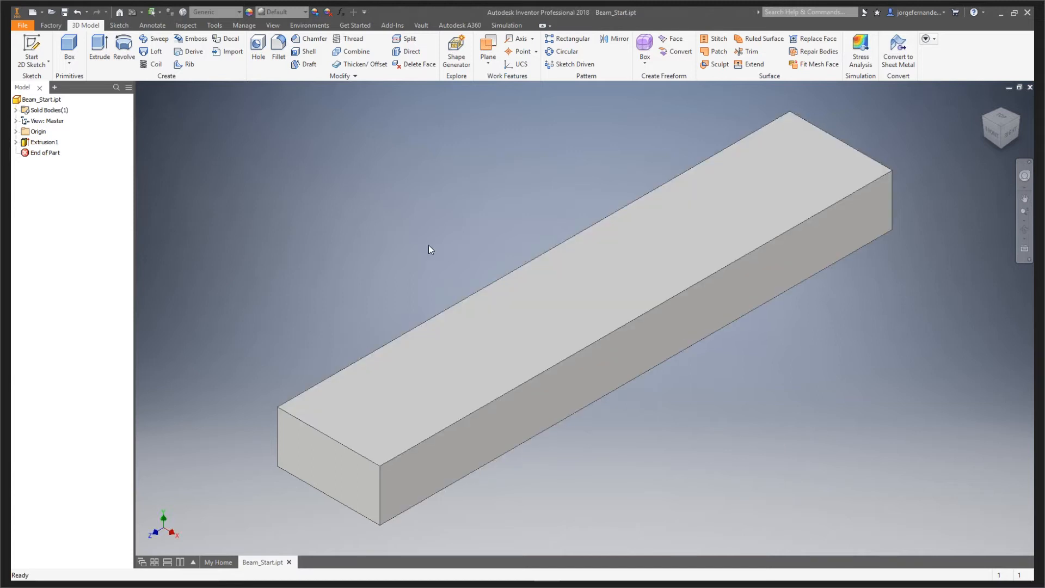
Enter the Autodesk Nastran In-CAD environment for the beam and confirm Analysis 1 with the Linear Static type.
left_click(310, 25)
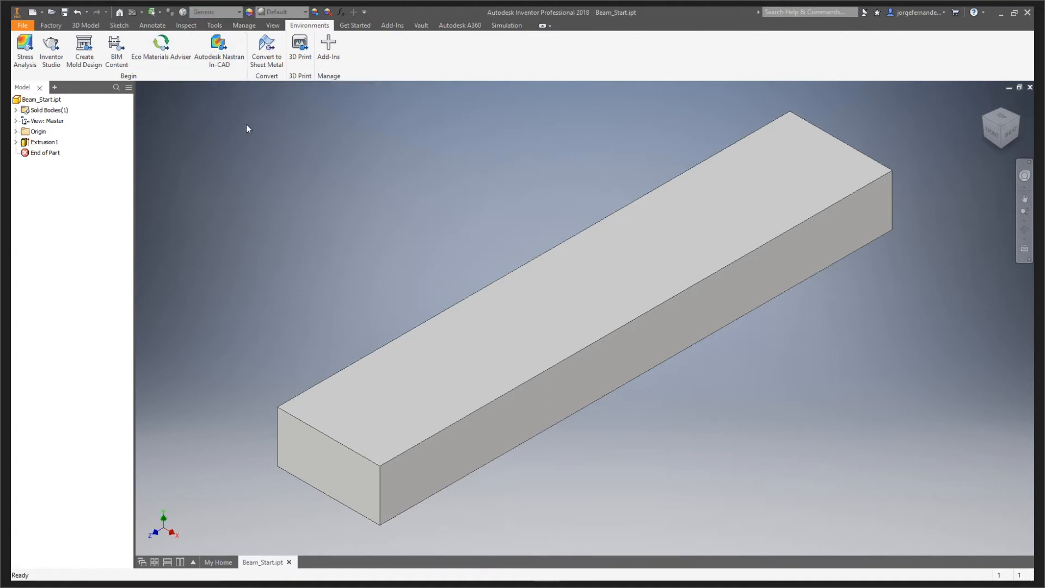
left_click(219, 48)
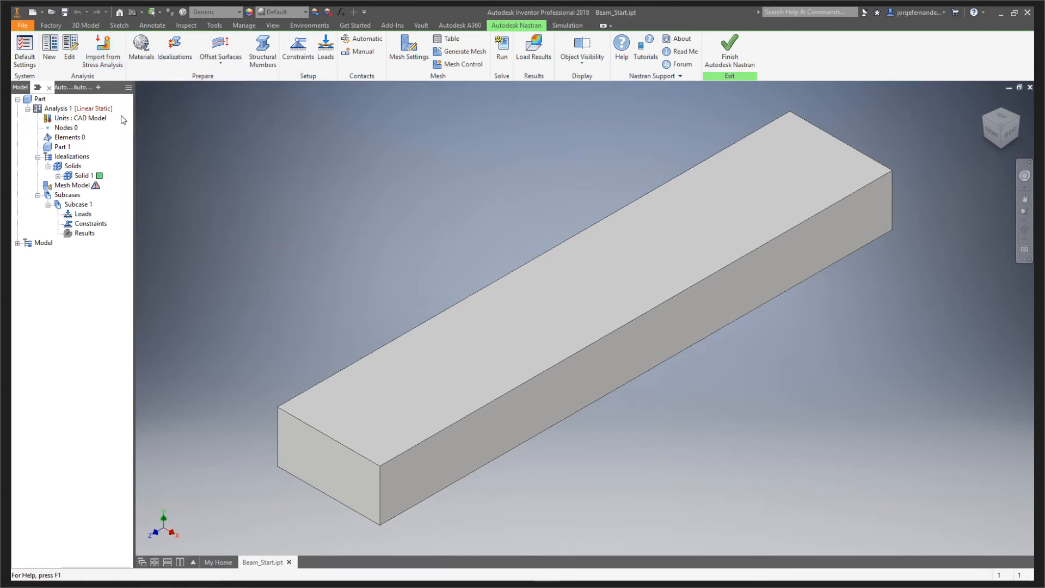
left_click(58, 109)
double_click(58, 111)
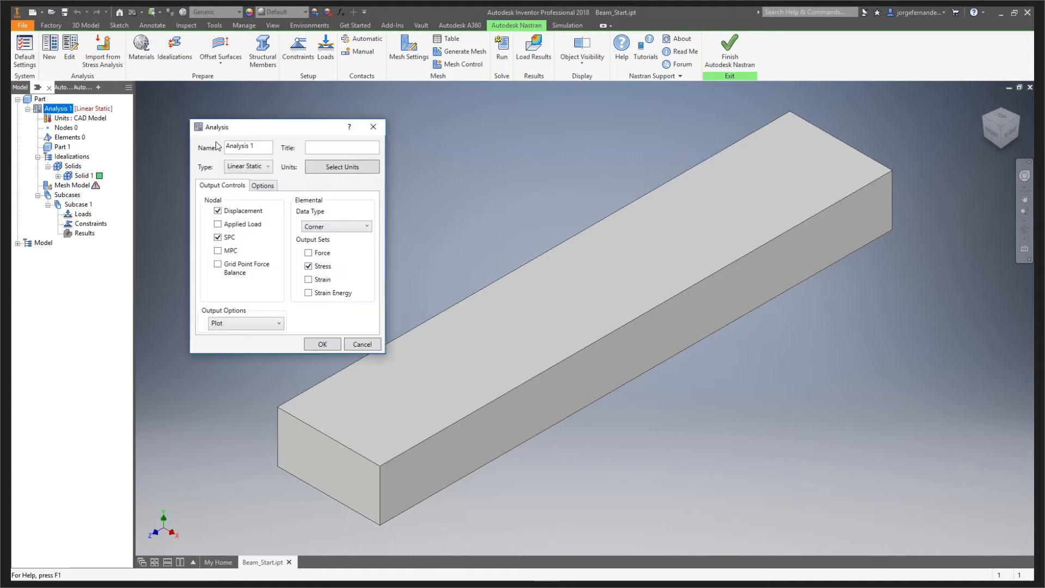
left_click(261, 170)
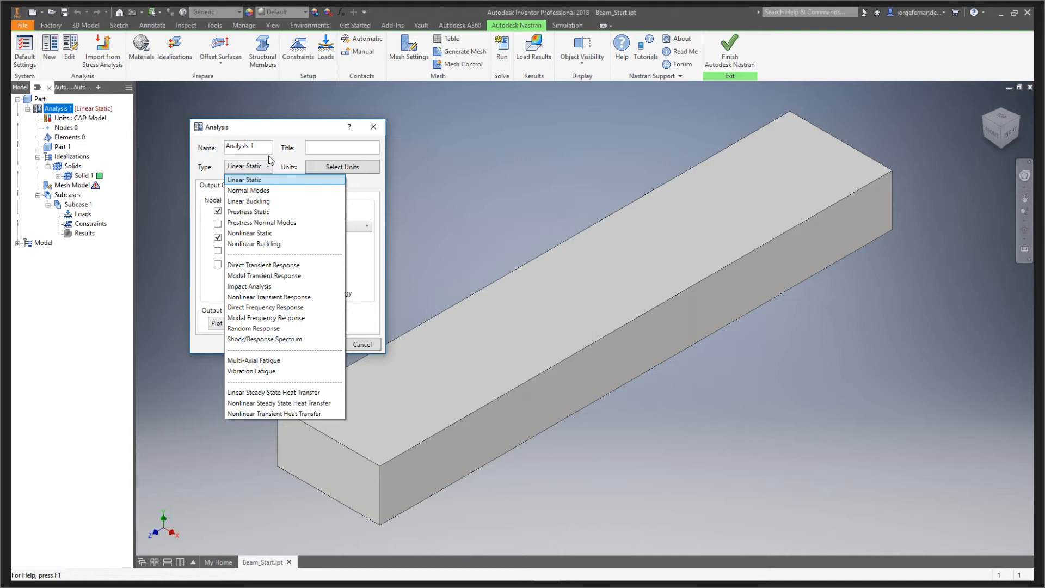
left_click(287, 133)
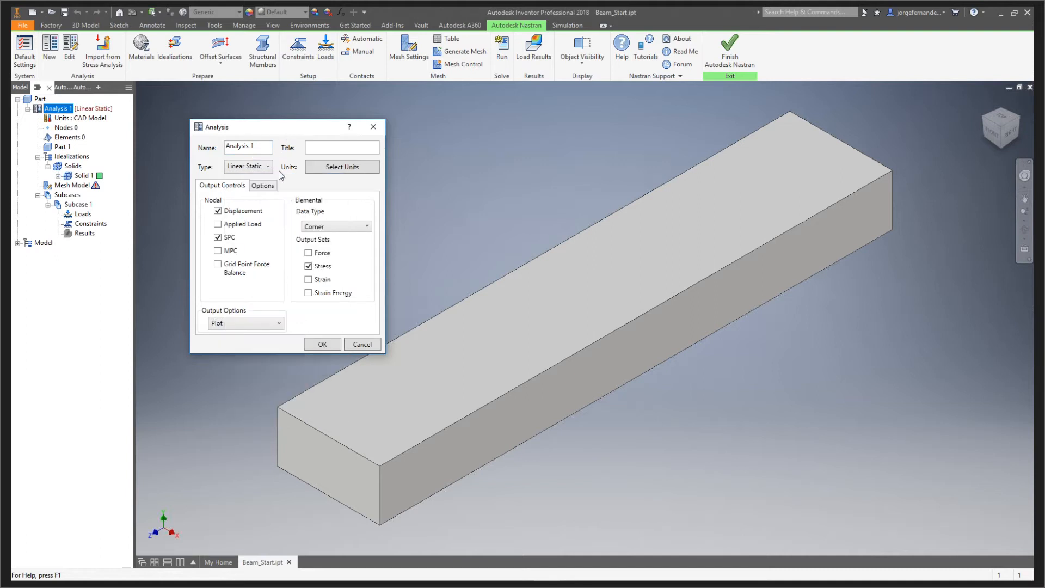
left_click(323, 345)
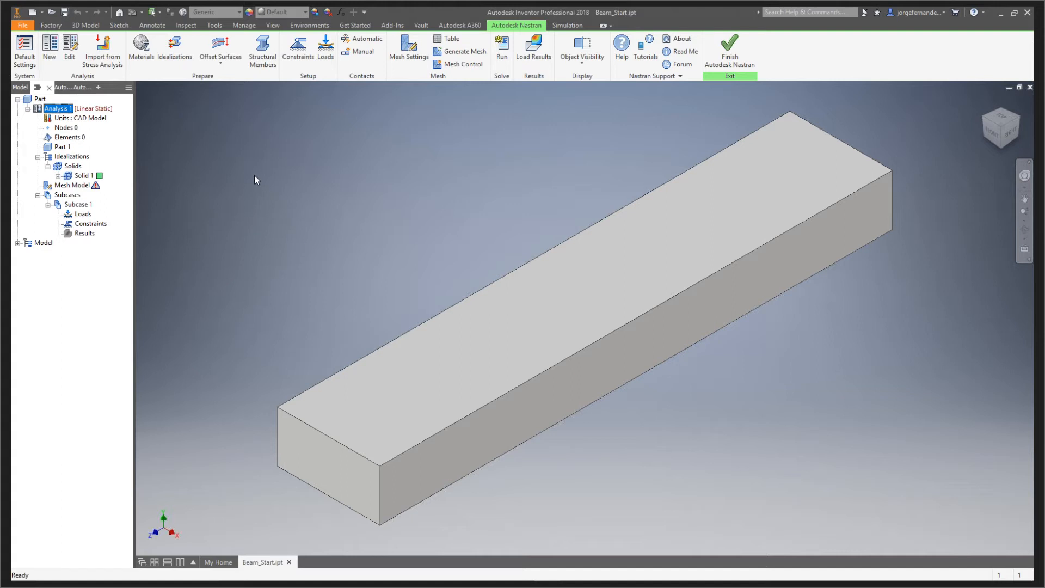
left_click(49, 157)
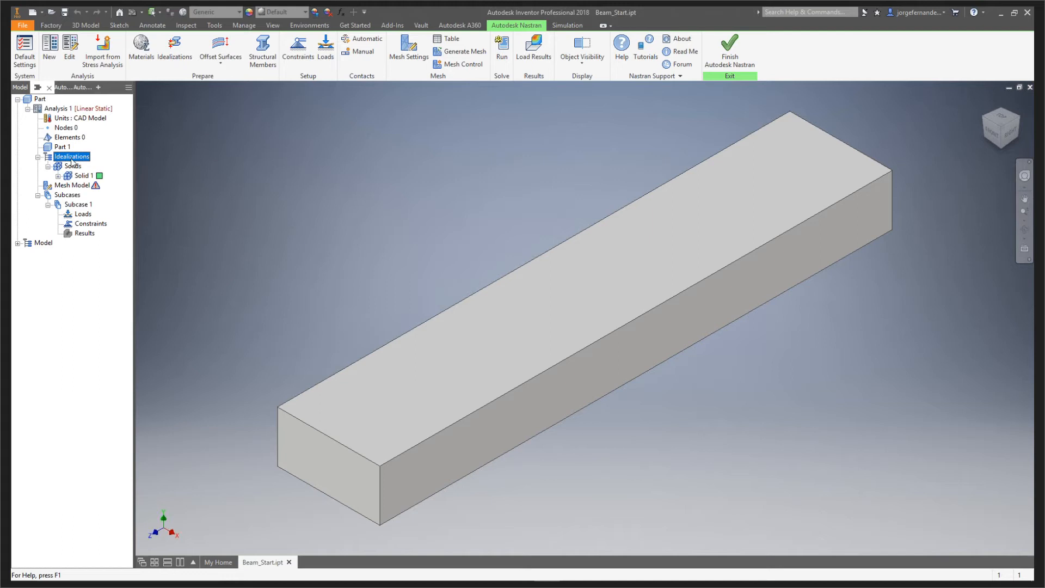
left_click(174, 47)
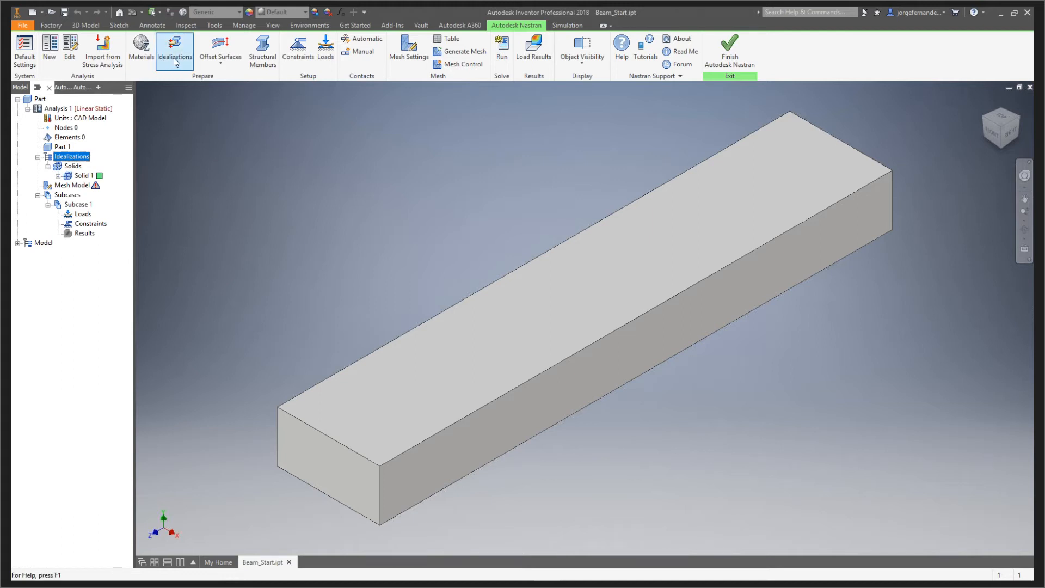
left_click(201, 144)
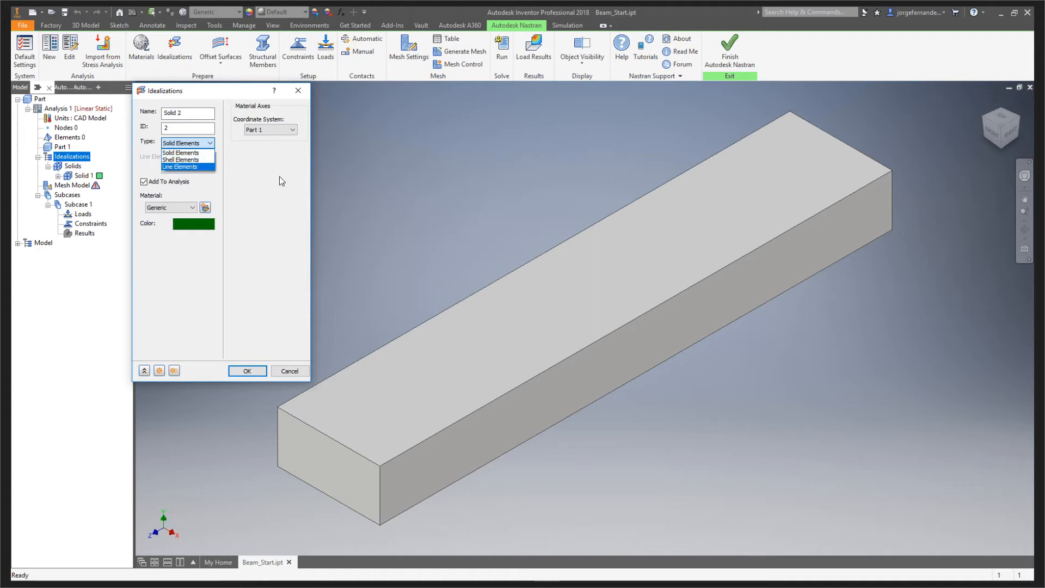
left_click(298, 91)
left_click(299, 91)
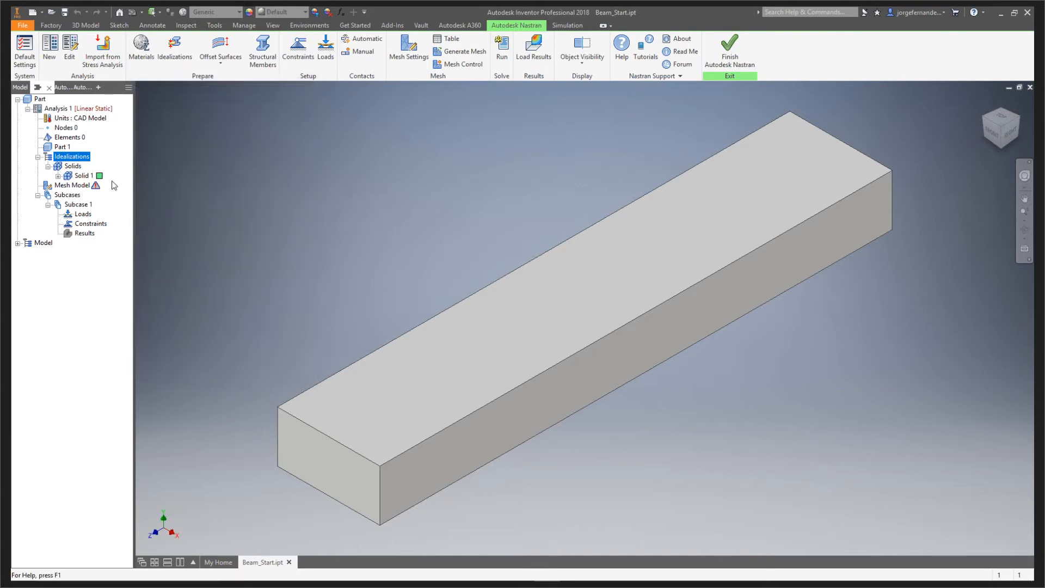
Replace the Generic material of Solid 1 with Alloy Steel from the Inventor Material Library.
left_click(83, 176)
left_click(57, 176)
left_click(95, 185)
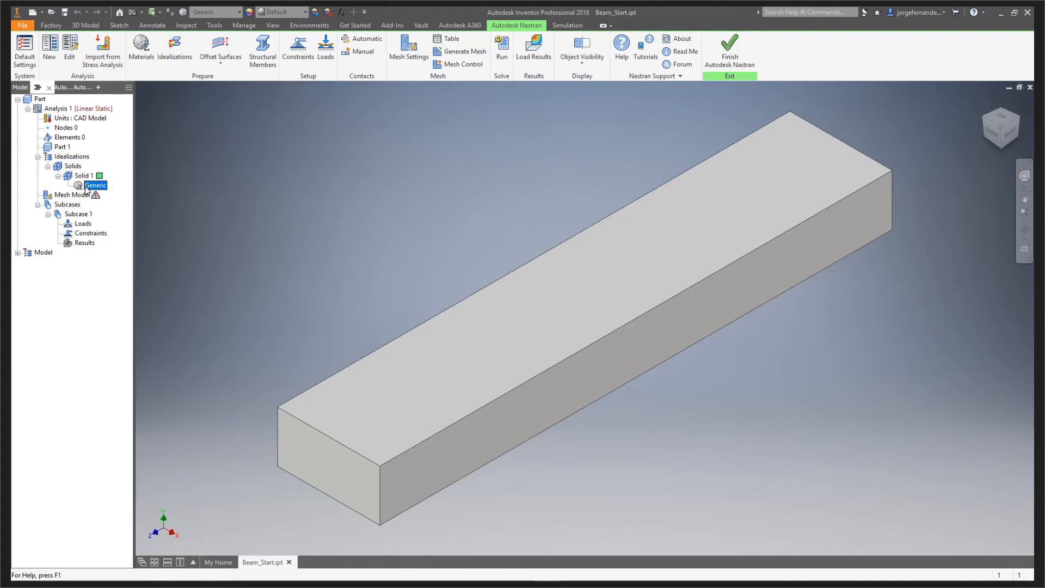
double_click(80, 190)
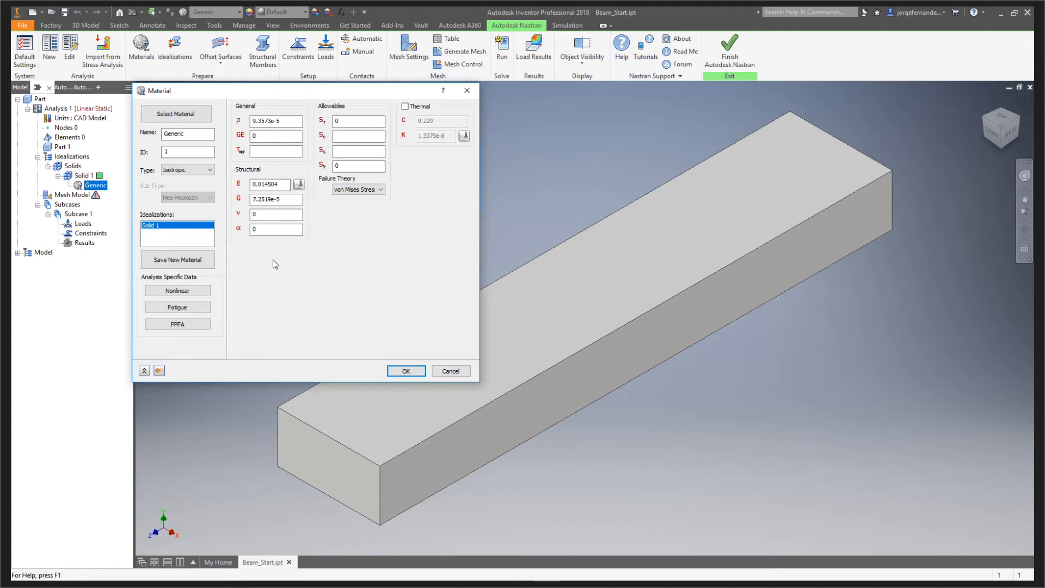
left_click(191, 117)
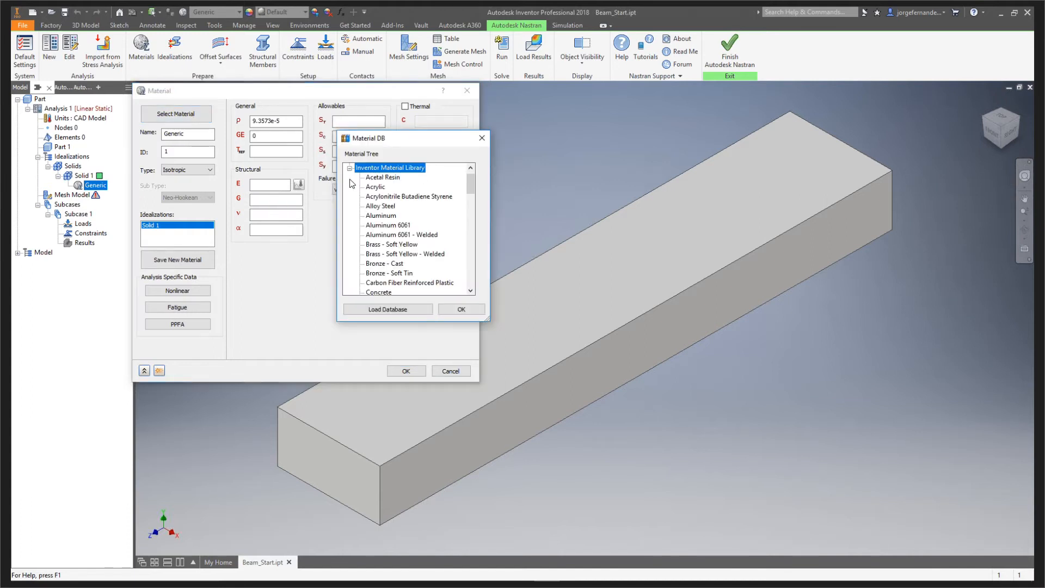
double_click(380, 206)
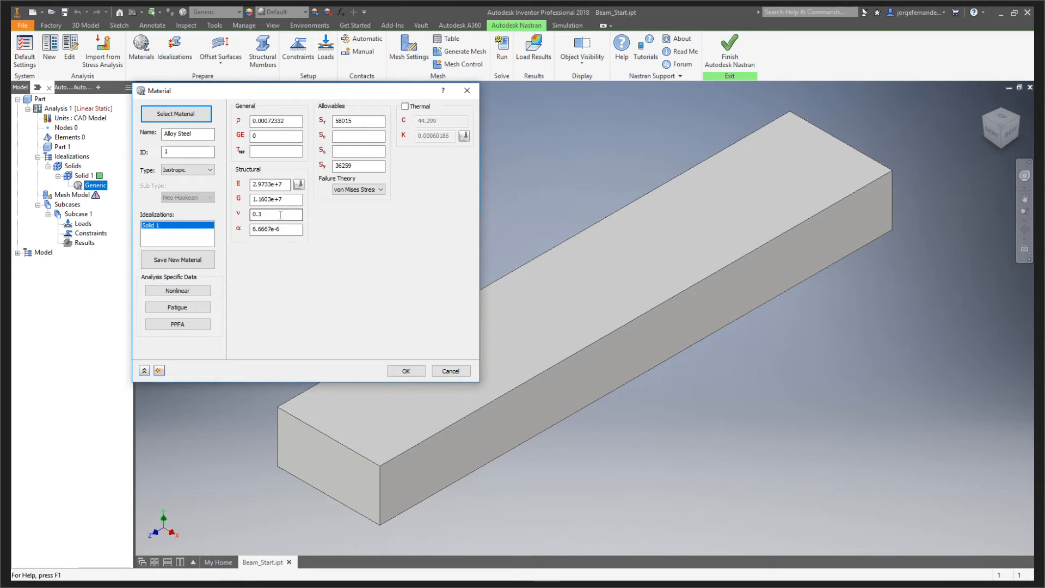
left_click(406, 371)
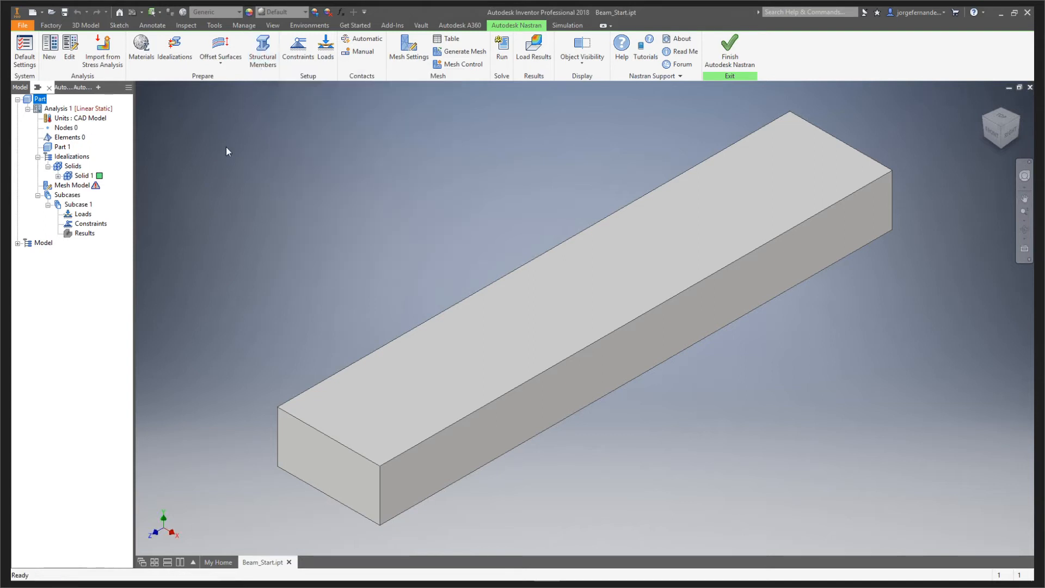
Apply a fixed structural constraint to one end face of the beam in Subcase 1.
left_click(300, 47)
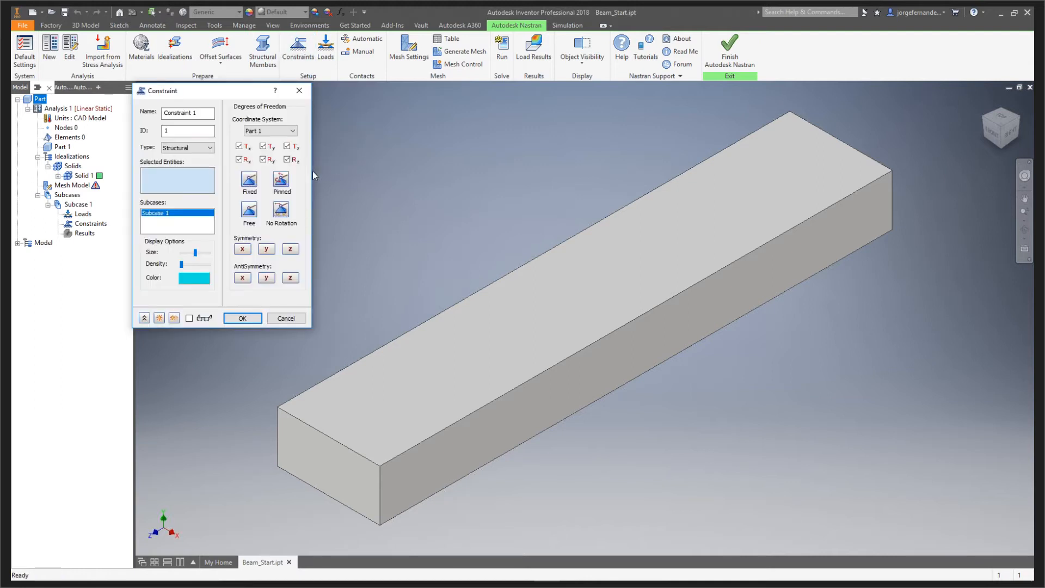
left_click(282, 181)
left_click(249, 183)
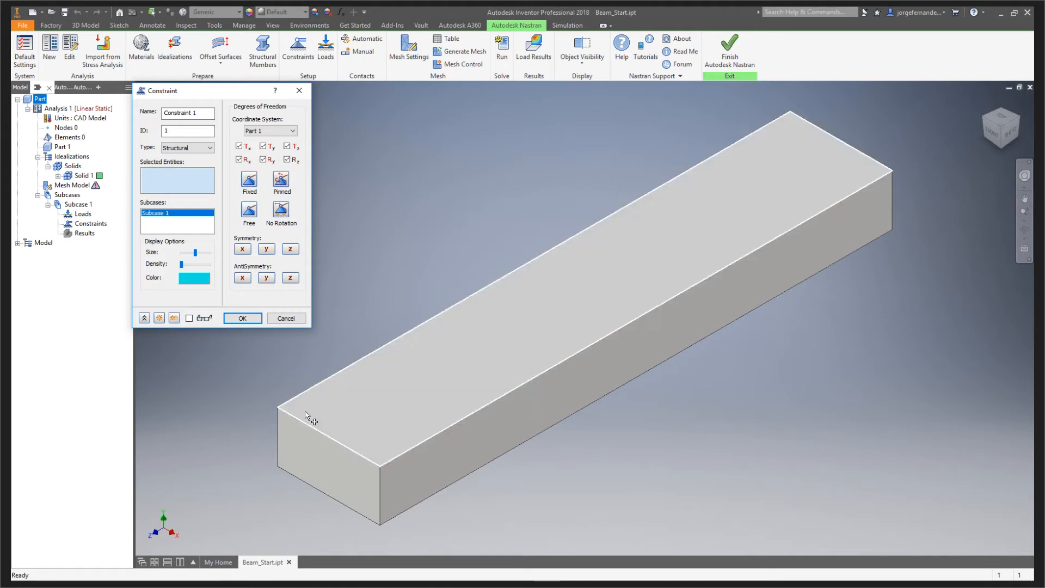
left_click(318, 459)
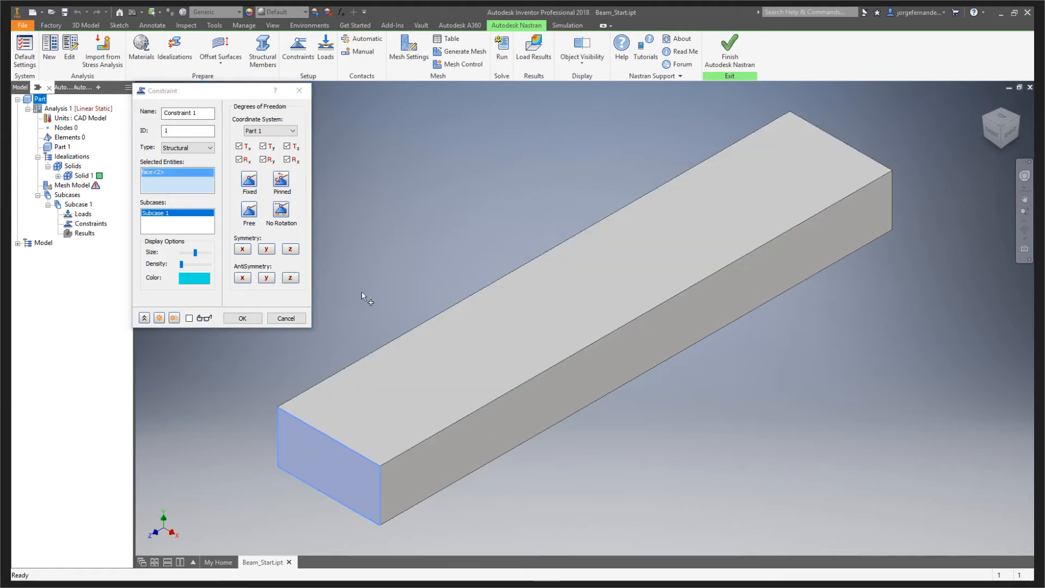
left_click(246, 319)
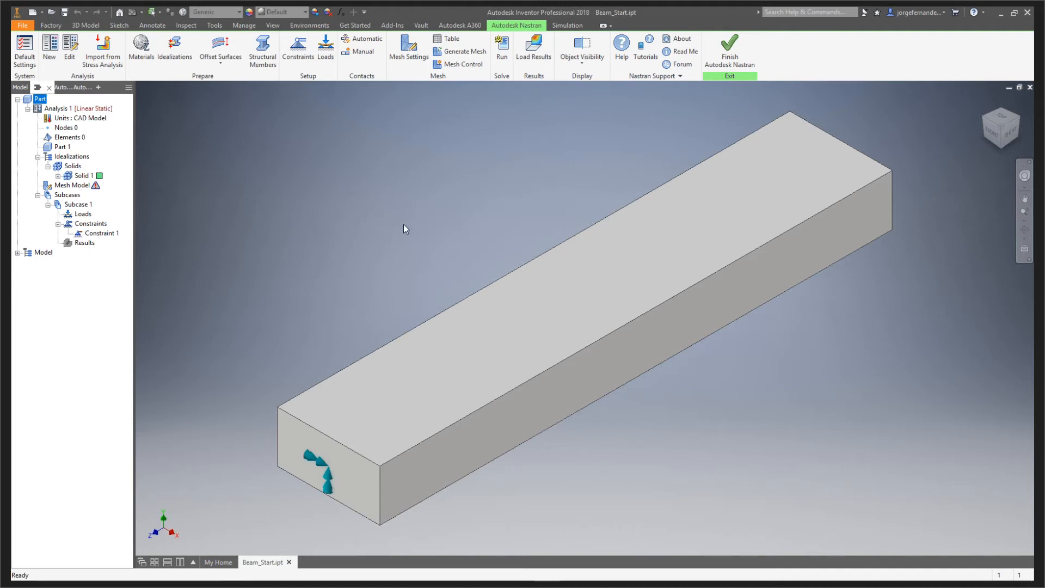
Apply a force load with an Fy component of -1000 lbf to the beam's end face opposite the fixed constraint.
middle_click_drag(403, 222, 369, 213, "shift")
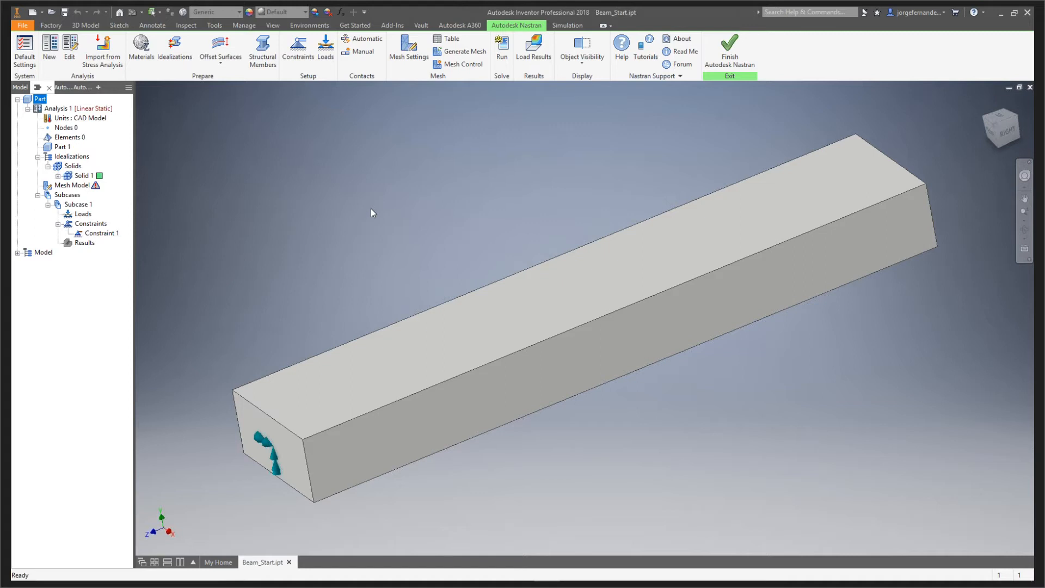
middle_click_drag(793, 373, 721, 381, "shift")
middle_click_drag(501, 343, 481, 461, "shift")
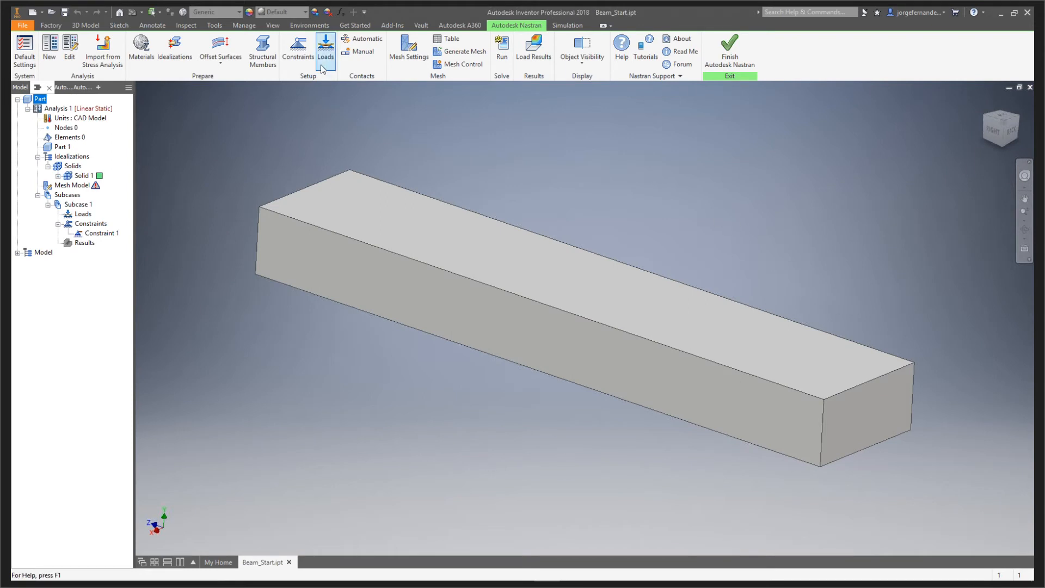
left_click(326, 49)
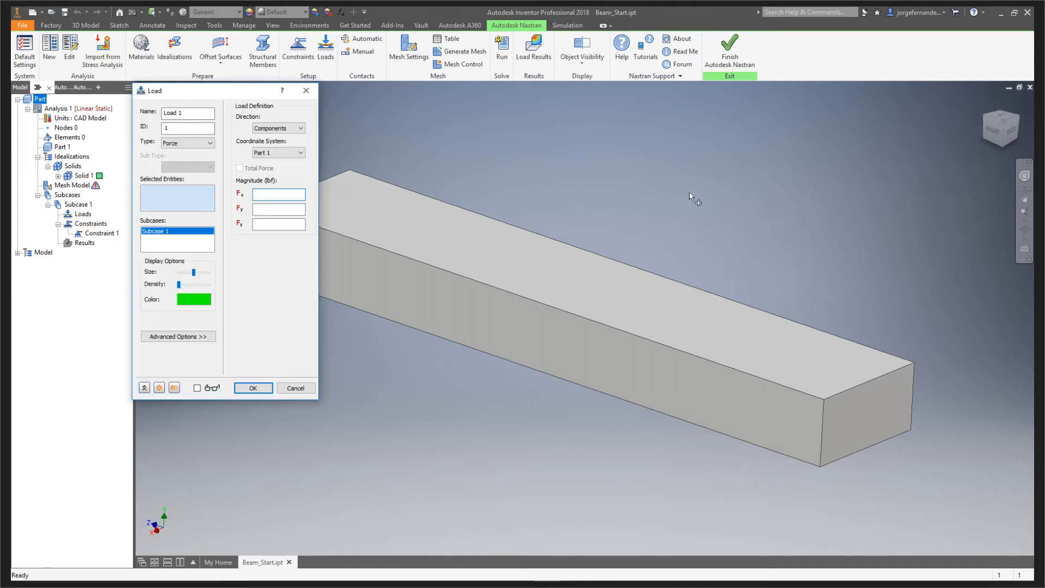
left_click(885, 412)
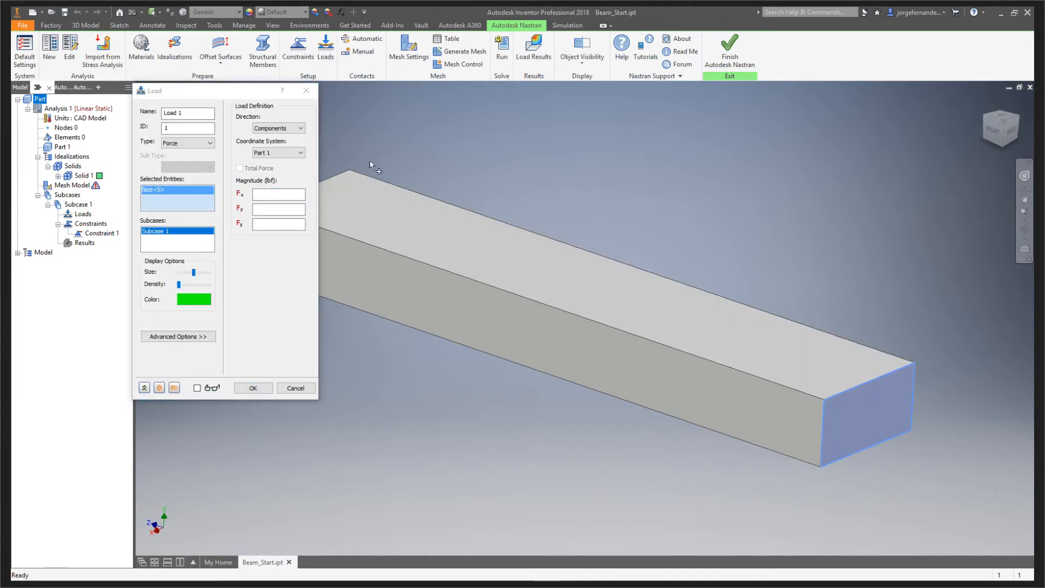
left_click(284, 210)
type("-")
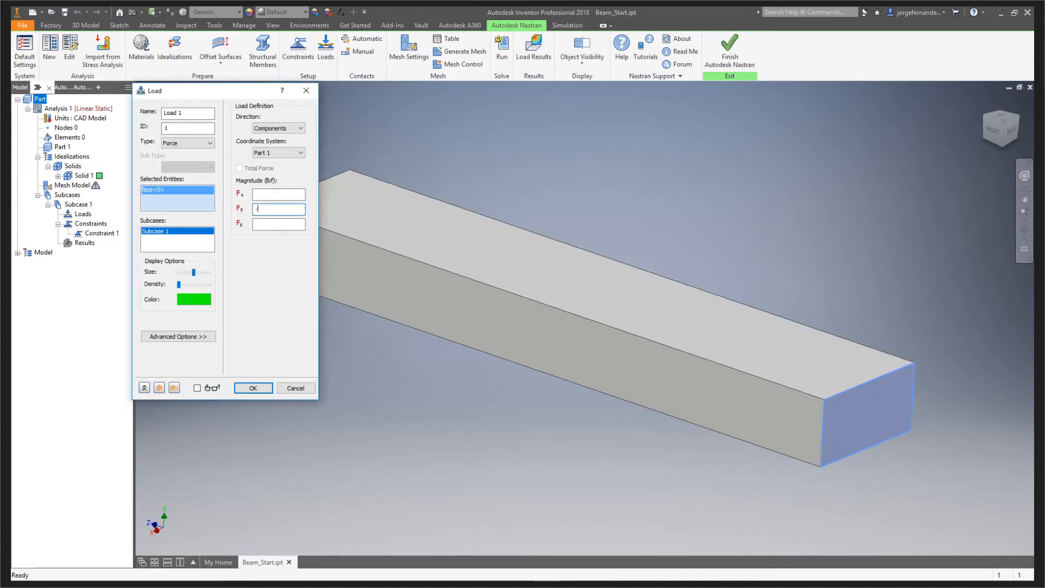
type("1000")
left_click(290, 127)
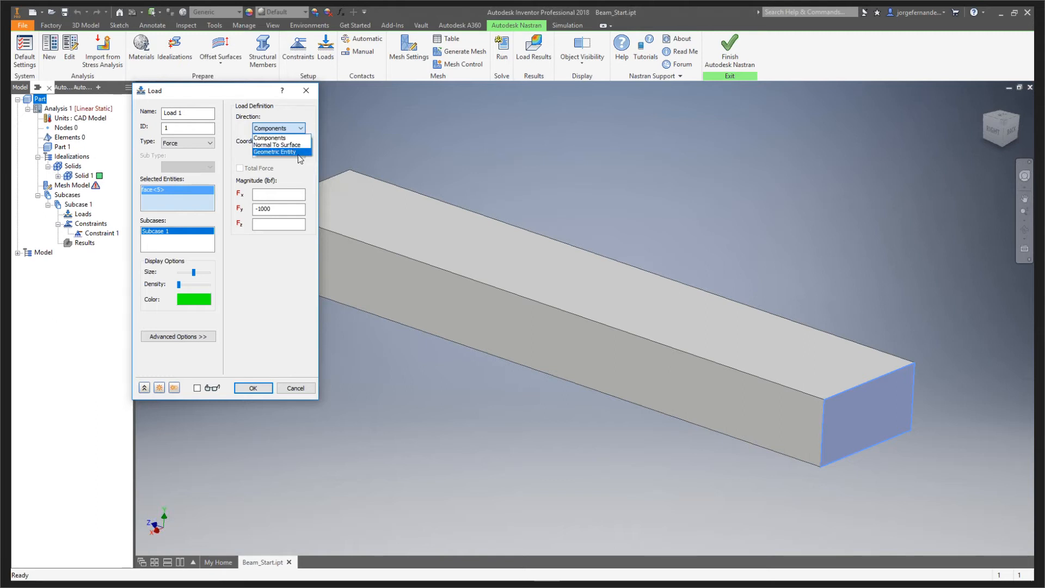
left_click(247, 98)
left_click(211, 144)
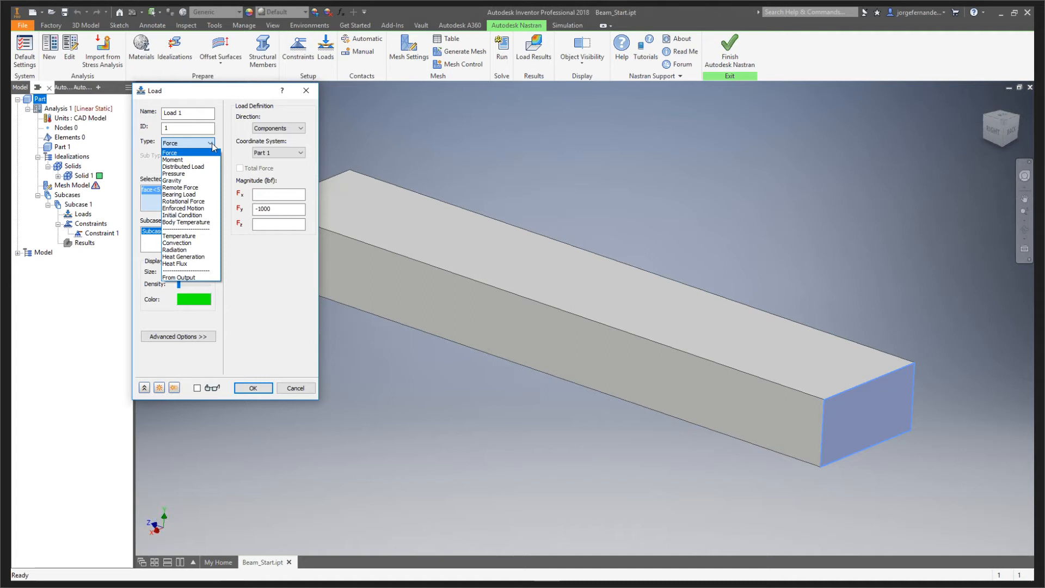
left_click(223, 98)
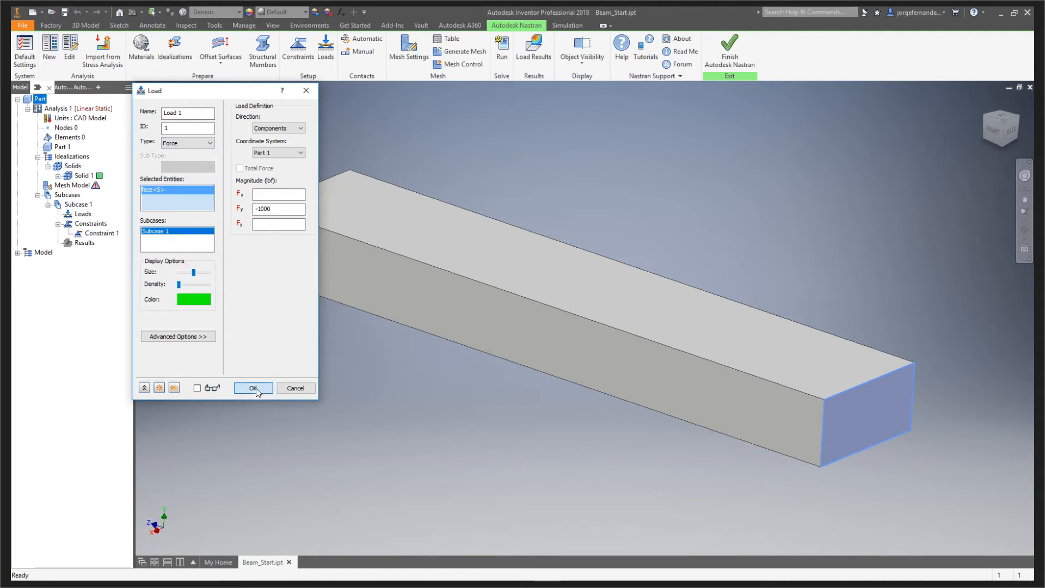
left_click(178, 337)
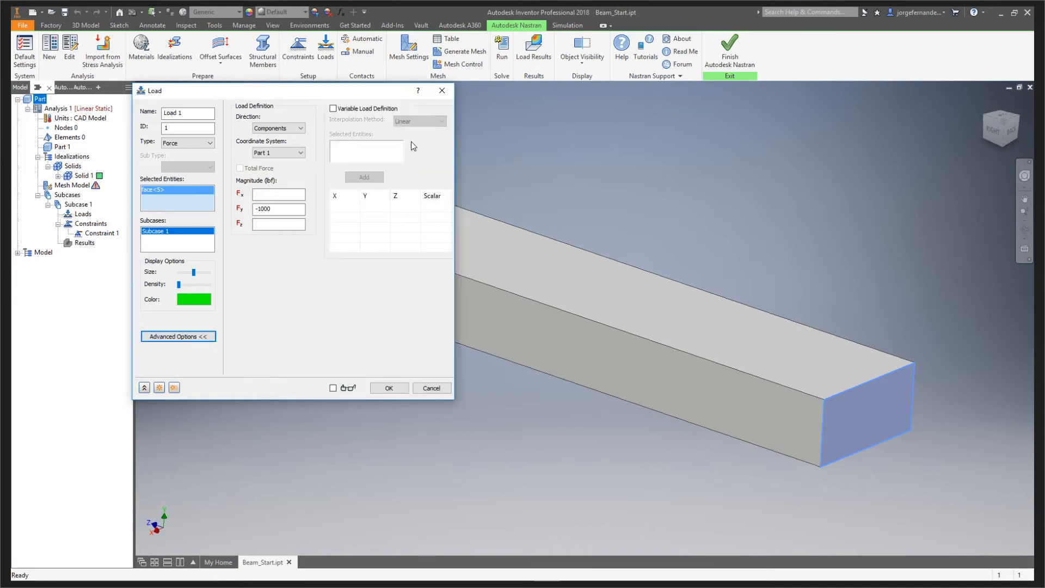
left_click(391, 388)
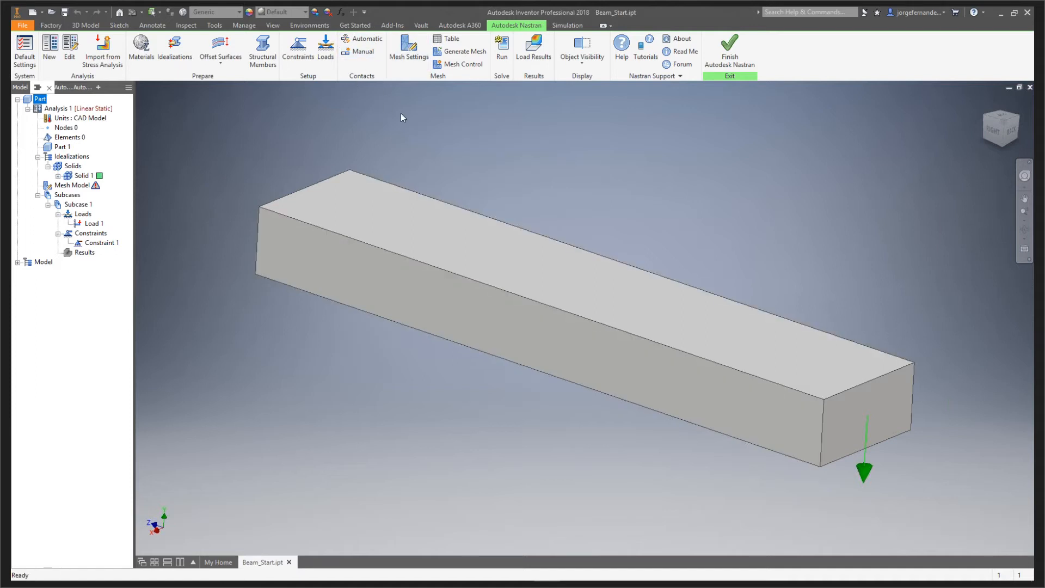
Generate the beam's mesh with the default element size and parabolic element order.
left_click(410, 53)
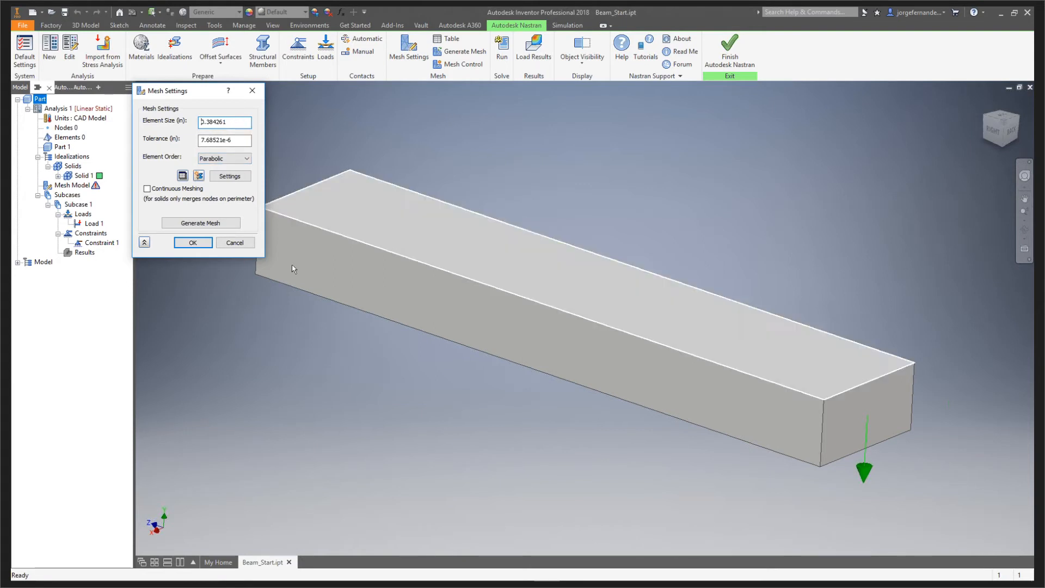
left_click(233, 223)
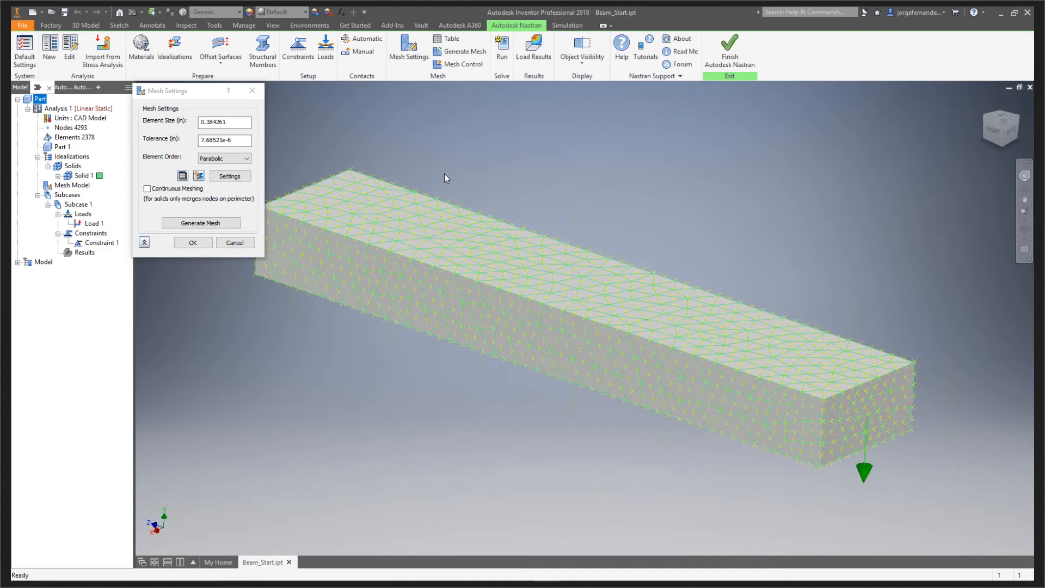
left_click(200, 243)
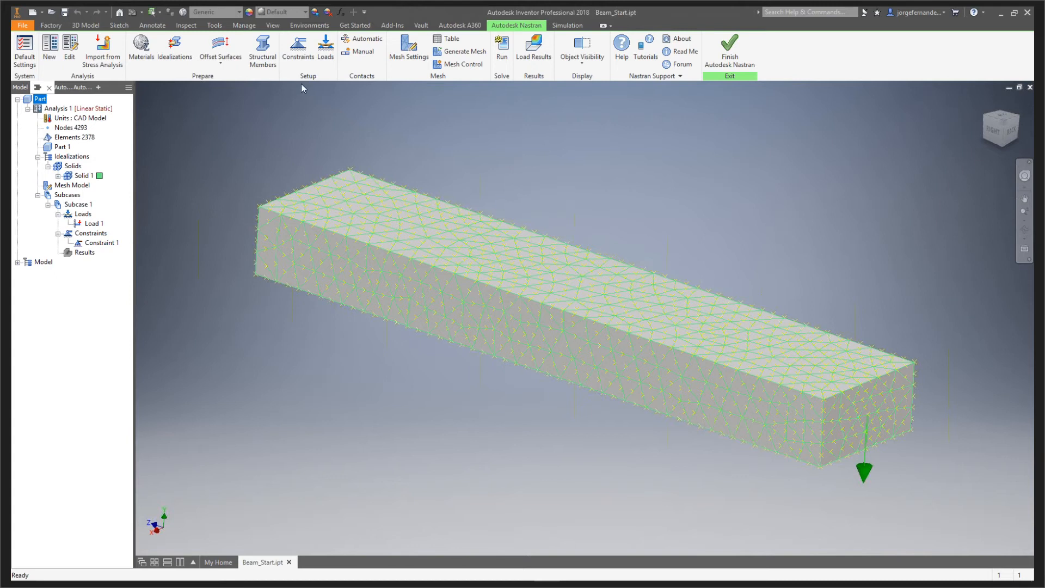
Run the Nastran analysis and display the von Mises stress contour on the beam.
left_click(502, 48)
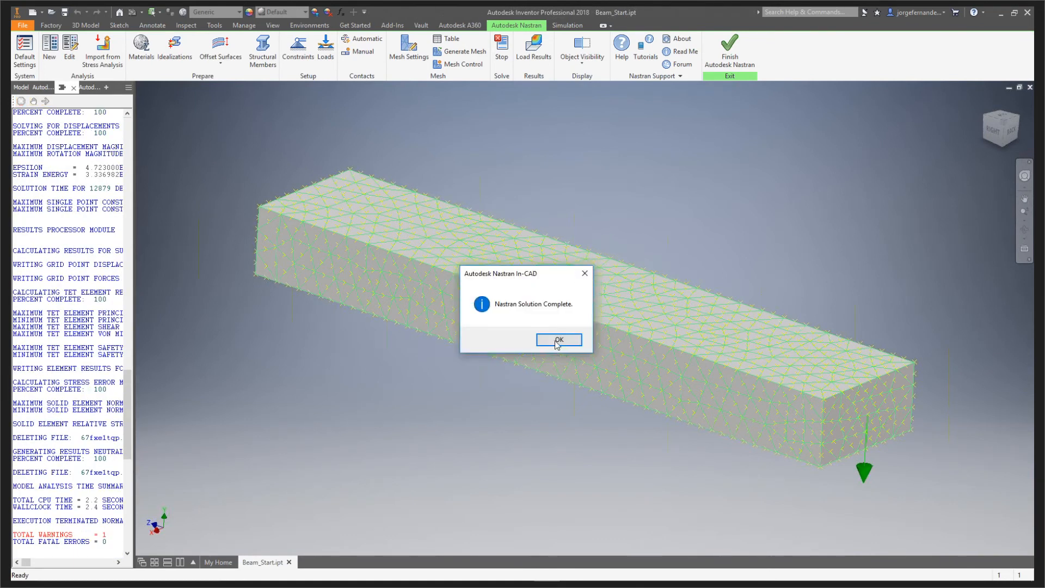
left_click(558, 340)
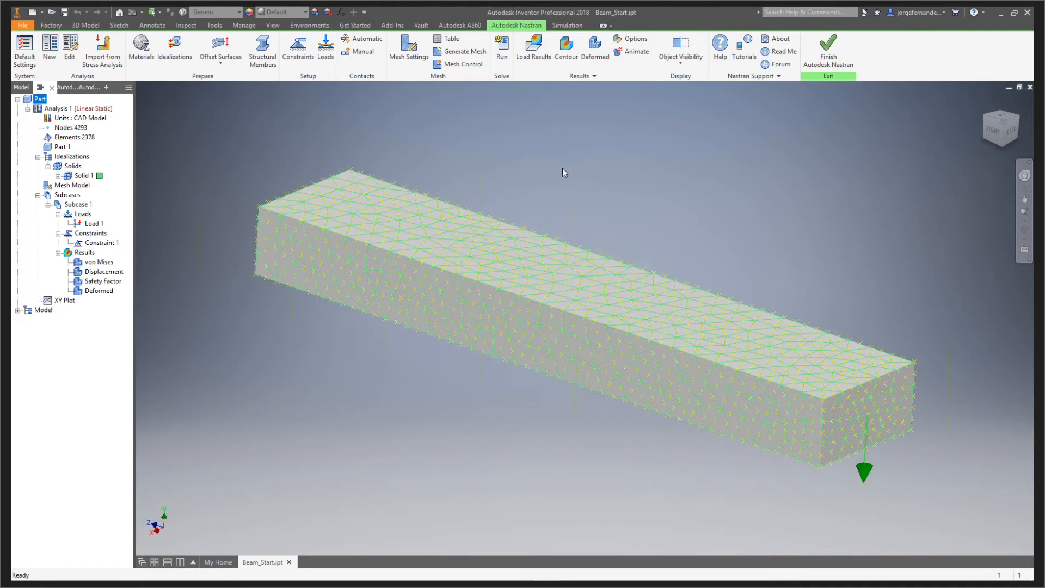
left_click(566, 49)
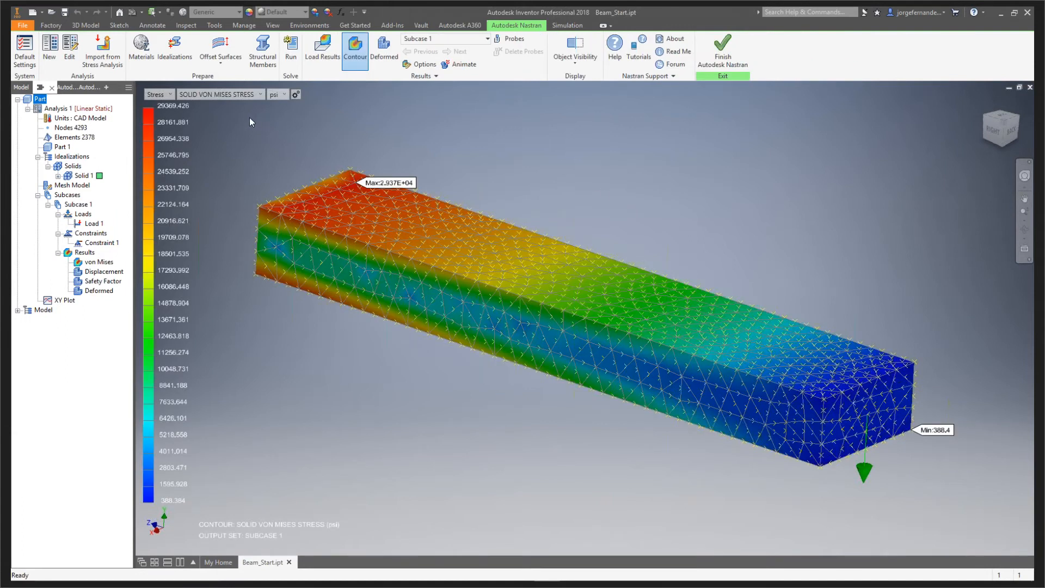
Select Solid Von Mises Stress as the contour result and examine the stress near the beam's fixed end in the Right view.
left_click(191, 94)
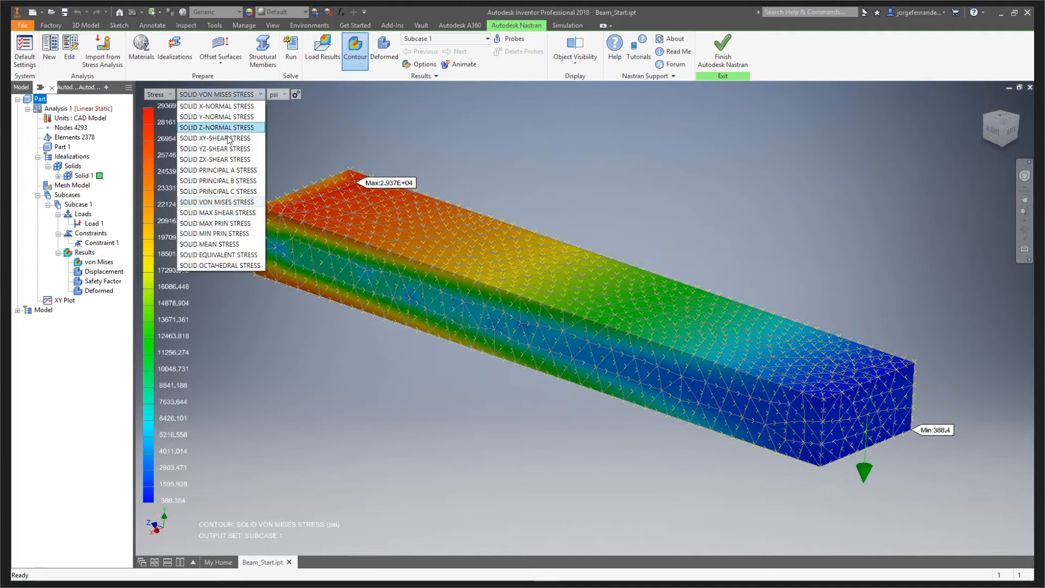
left_click(218, 202)
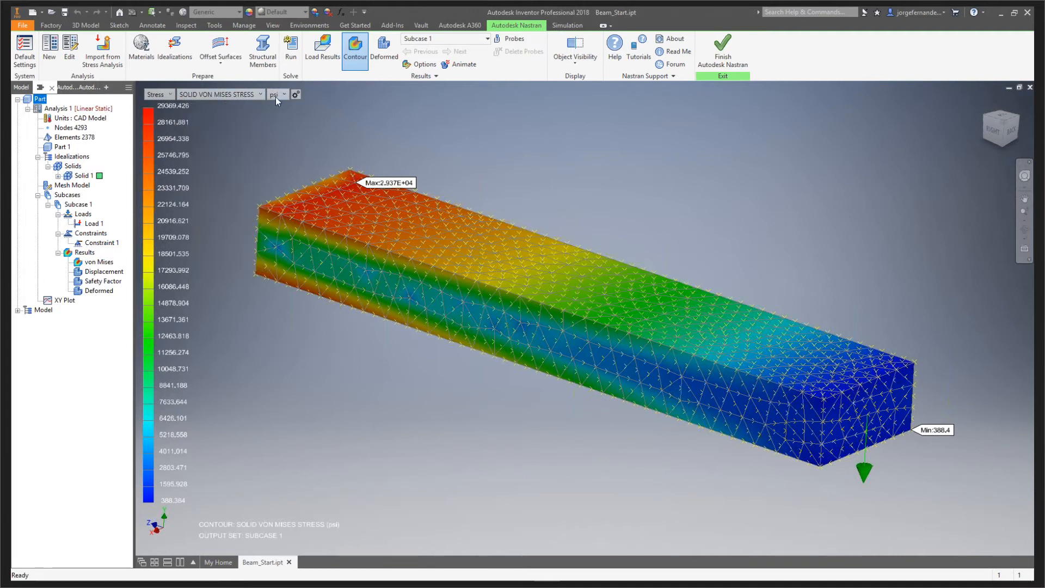
left_click(994, 130)
scroll(389, 280, "up", 4)
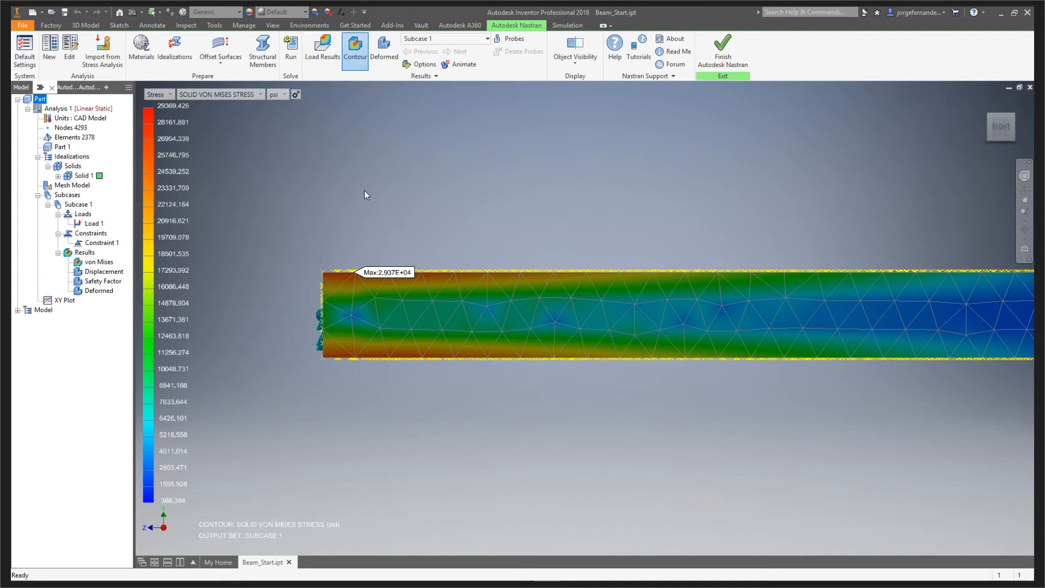
Change the contour result to total displacement in inches and examine the deflection at the beam's loaded end.
left_click(169, 95)
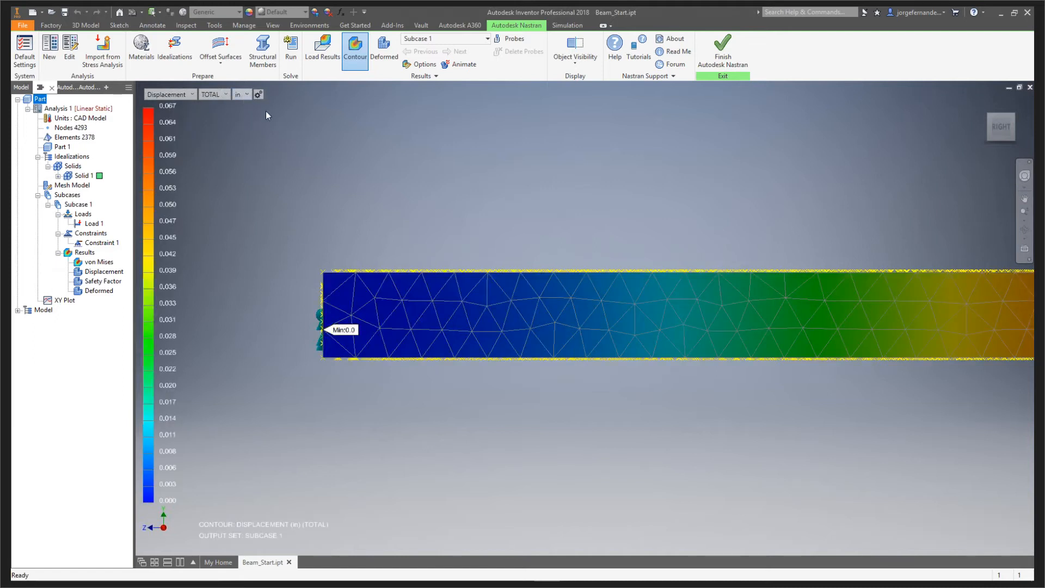
scroll(635, 195, "down", 2)
middle_click_drag(844, 216, 622, 216)
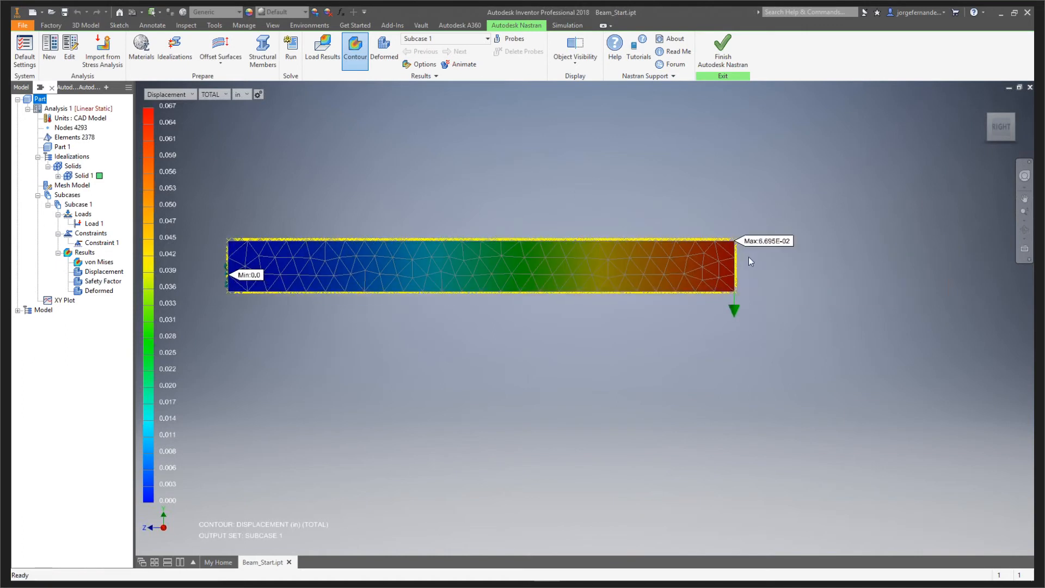
scroll(750, 260, "up", 3)
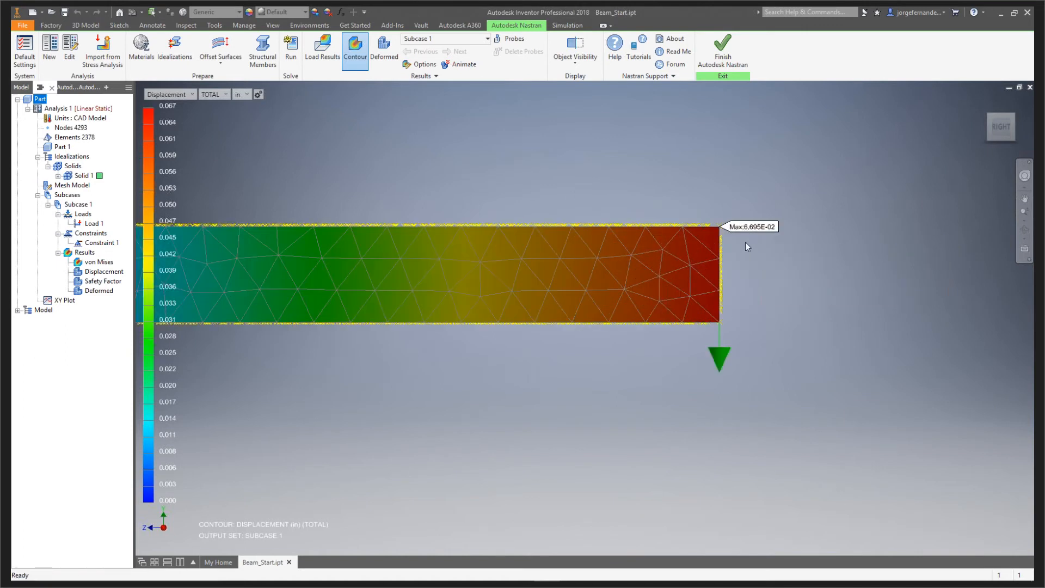
scroll(747, 243, "up", 3)
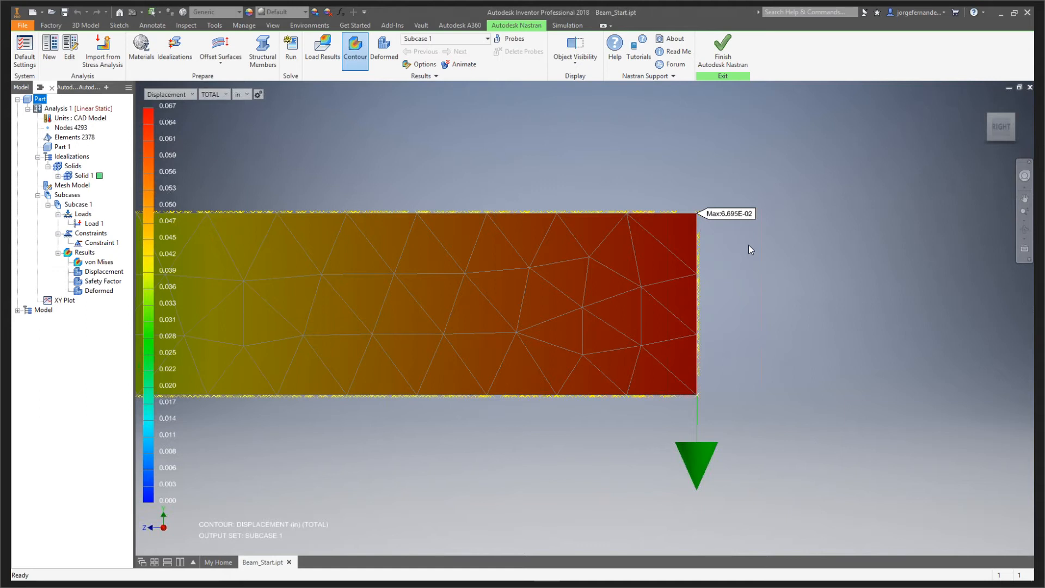
middle_click(775, 285)
middle_click(775, 285)
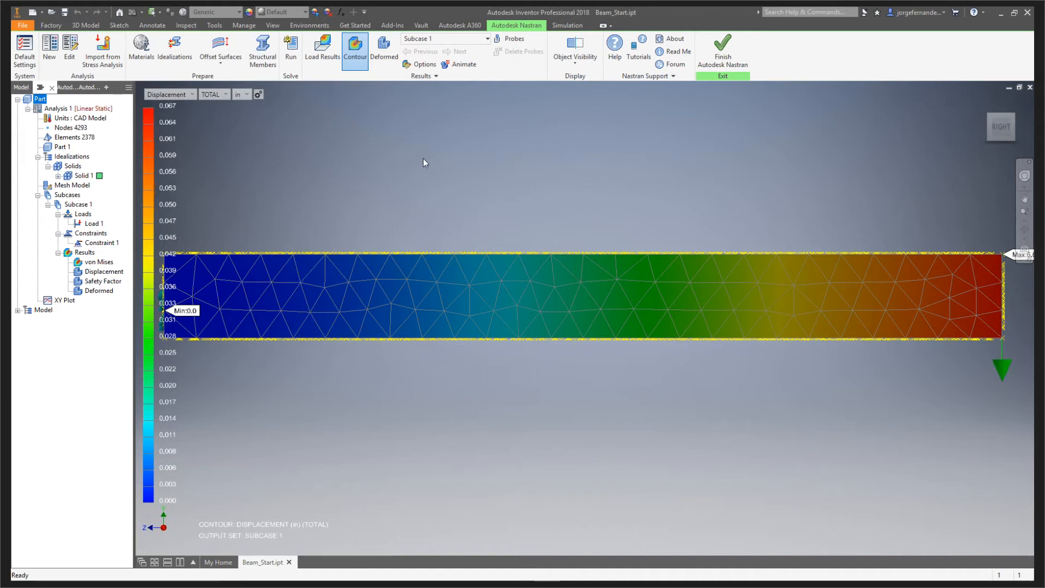
Hide the contour results and refine the beam's mesh with an element size of 0.2 in.
left_click(355, 48)
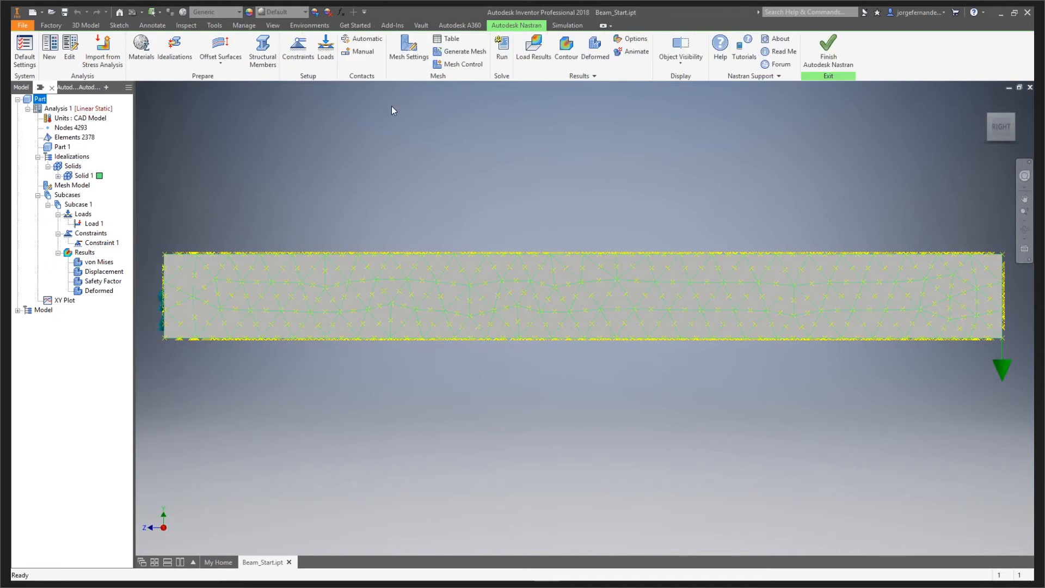
left_click(409, 49)
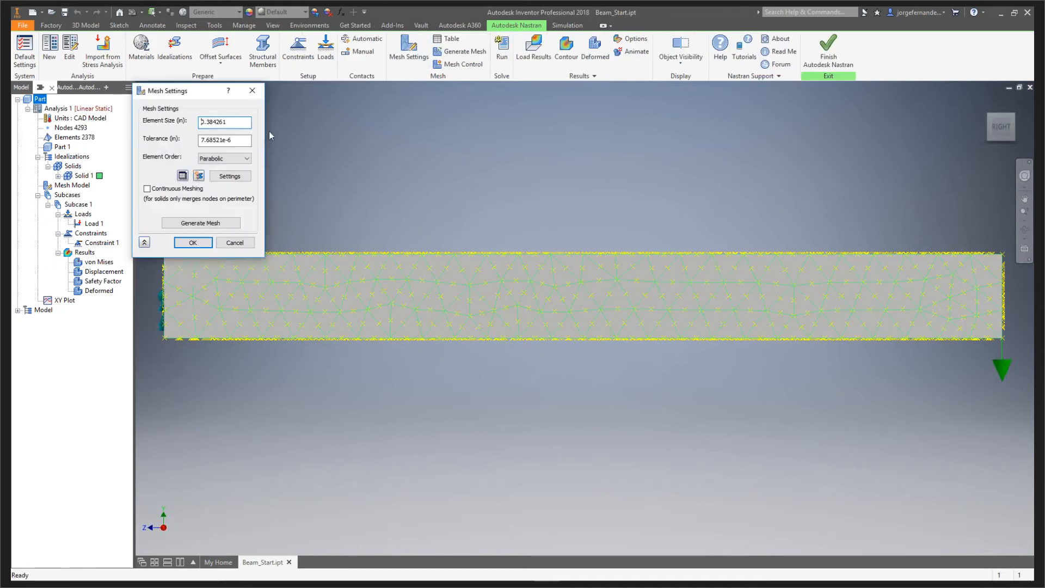
left_click_drag(248, 122, 182, 126)
type(".2")
left_click(201, 244)
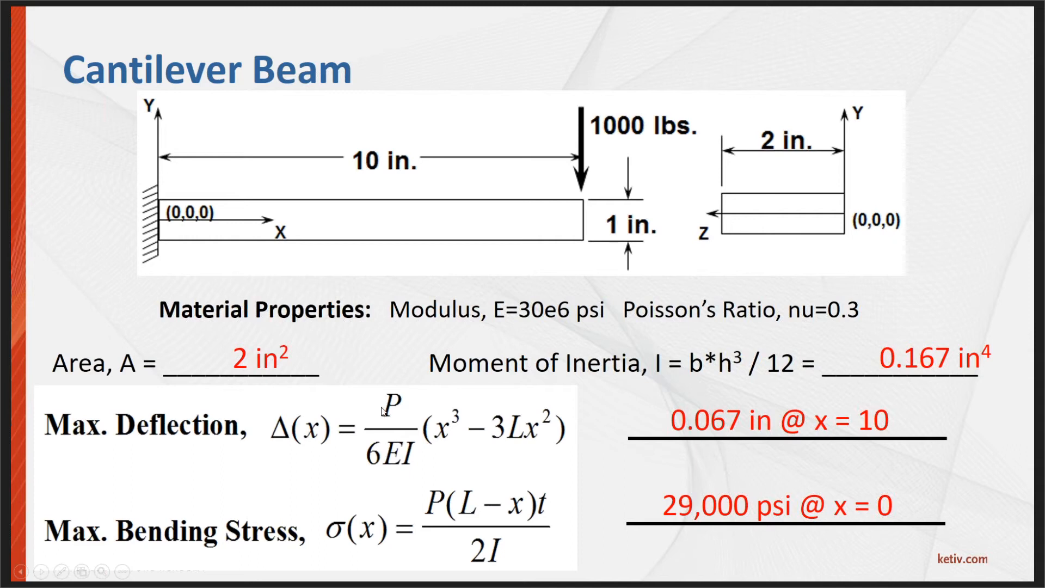
Switch back to Inventor, rerun the Nastran analysis on the refined mesh and inspect the total displacement contour at the loaded end.
key("alt+Tab")
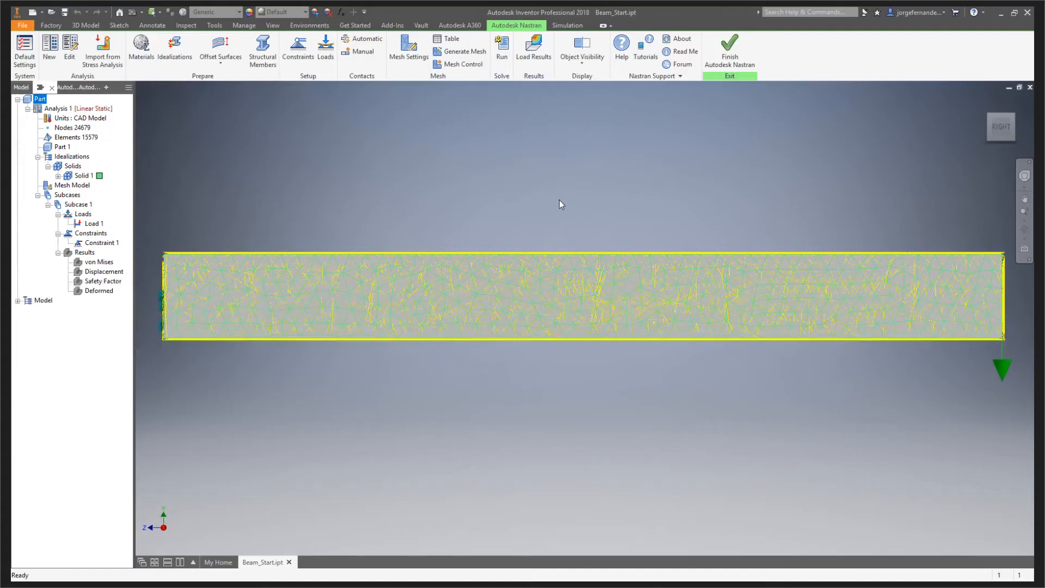
left_click(502, 51)
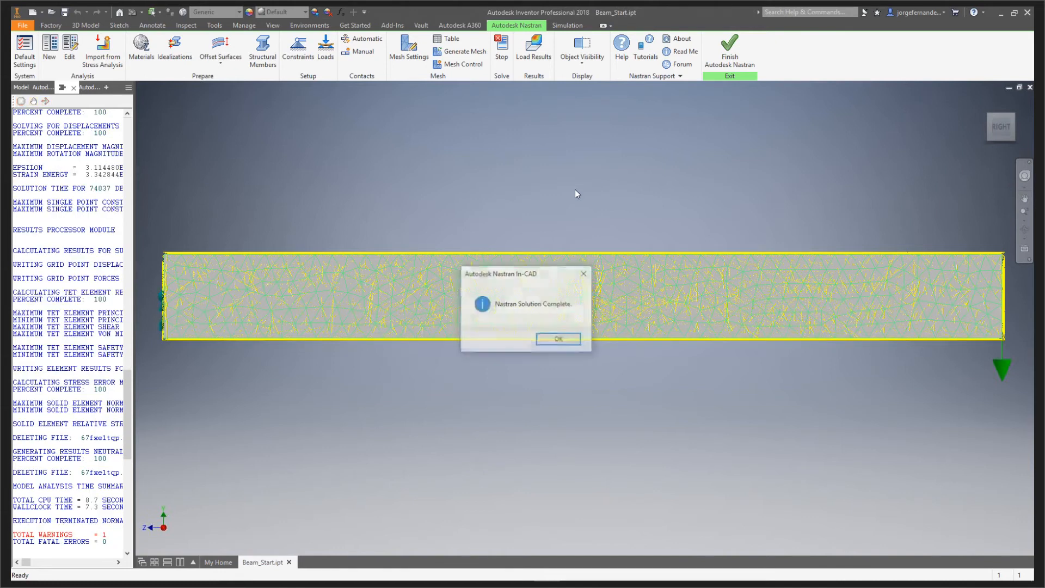
left_click(569, 341)
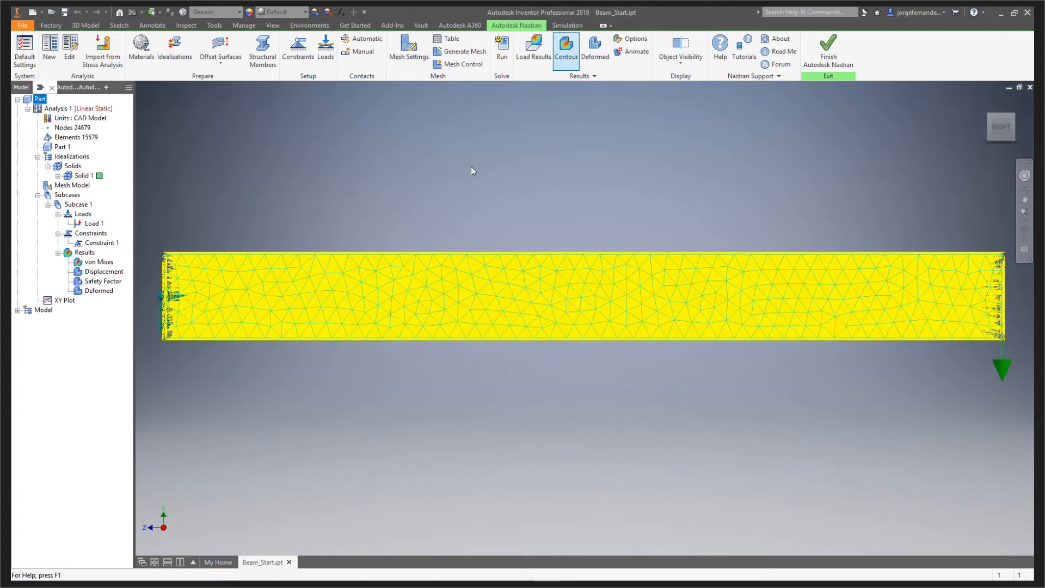
mouse_move(664, 173)
middle_mouse_down("shift")
mouse_move(644, 180)
mouse_move(666, 181)
middle_mouse_up("shift")
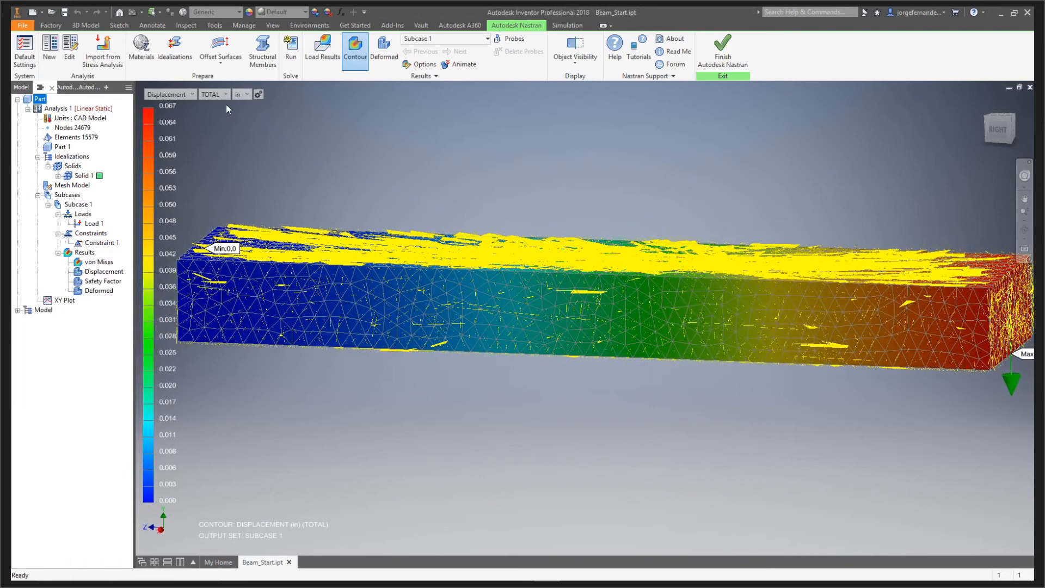
middle_click_drag(1000, 371, 797, 341)
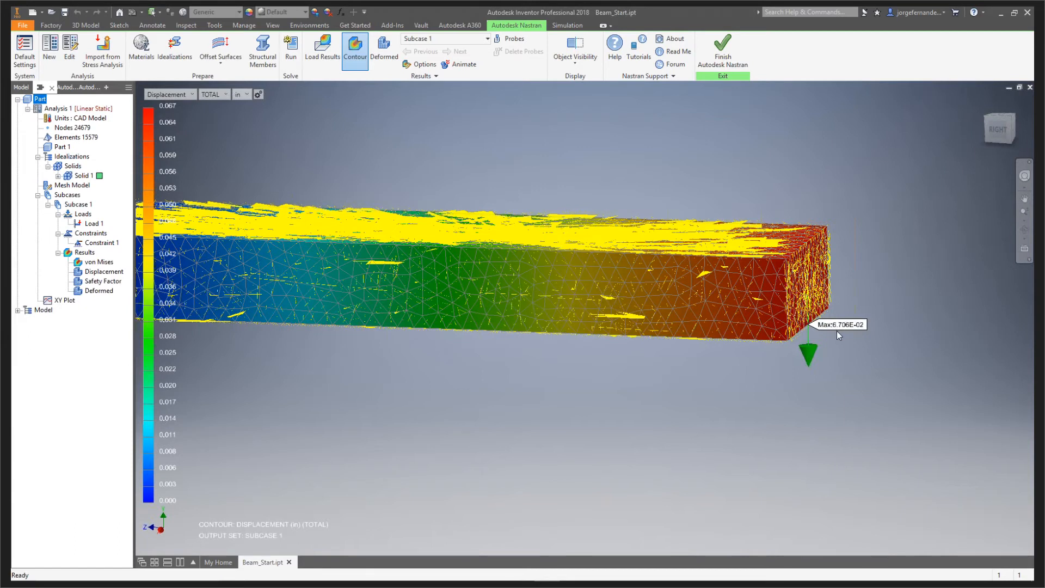
Change the contour result to Solid Von Mises Stress and examine the stress at the refined beam's fixed end.
left_click(190, 97)
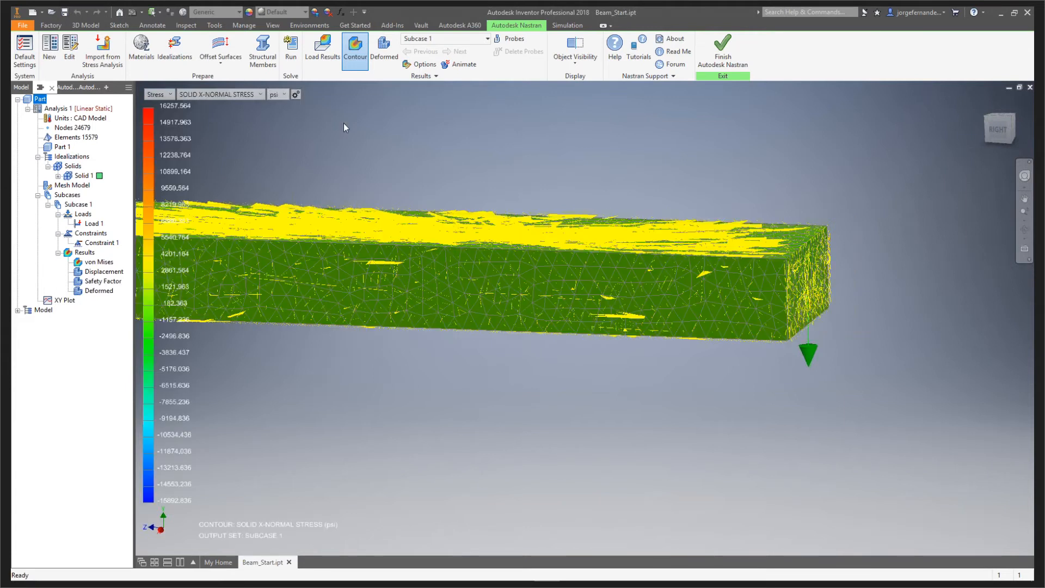
middle_click_drag(227, 152, 602, 179)
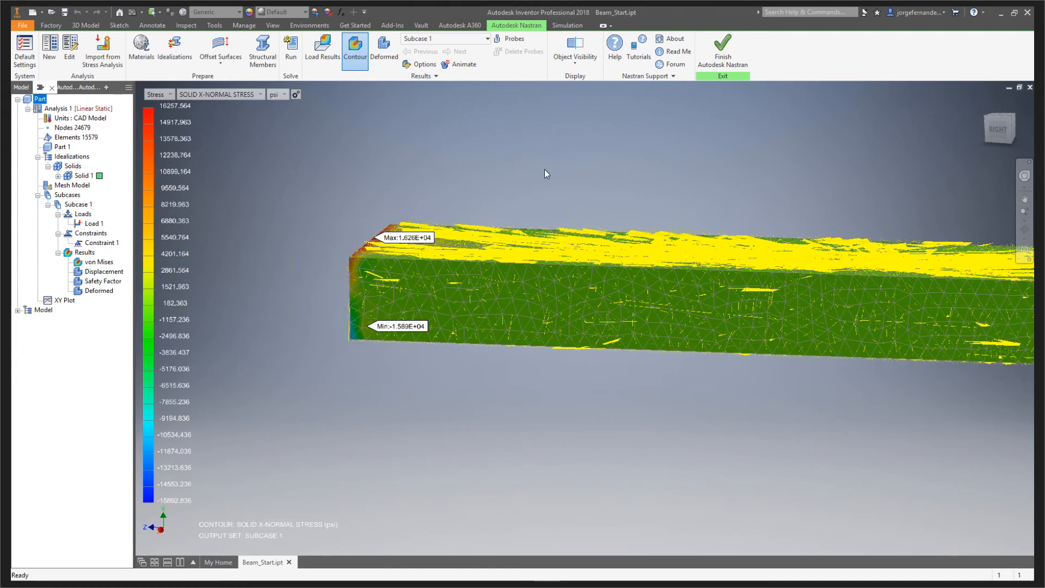
left_click(220, 94)
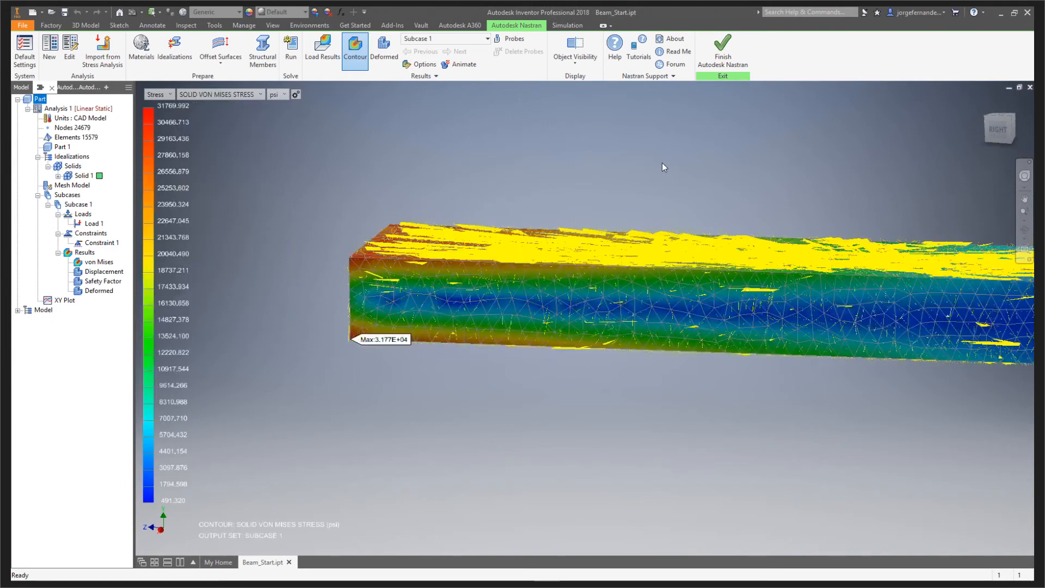
middle_click_drag(657, 162, 507, 163)
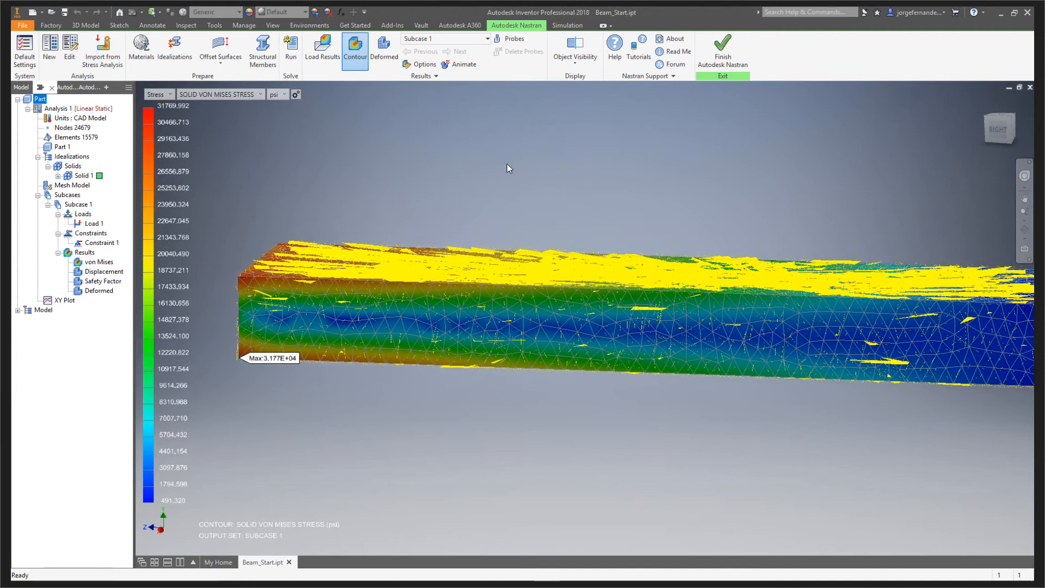
Finish the Nastran session, check the cantilever beam hand-calculation slide and close Beam_Start.ipt without saving changes.
left_click(723, 53)
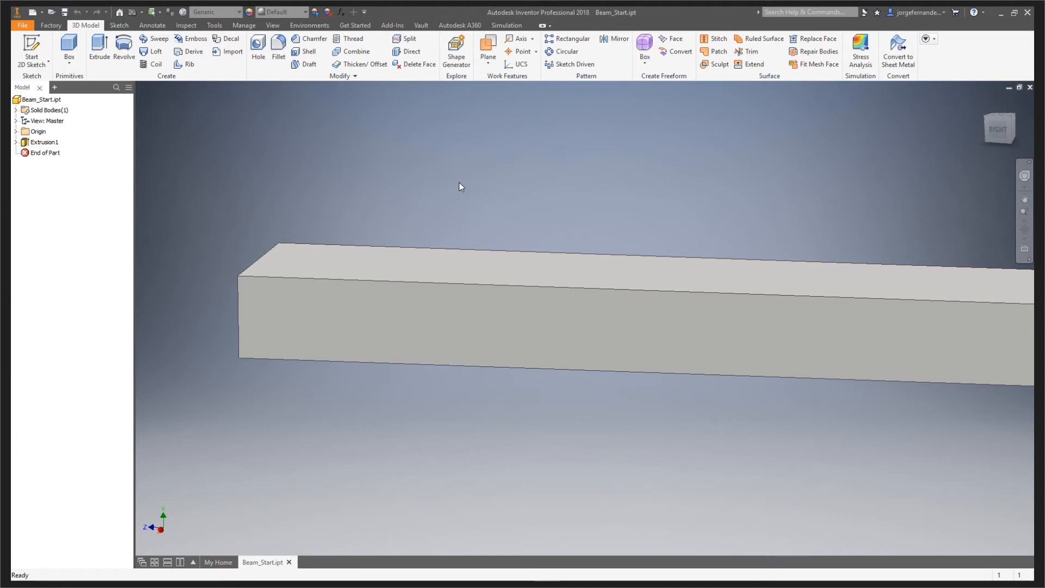
key("alt+Tab")
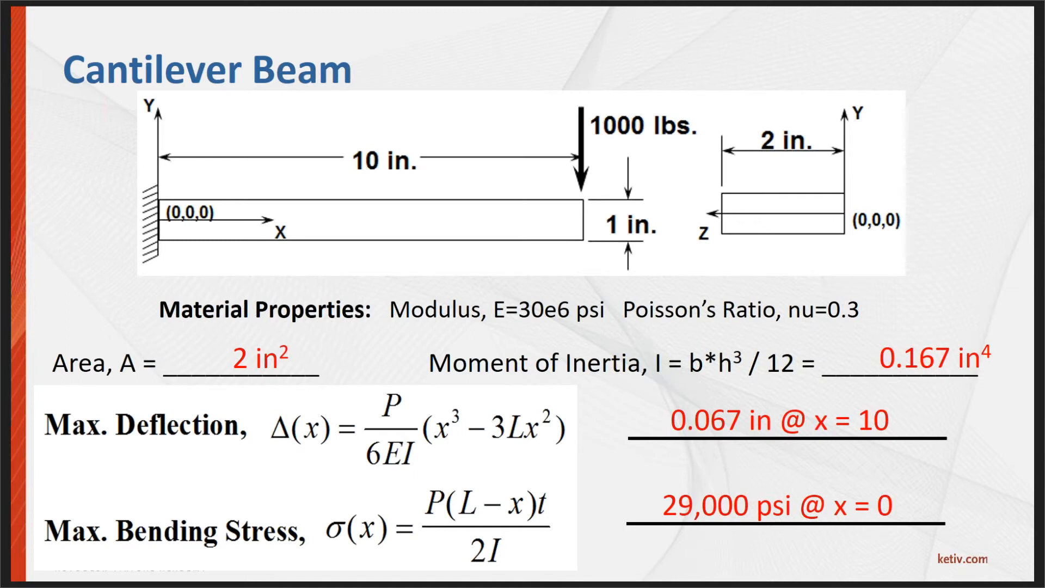
key("alt+Tab")
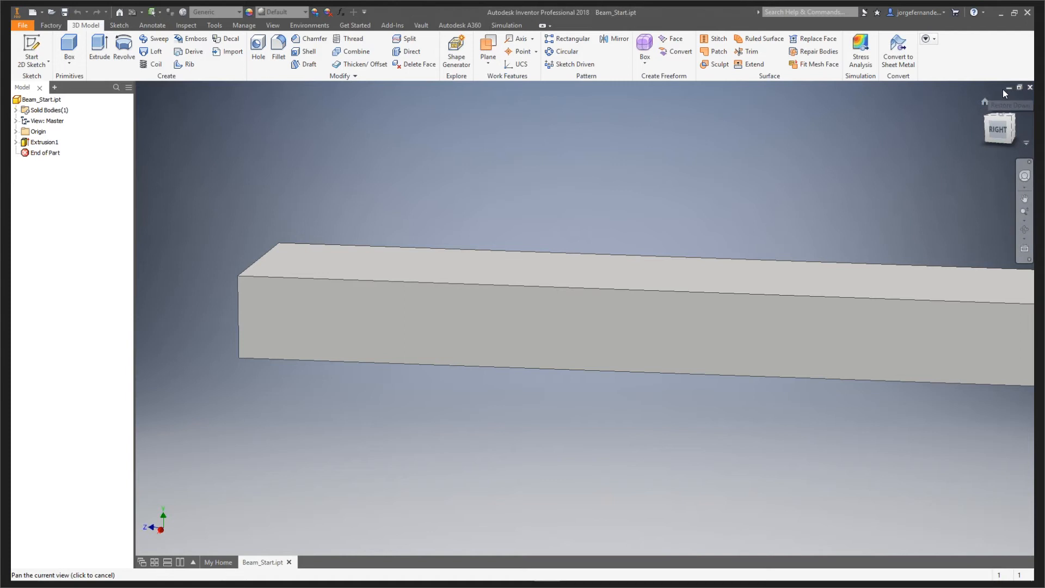
left_click(1029, 88)
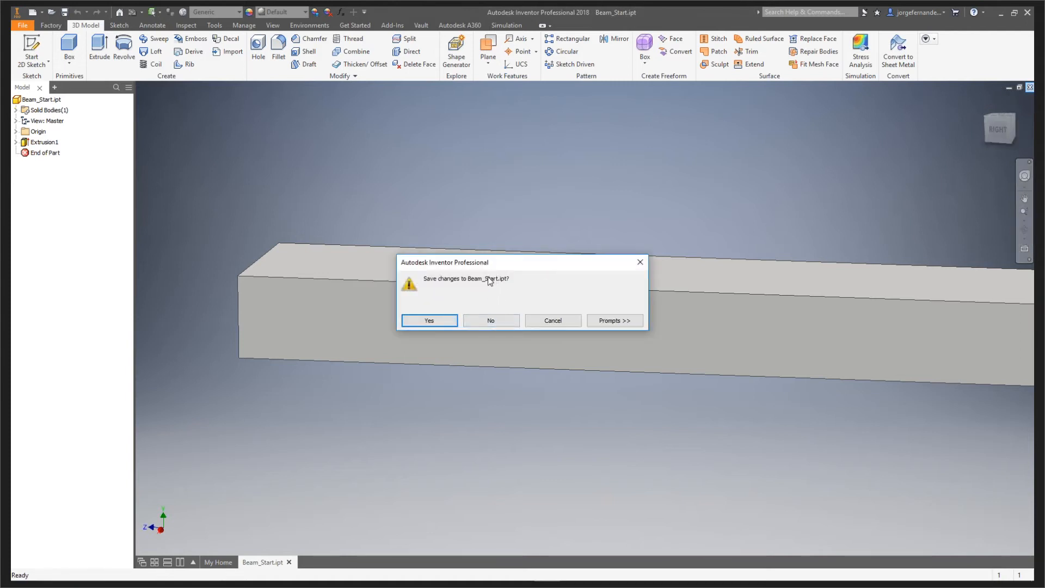
left_click(490, 321)
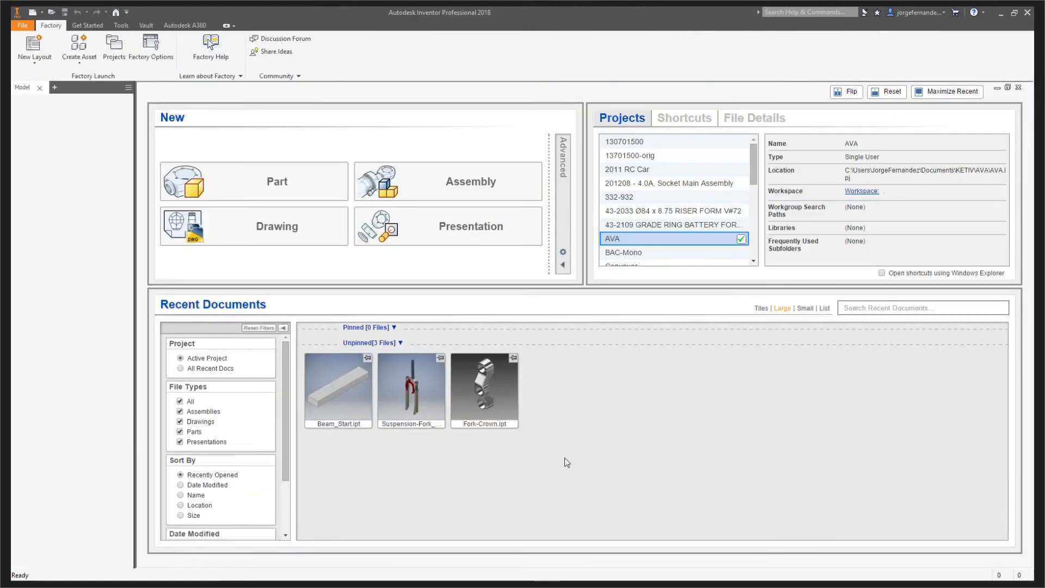
Open the Suspension-Fork_Complete.iam assembly and the Fork-Crown.ipt part from the recent documents.
mouse_move(414, 412)
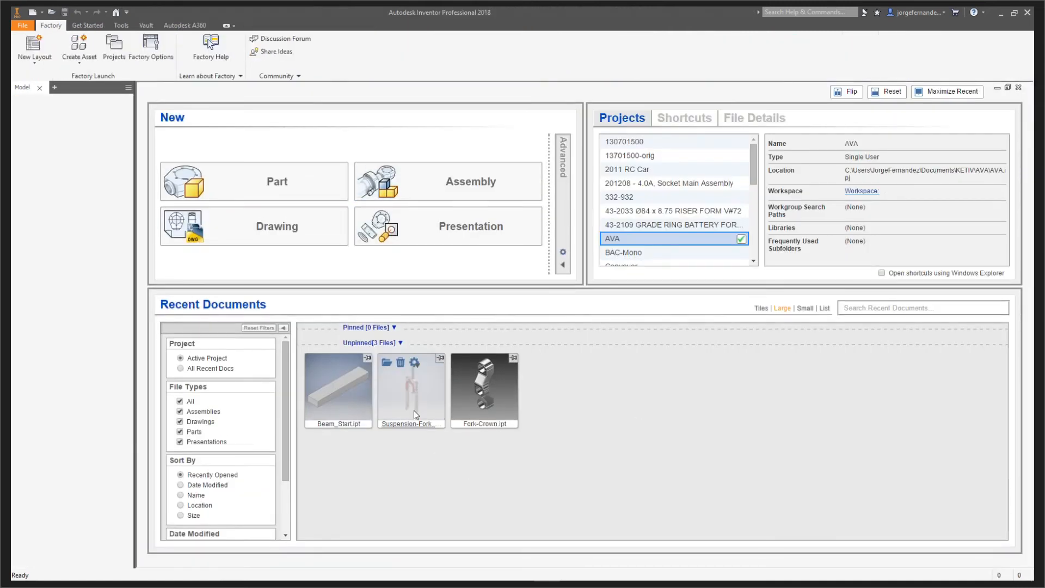
left_click(411, 387)
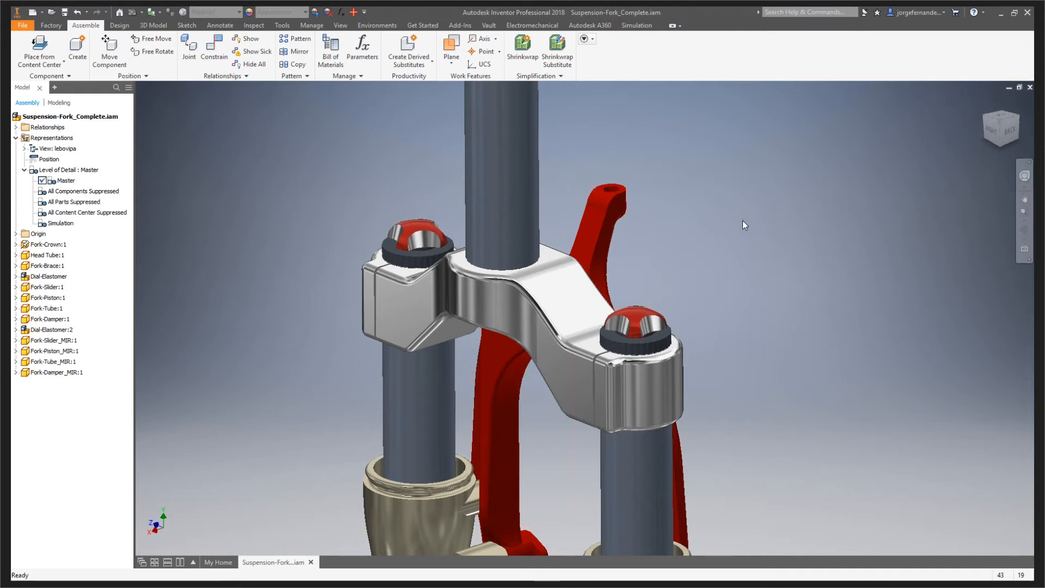
scroll(750, 247, "down", 4)
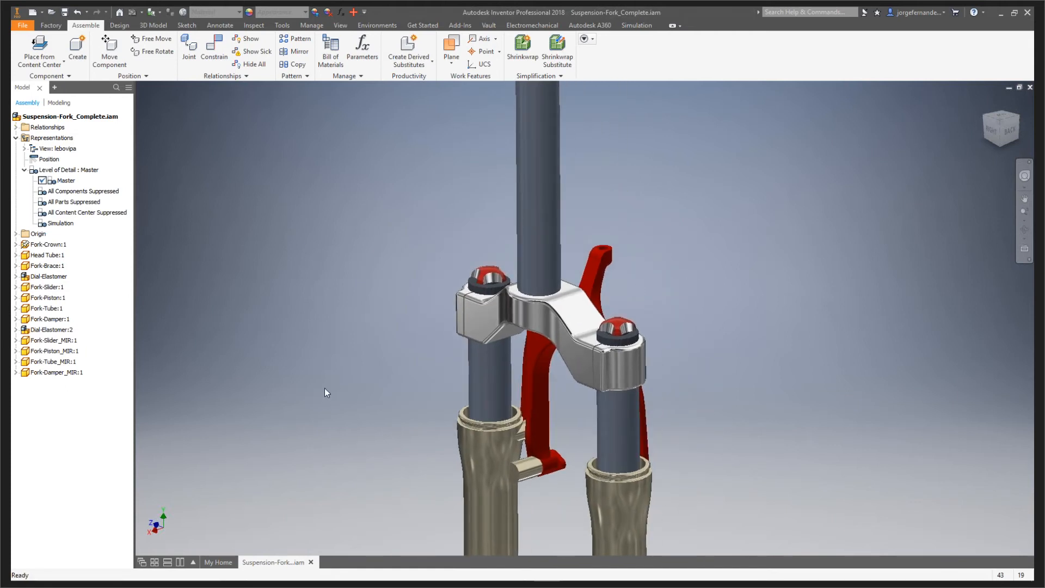
left_click(218, 561)
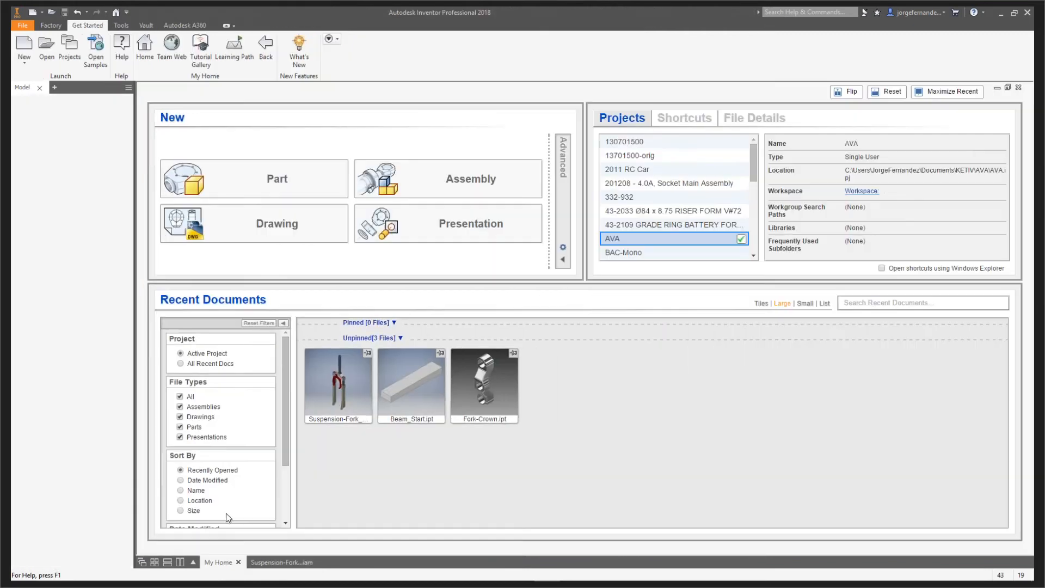
left_click(482, 387)
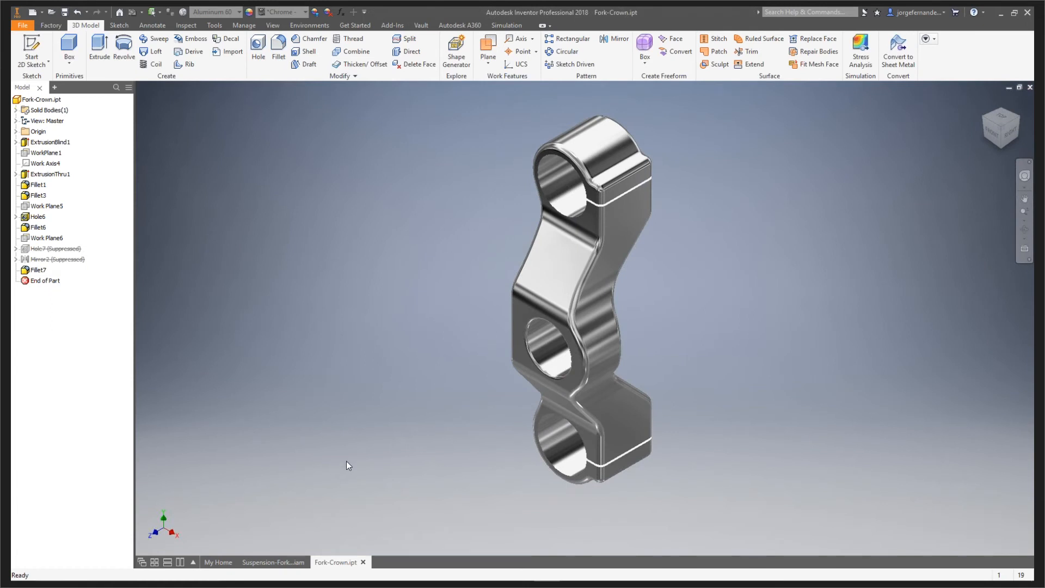
Review the suspension fork assembly and its Simulation level of detail, and close it to continue with the Fork-Crown part.
left_click(246, 560)
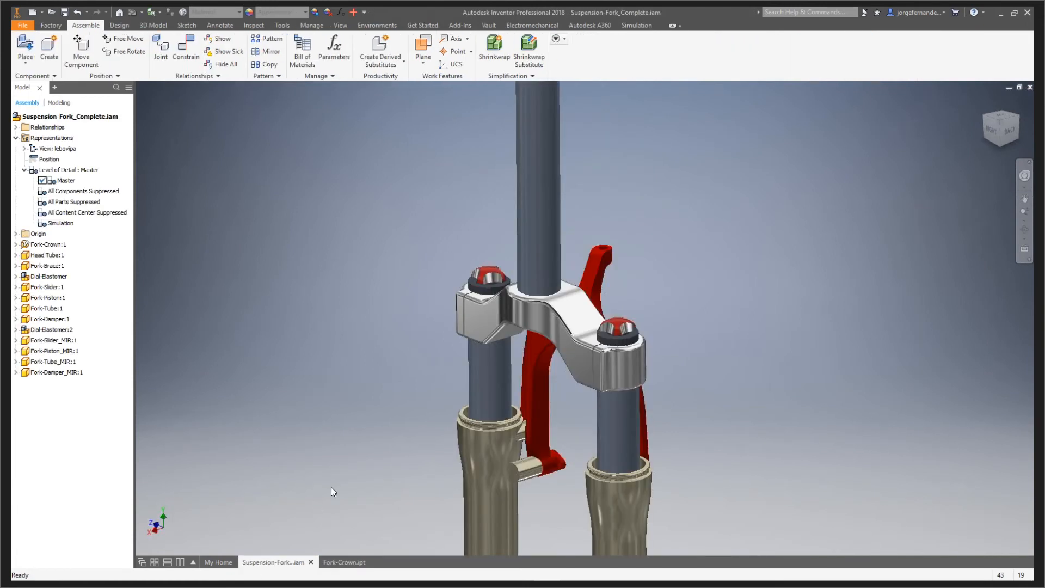
scroll(678, 245, "down", 3)
middle_click_drag(691, 243, 597, 233)
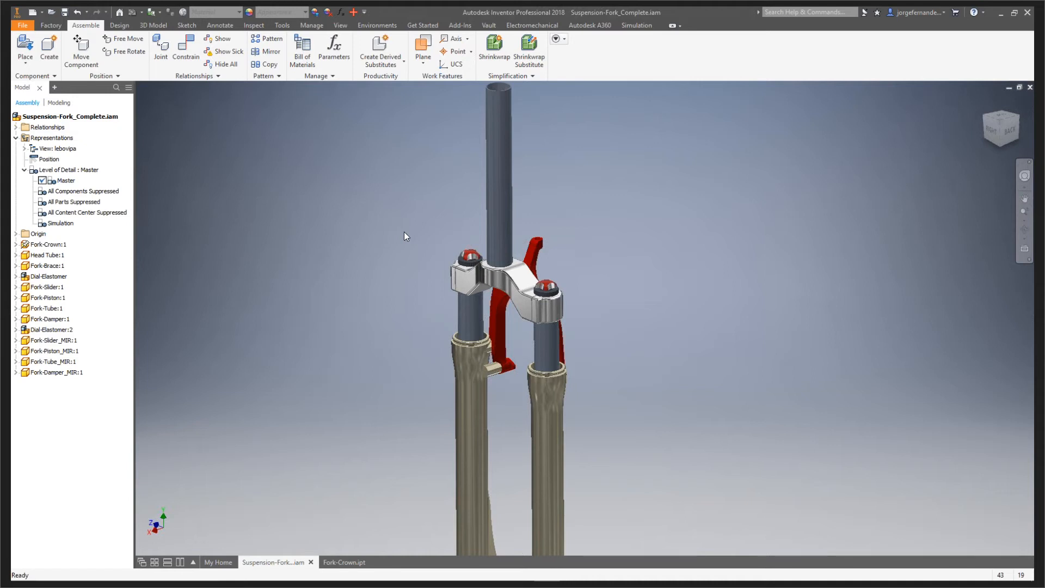
left_click(63, 223)
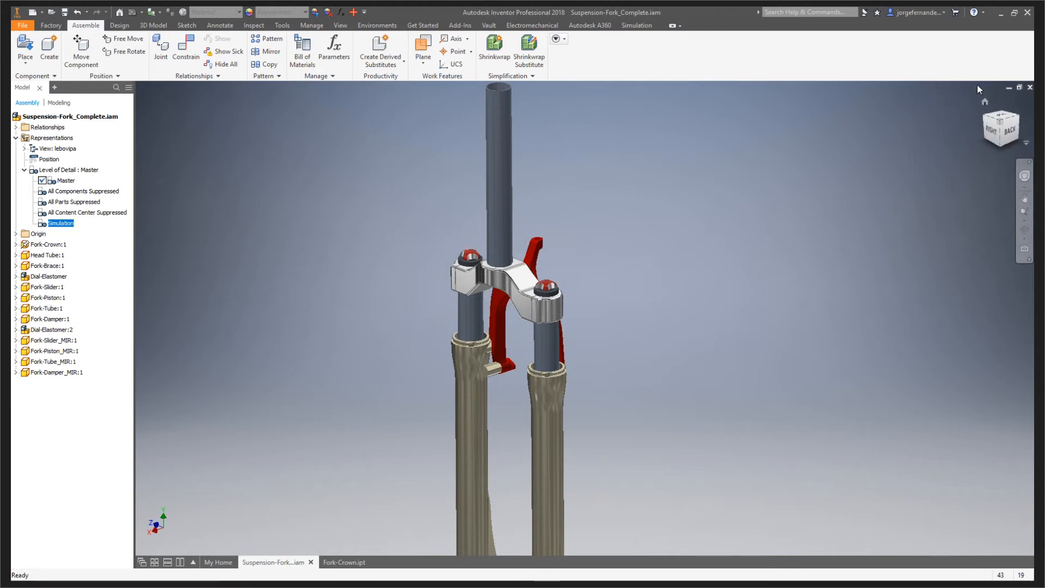
left_click(1030, 87)
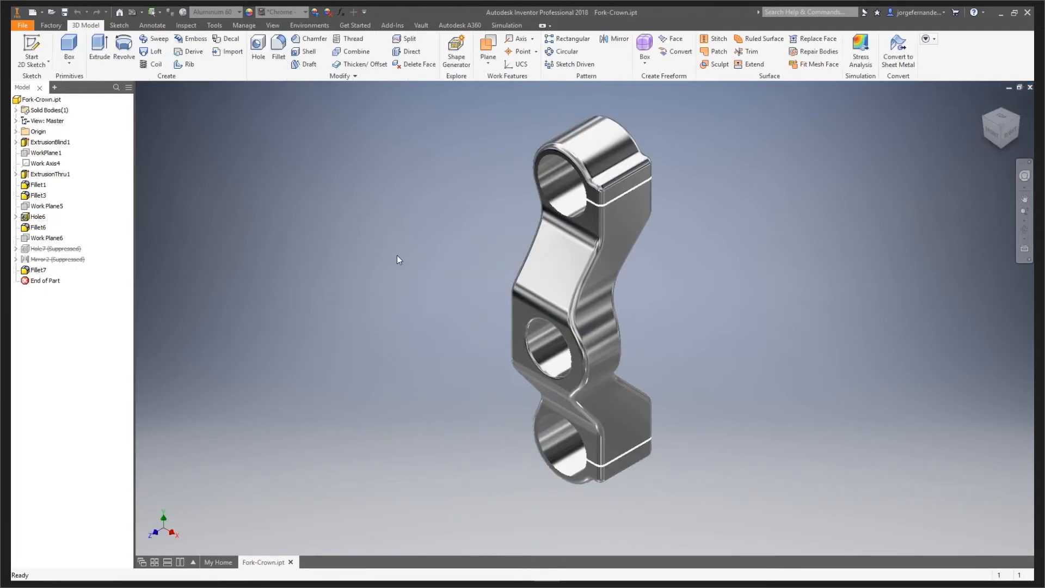
middle_click_drag(439, 267, 319, 200, "shift")
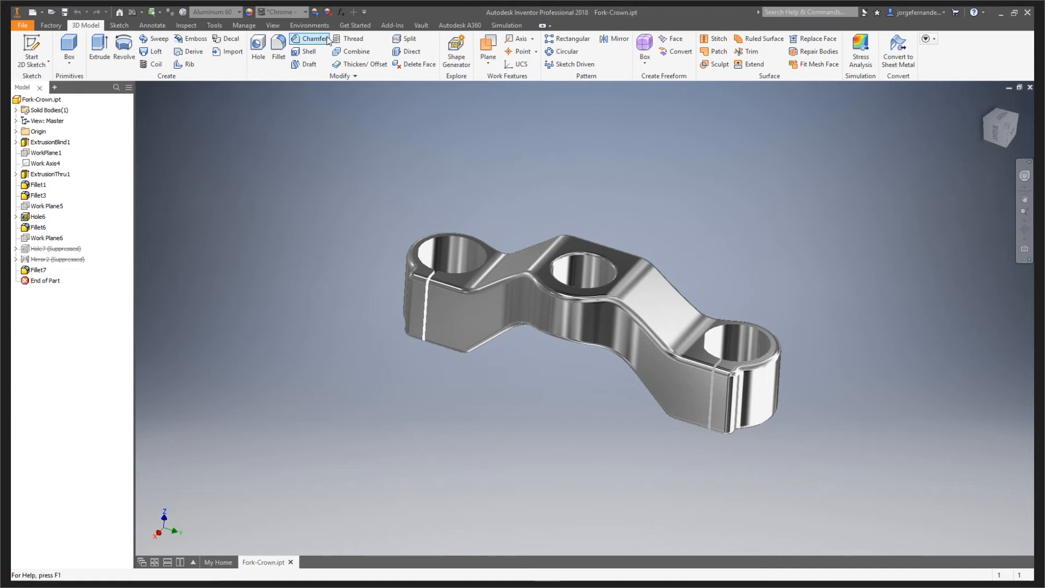
Start a Nastran In-CAD analysis of the fork crown and check the material assigned to Solid 1.
left_click(313, 25)
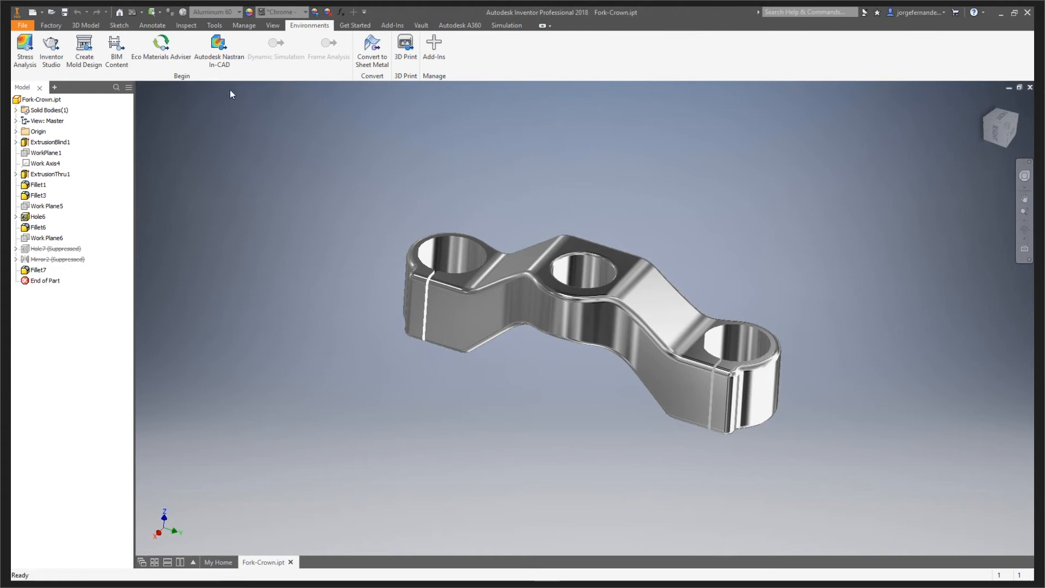
left_click(224, 63)
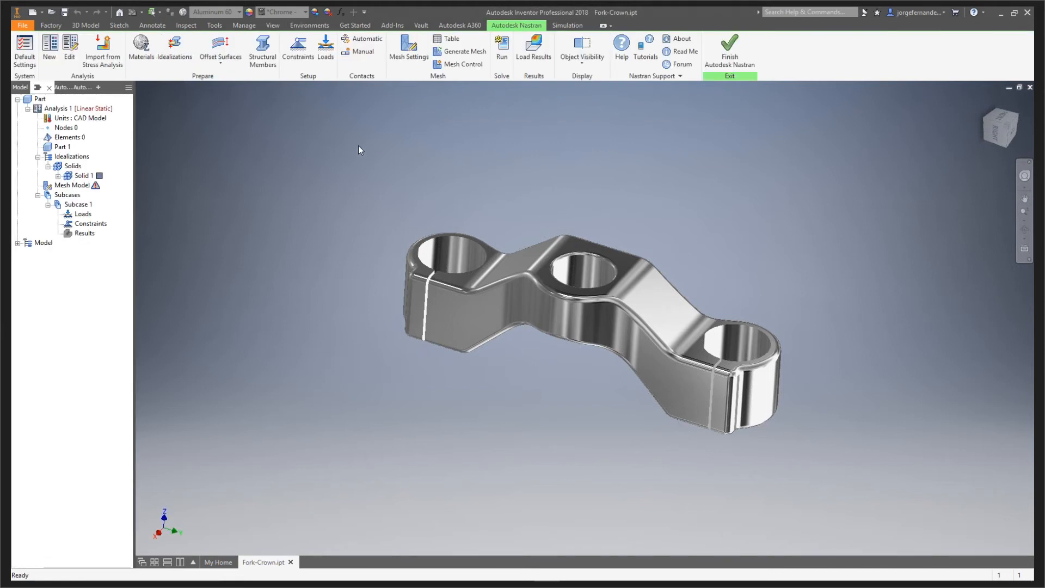
left_click(82, 175)
left_click(57, 176)
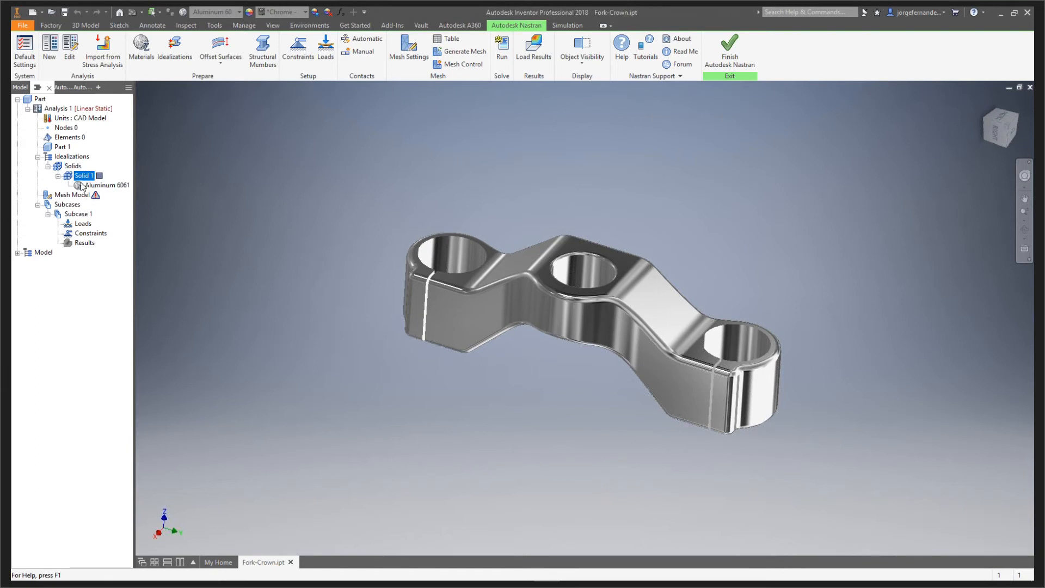
left_click(90, 186)
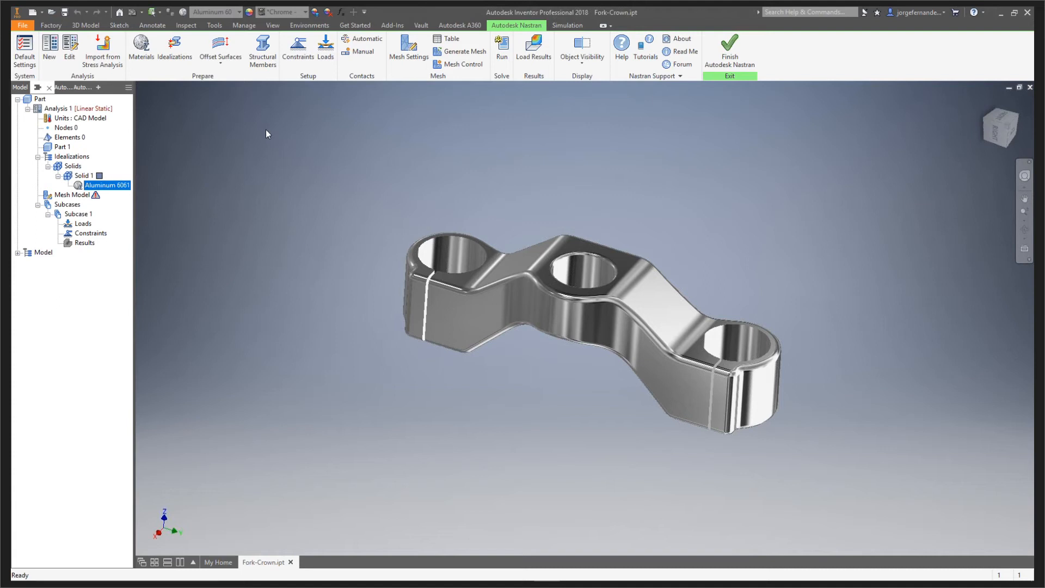
Add a structural constraint fixing all degrees of freedom on the inner faces of the two outer holes.
left_click(303, 55)
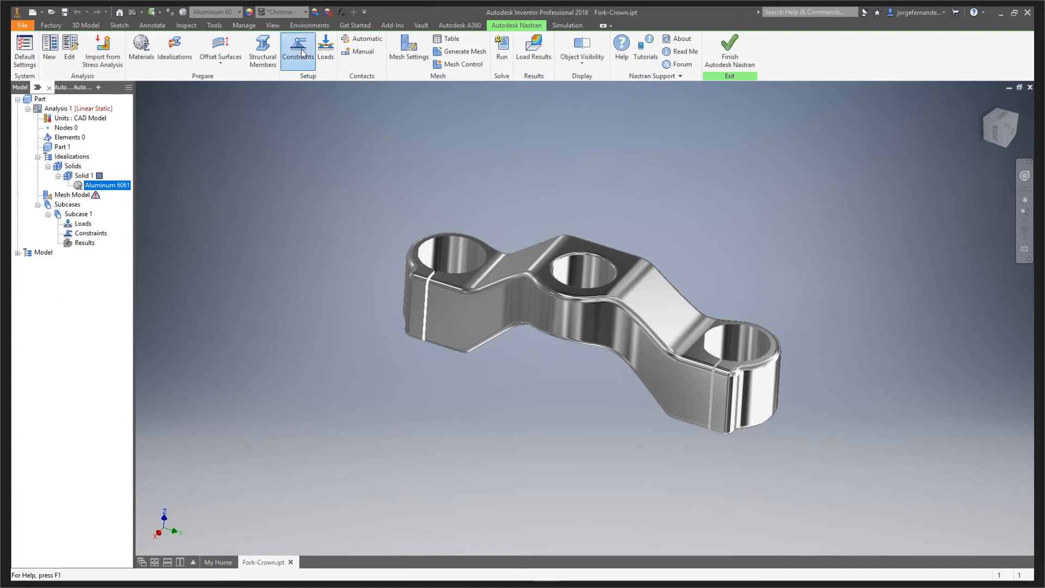
left_click(445, 247)
left_click(739, 337)
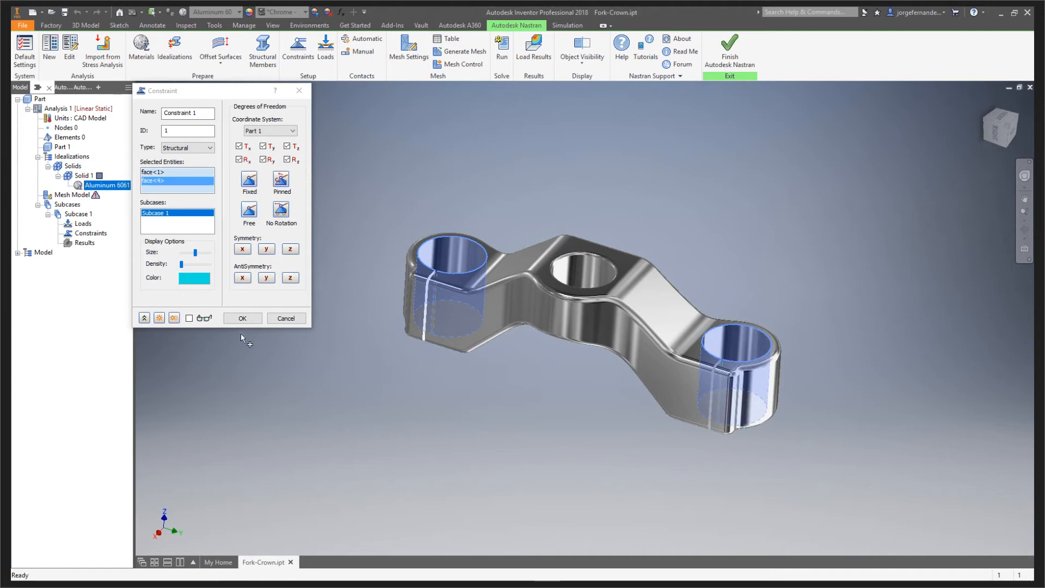
left_click(243, 319)
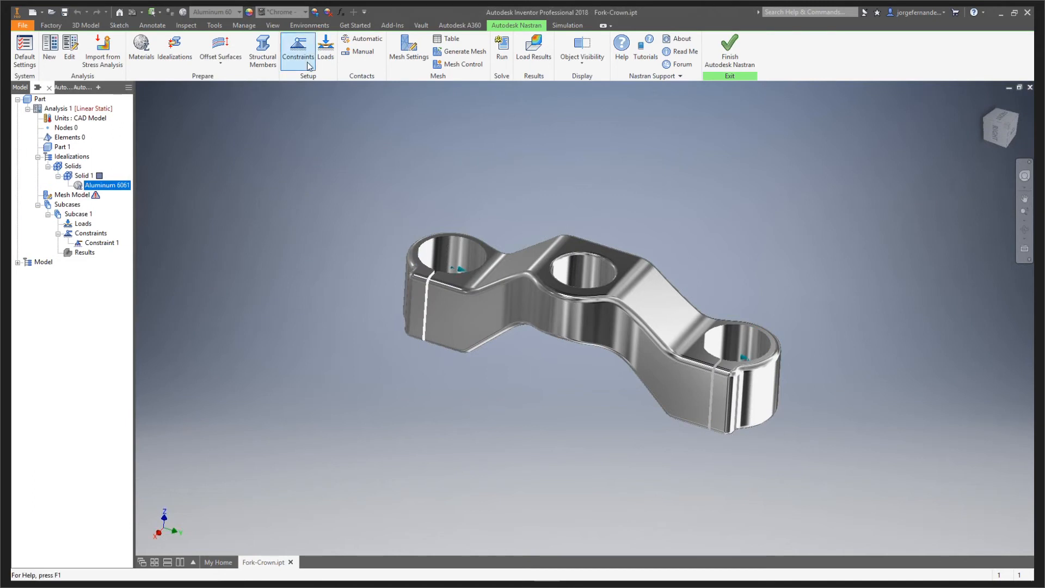
Apply a force load with Fy of -5000 lbf to the inner face of the crown's central hole.
left_click(325, 48)
left_click(580, 270)
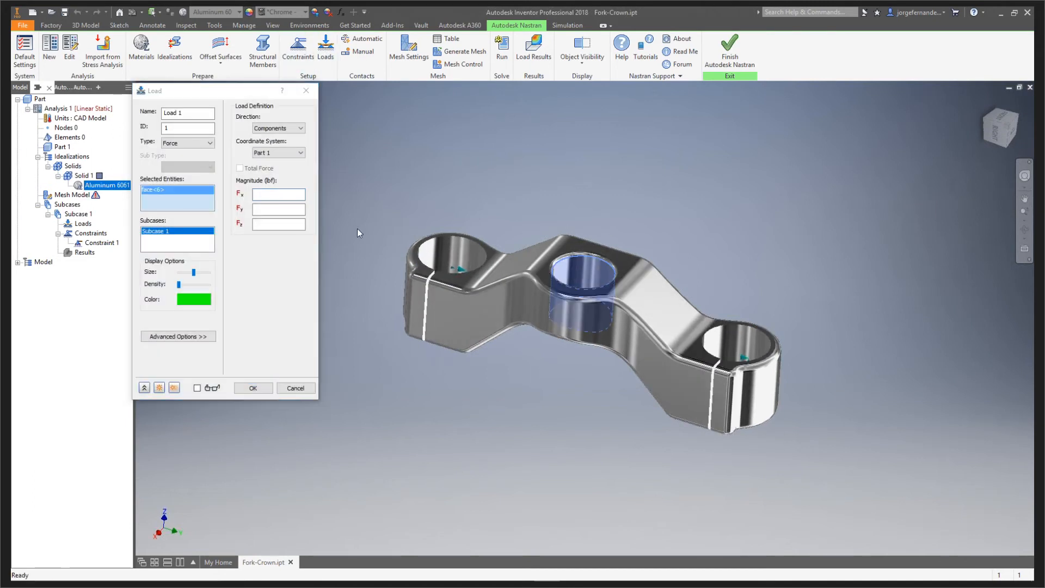
left_click(292, 208)
type("-5000")
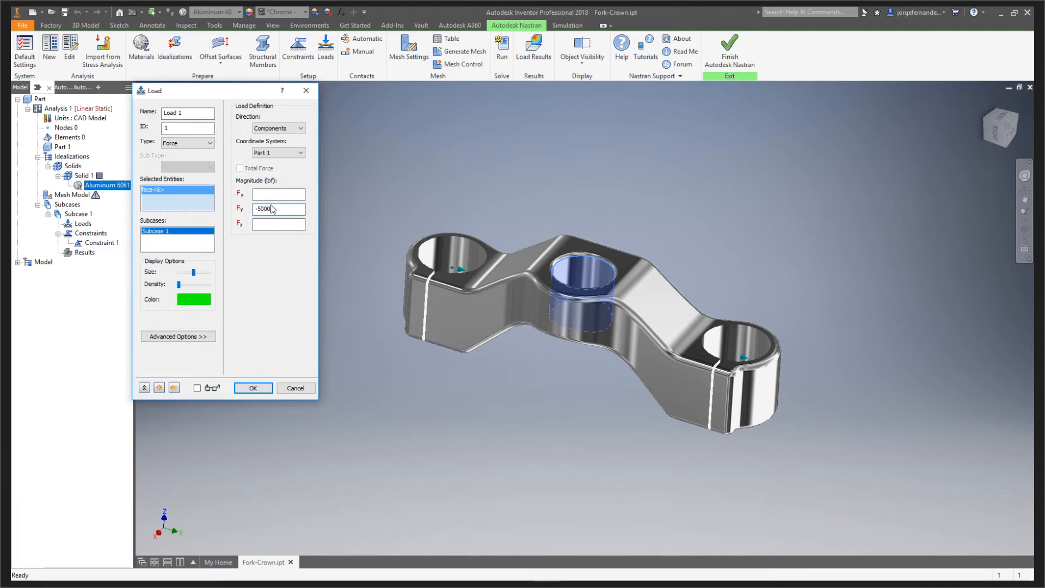
left_click(252, 388)
left_click(257, 390)
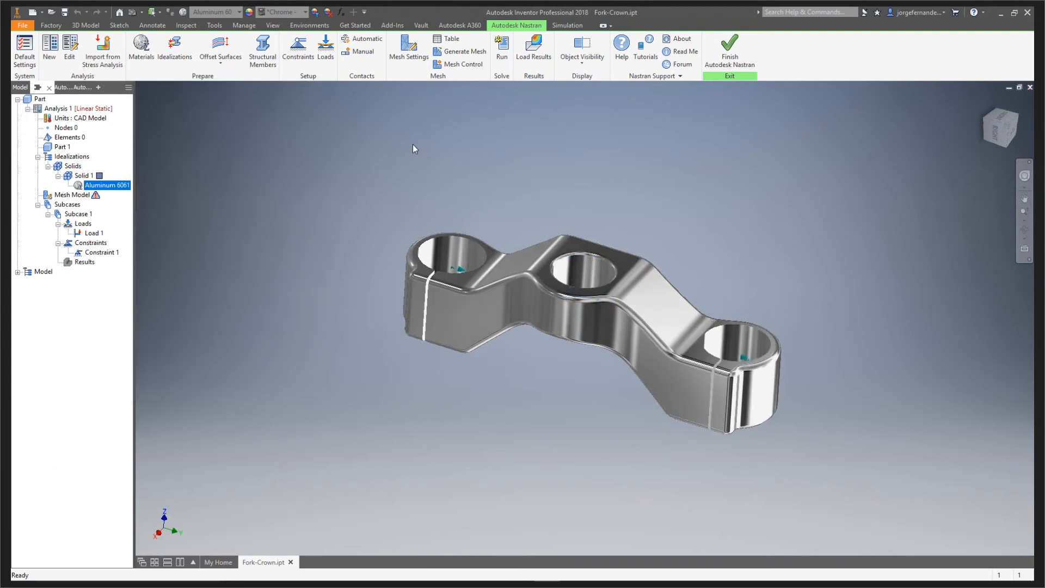
Generate the crown's mesh with the default element size and parabolic elements, and inspect it before closing the mesh settings.
left_click(415, 59)
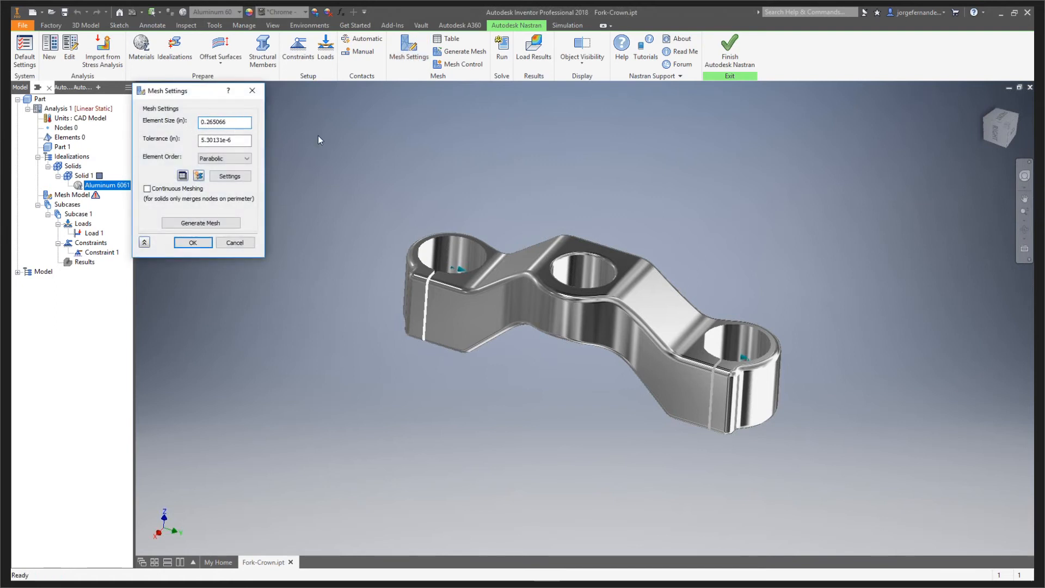
left_click(211, 226)
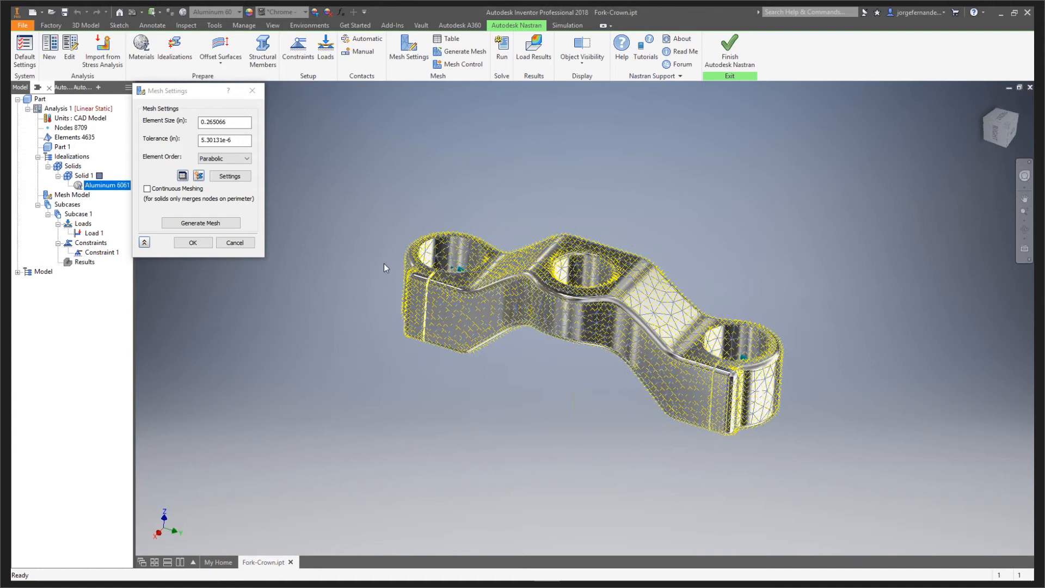
scroll(384, 263, "up", 4)
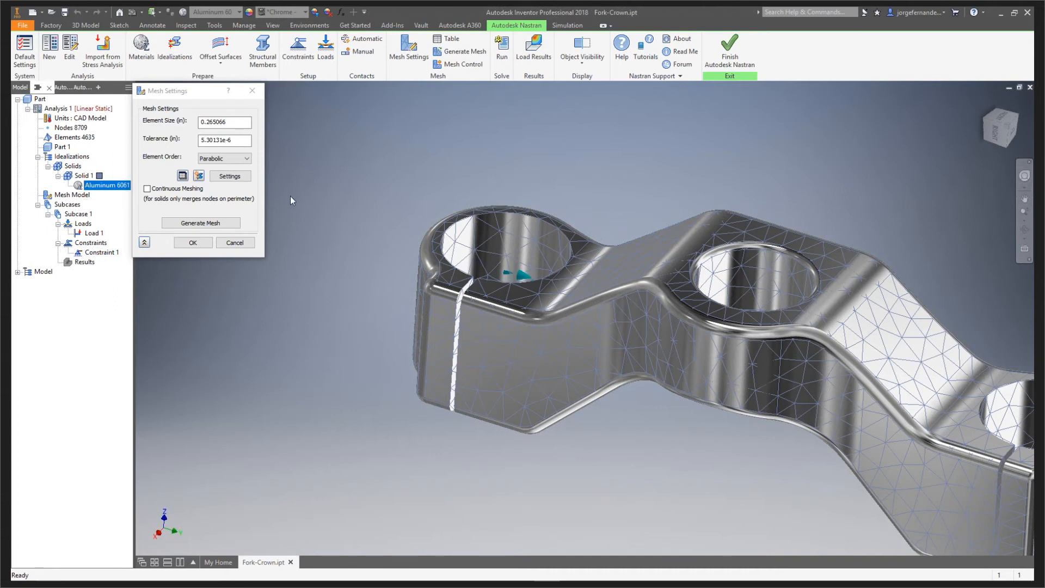
left_click(253, 91)
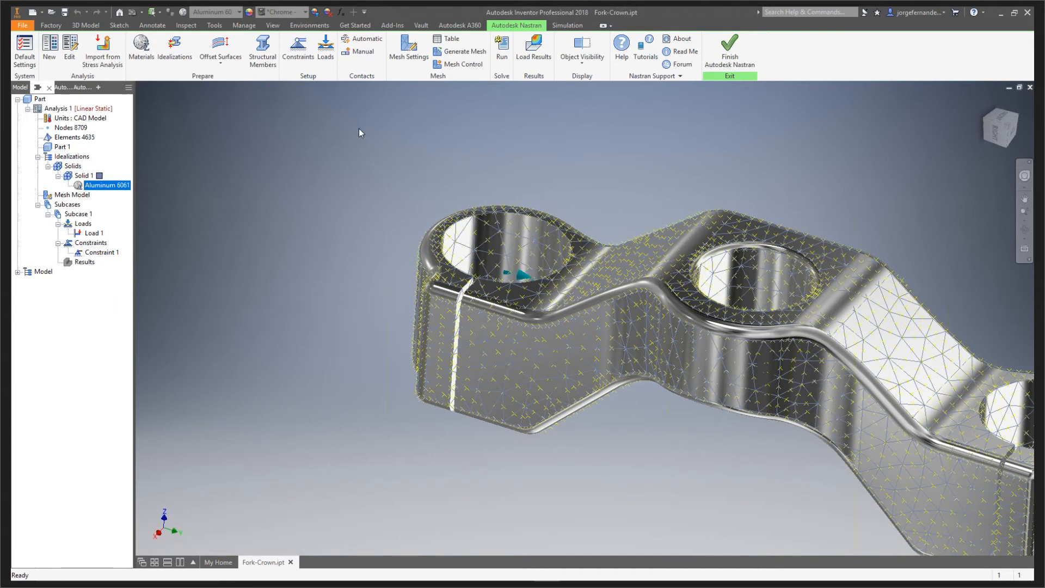
Run the Nastran analysis and display the Solid Von Mises Stress contour on the crown.
key("F2")
left_click_drag(599, 162, 590, 159)
middle_click_drag(591, 159, 443, 140)
left_click(502, 49)
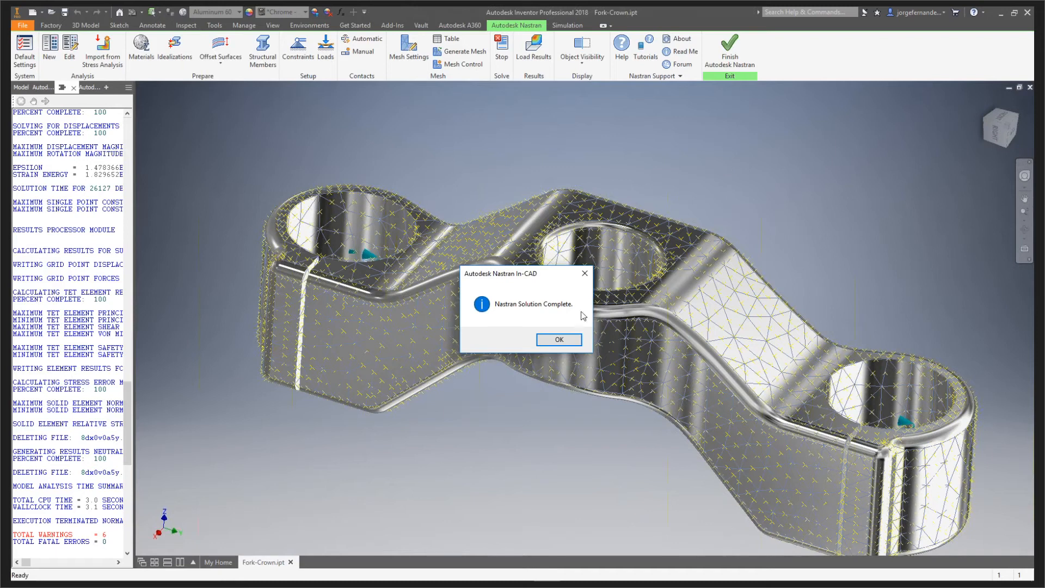
left_click(550, 340)
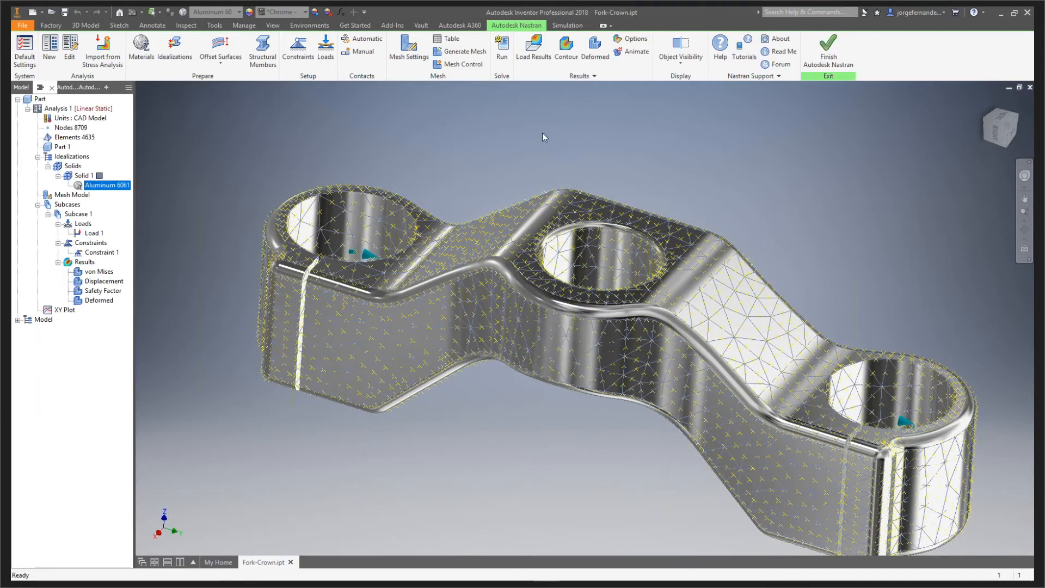
left_click(566, 48)
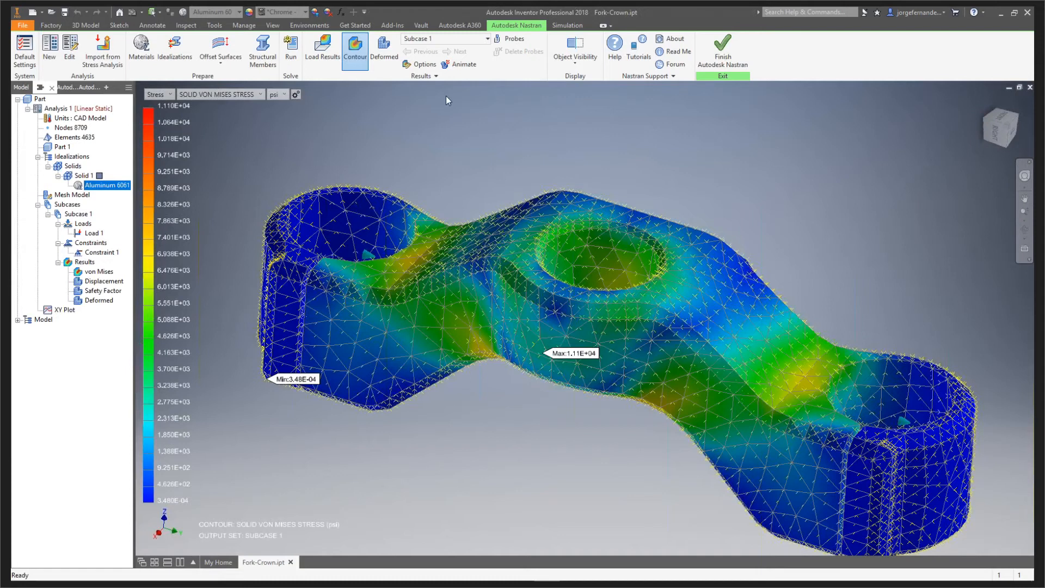
Finish the Nastran session and set the lower central arc's radius to 0.7 in in Sketch1 of ExtrusionBlind1.
left_click(722, 54)
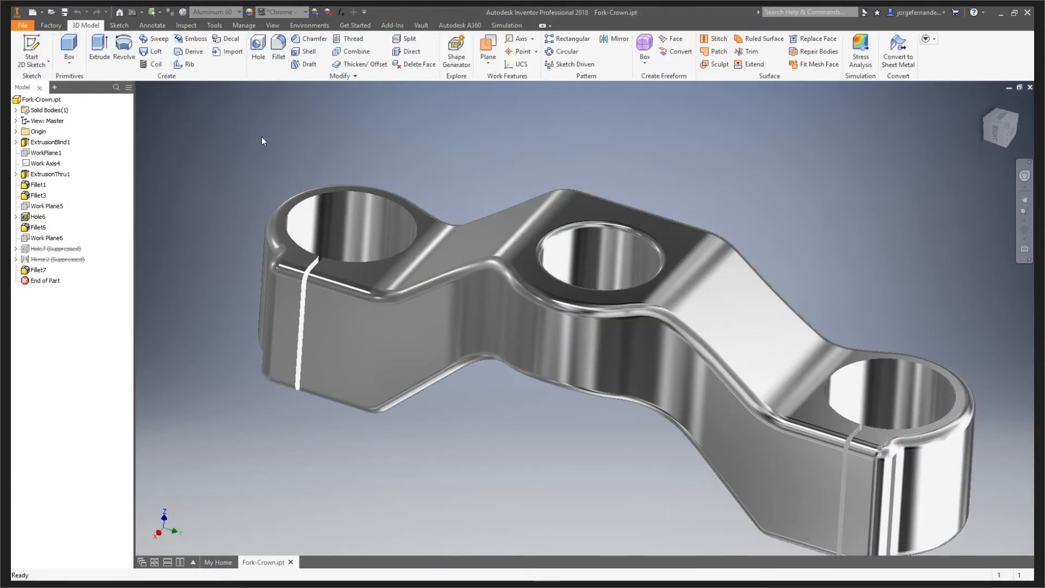
left_click(16, 142)
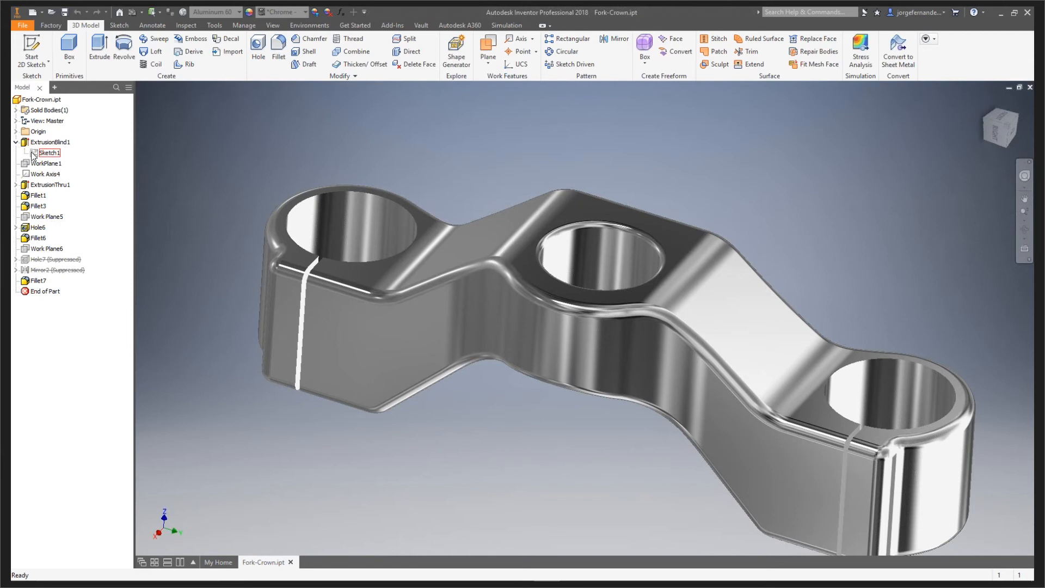
double_click(33, 154)
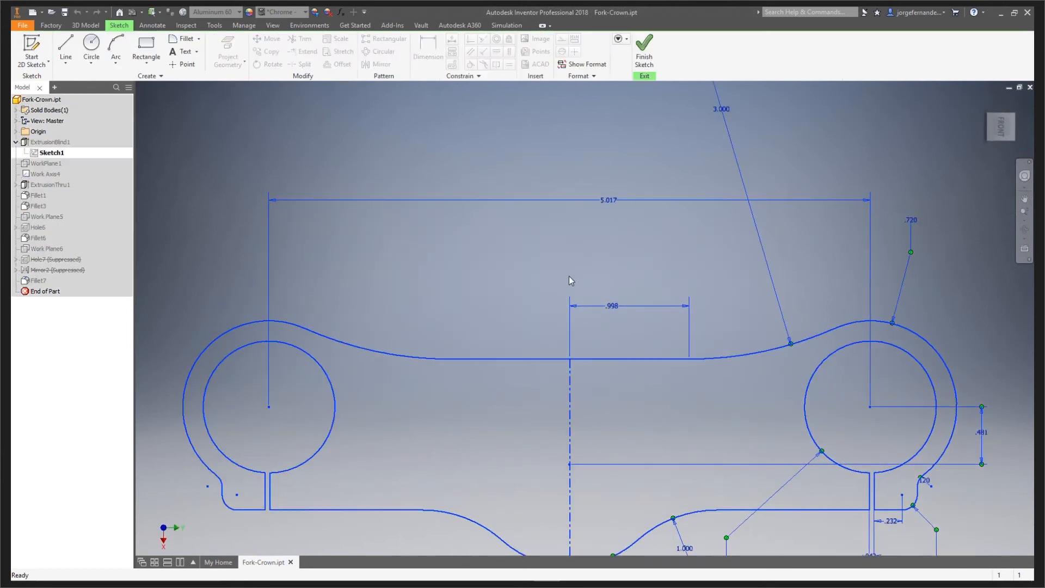
left_click(583, 499)
left_click(593, 503)
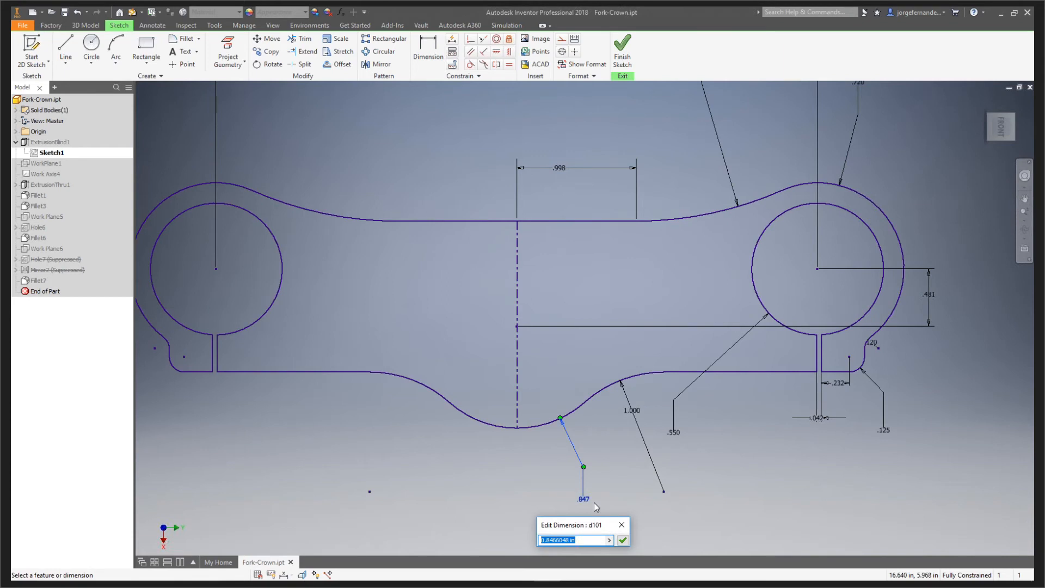
type(".7")
left_click(622, 540)
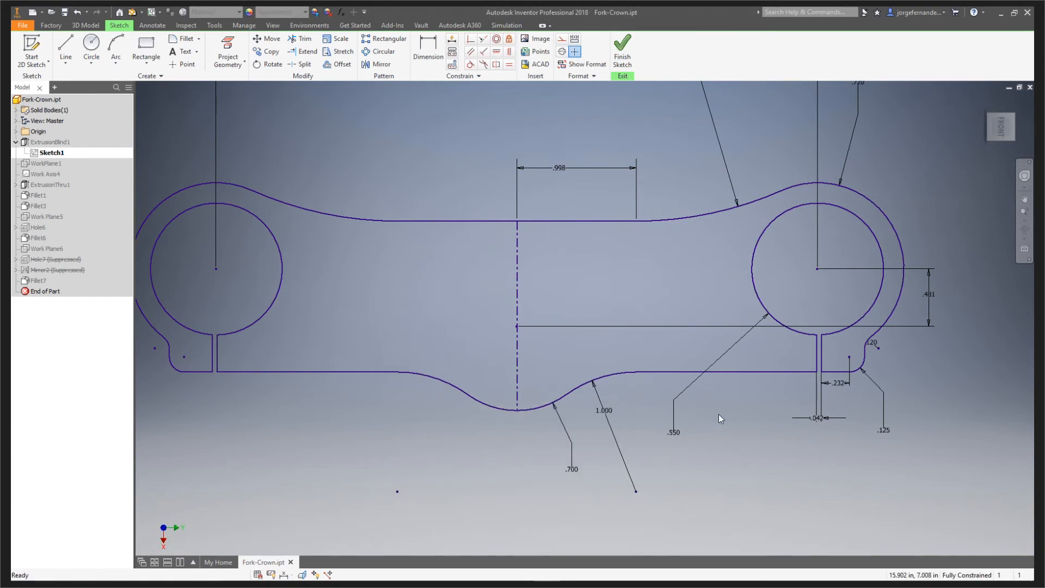
Set the upper concave arc's radius to 1.75 in and finish Sketch1.
middle_click_drag(718, 216, 696, 356)
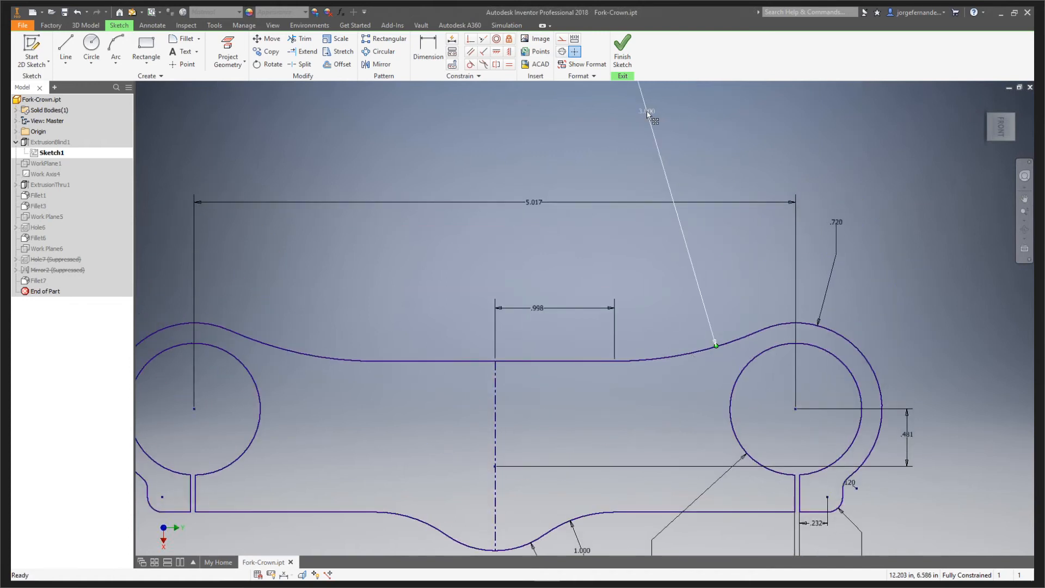
double_click(650, 112)
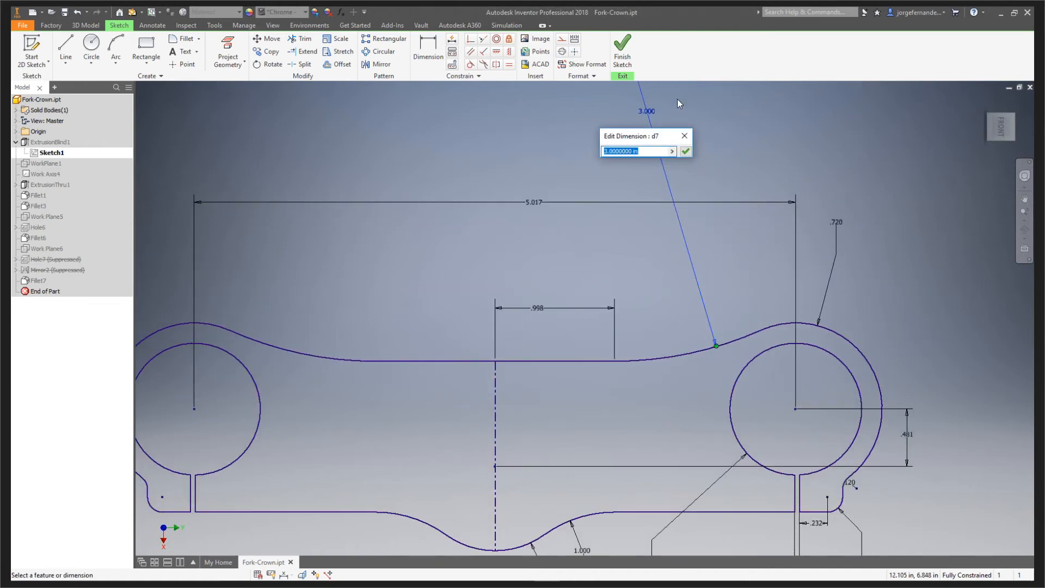
type("1,75")
key("Return")
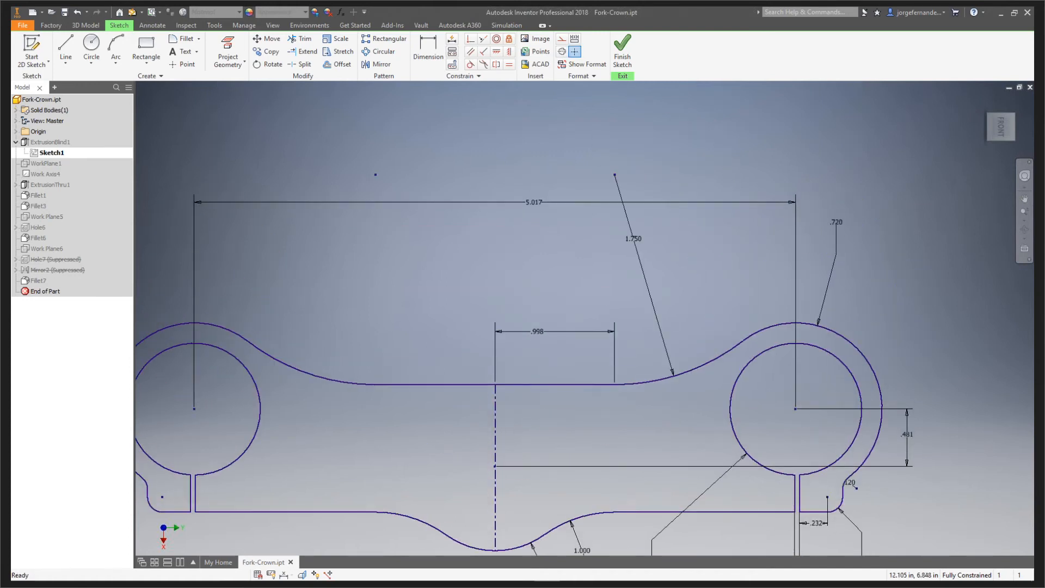
left_click(622, 53)
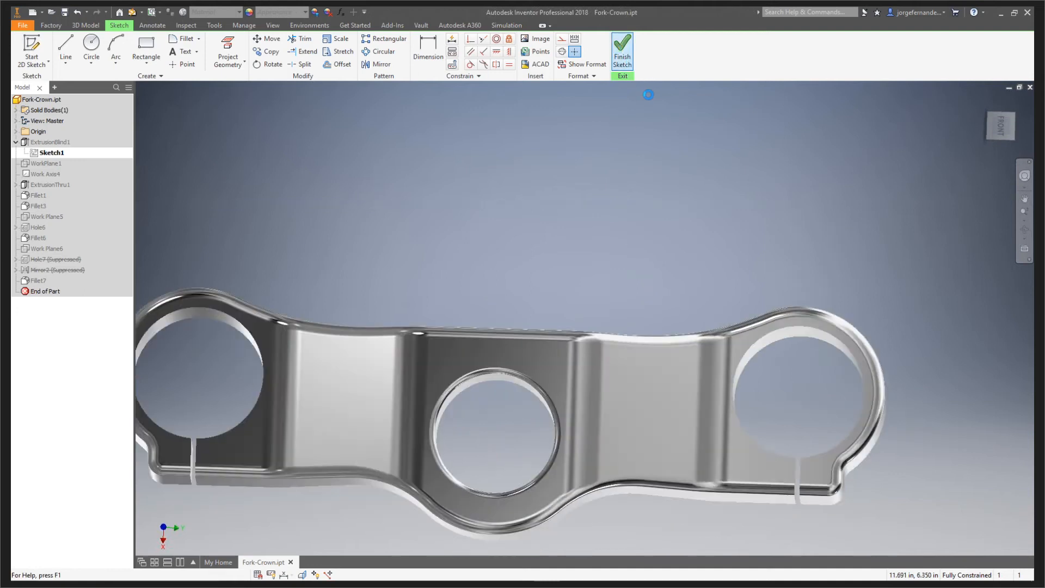
Edit Sketch9 of ExtrusionThru1, setting the lower arc's radius to 1.8 in, and finish the sketch.
left_click(16, 185)
double_click(34, 196)
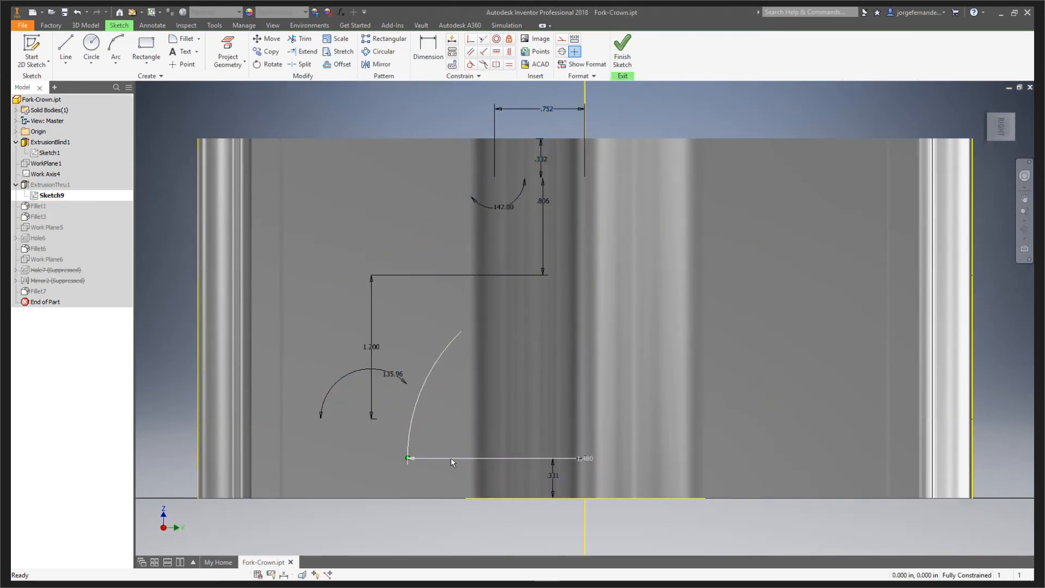
double_click(451, 459)
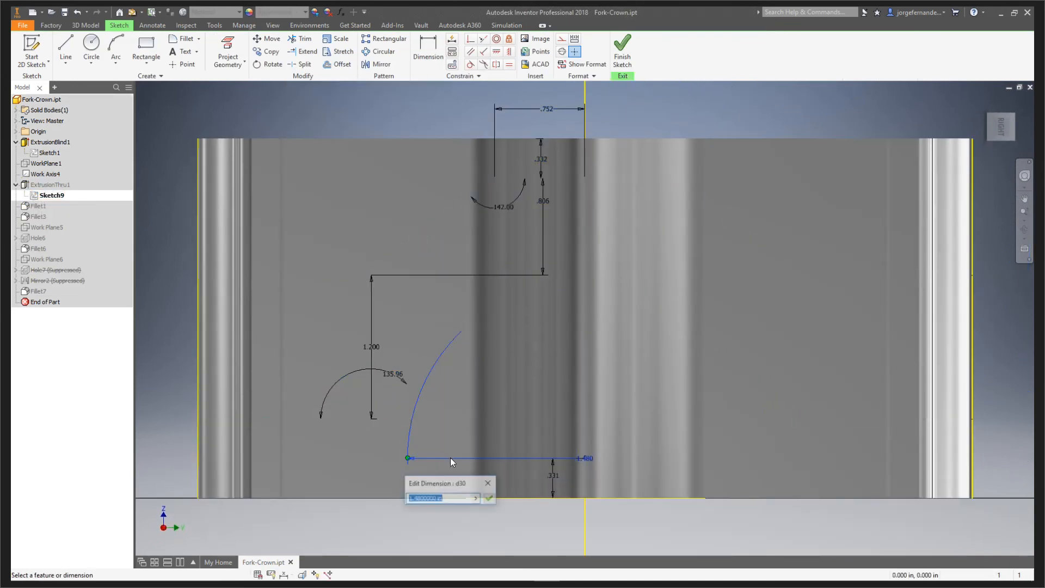
type("1,8")
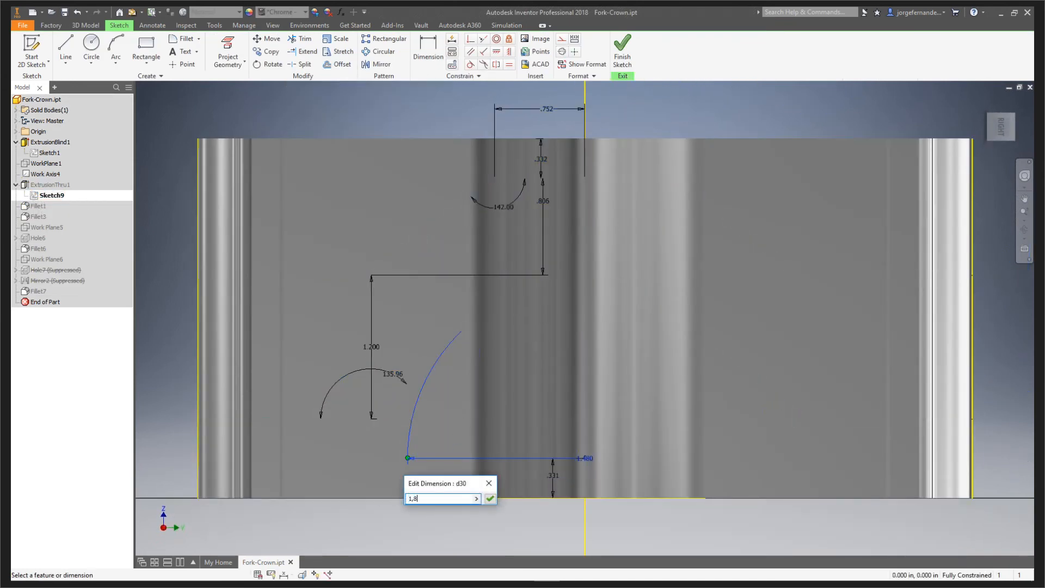
left_click(489, 497)
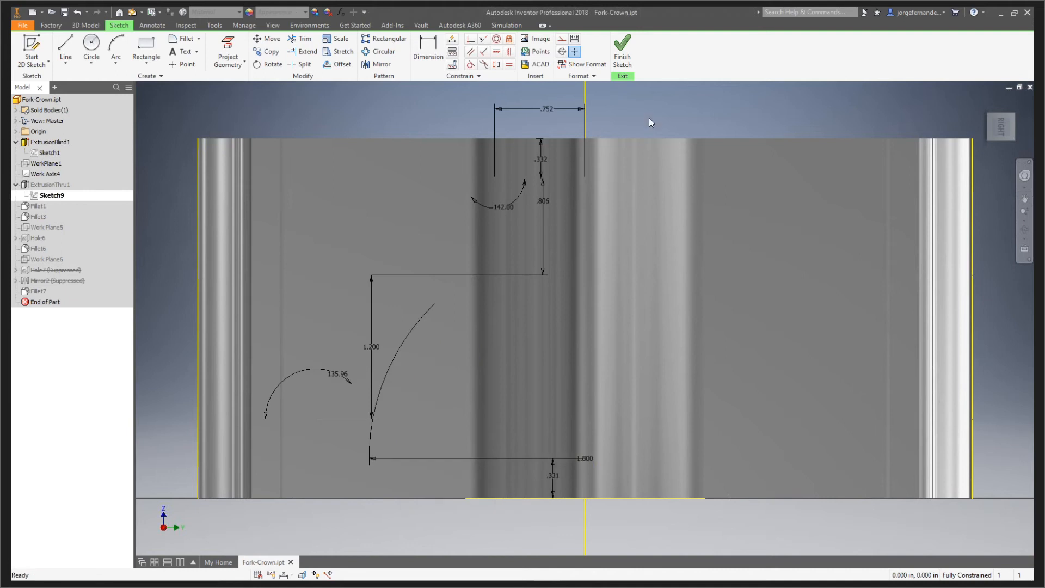
left_click(623, 58)
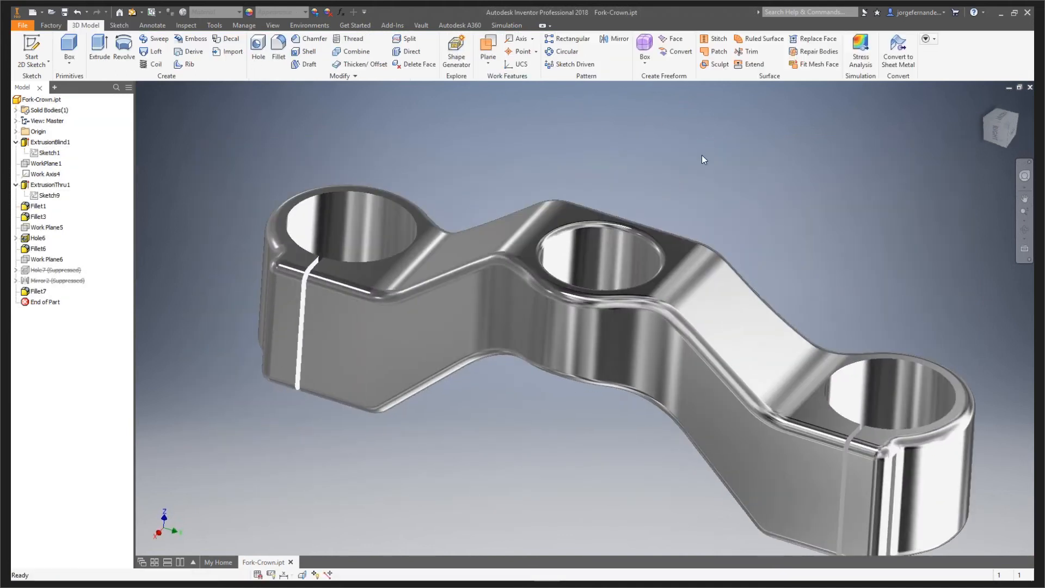
Reopen the modified crown in the Autodesk Nastran In-CAD environment and regenerate its mesh.
left_click(997, 135)
scroll(622, 292, "up", 3)
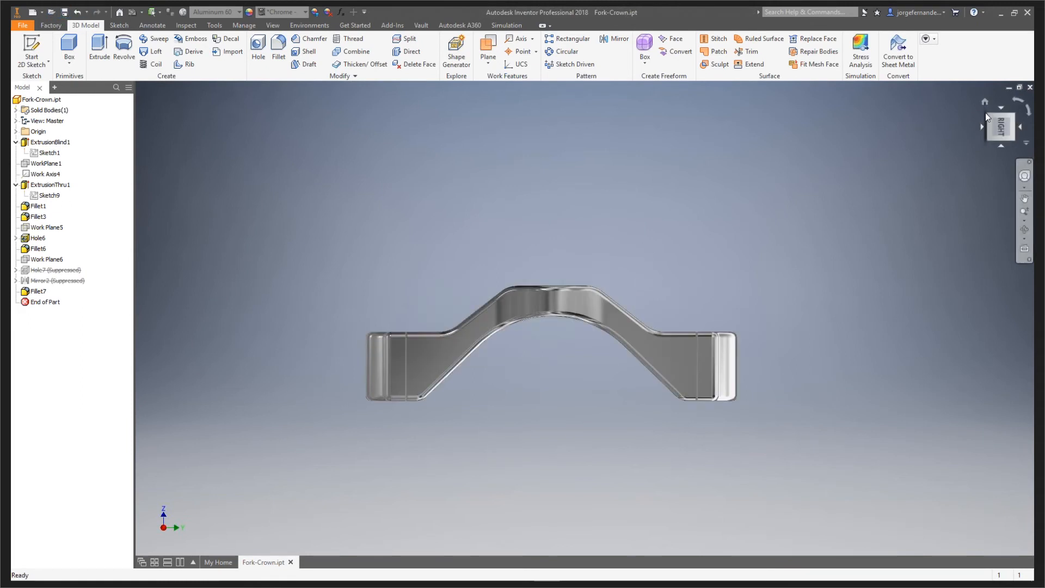
left_click(1012, 115)
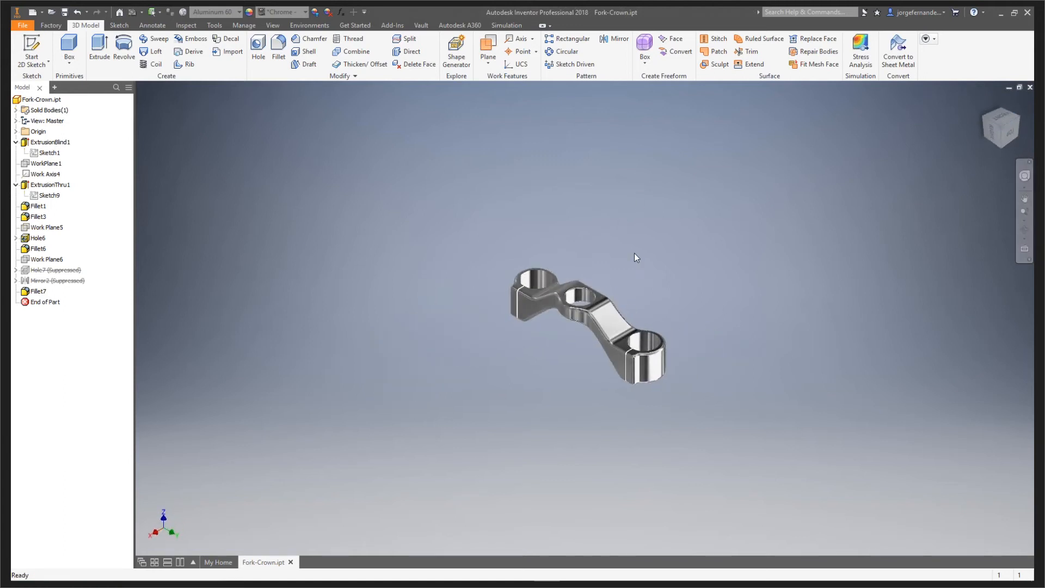
scroll(635, 256, "down", 4)
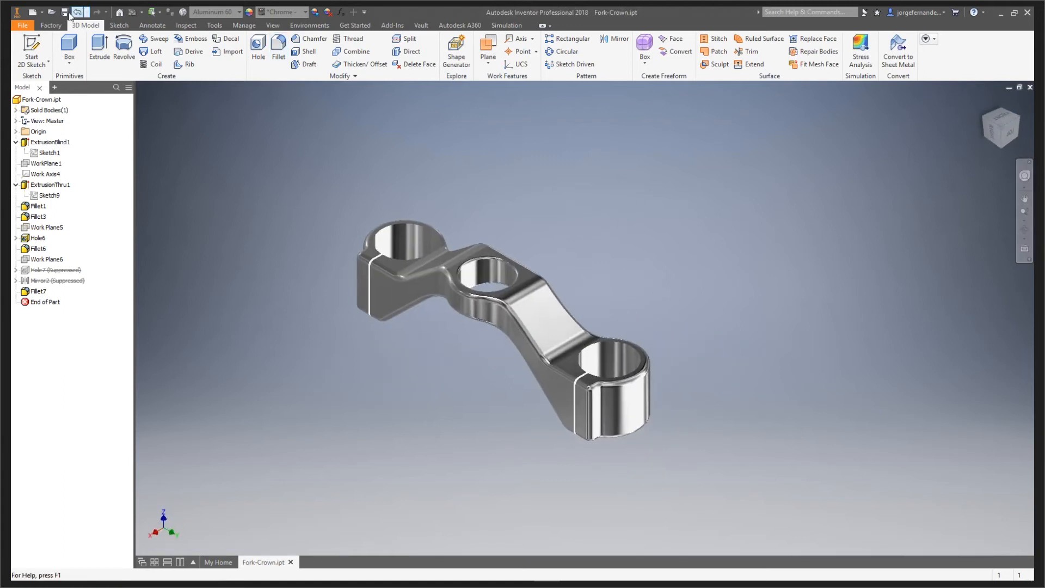
left_click(314, 25)
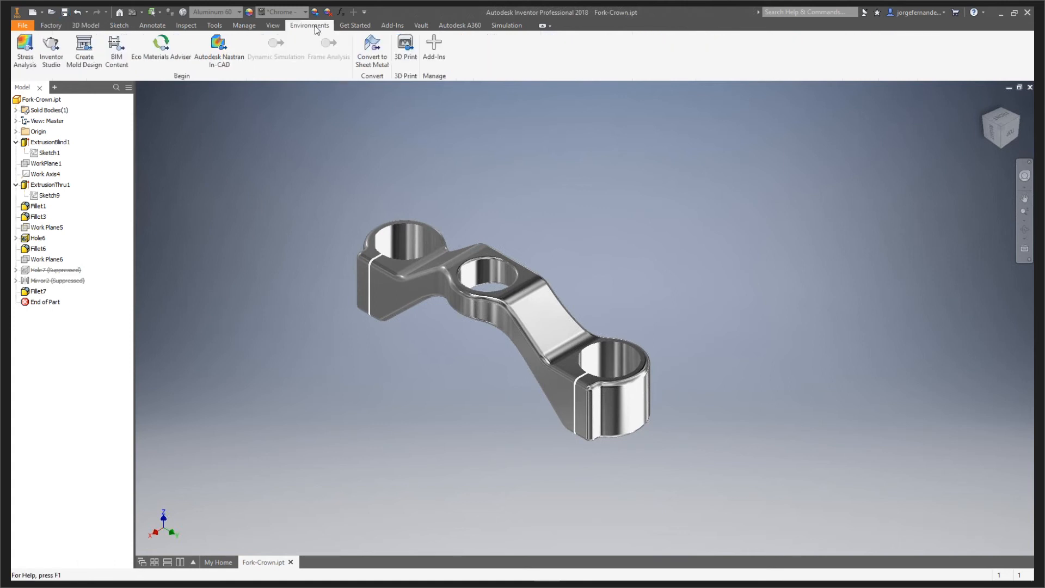
left_click(222, 66)
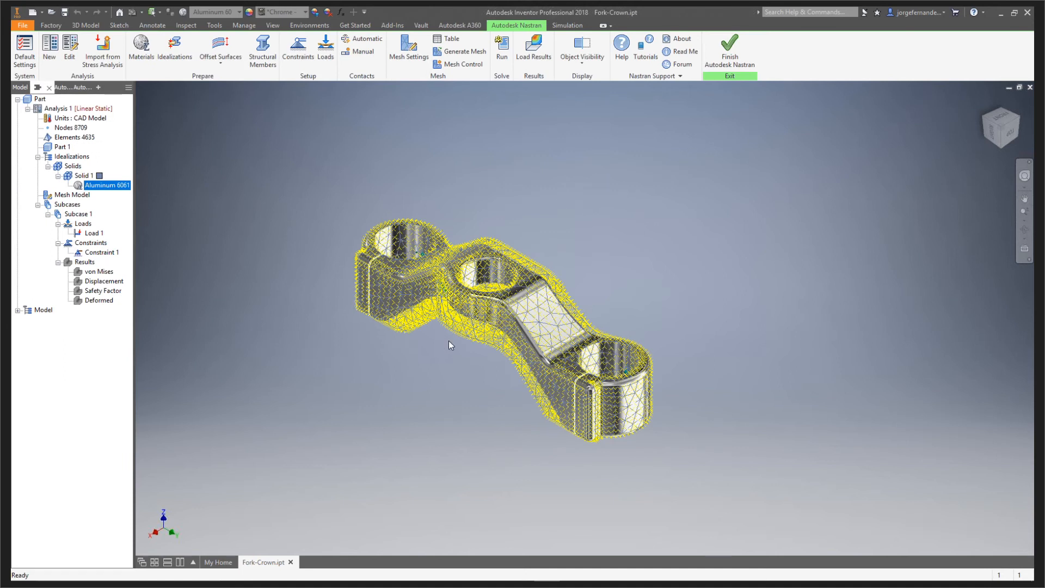
scroll(448, 341, "down", 3)
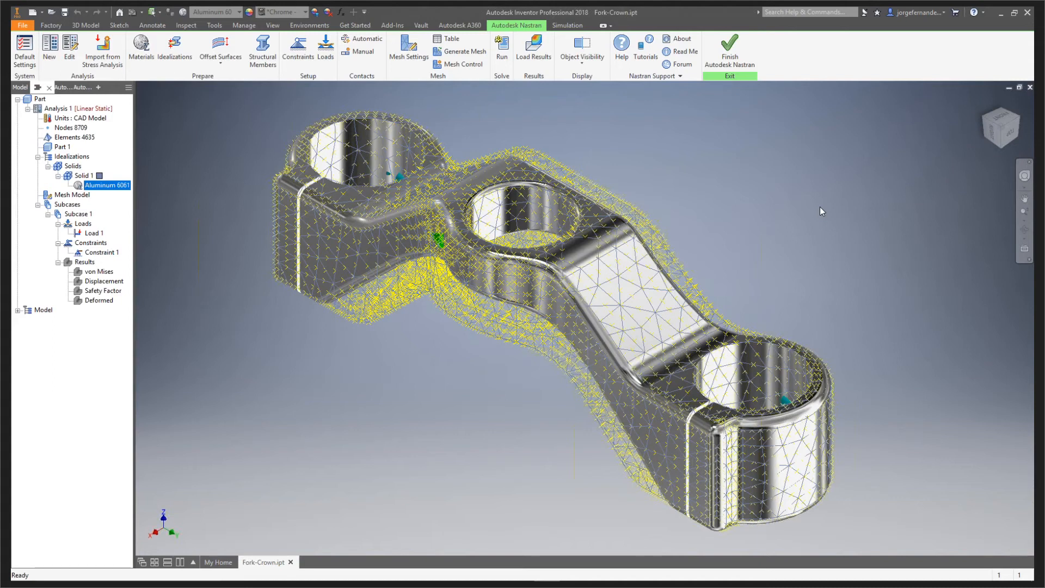
left_click(461, 52)
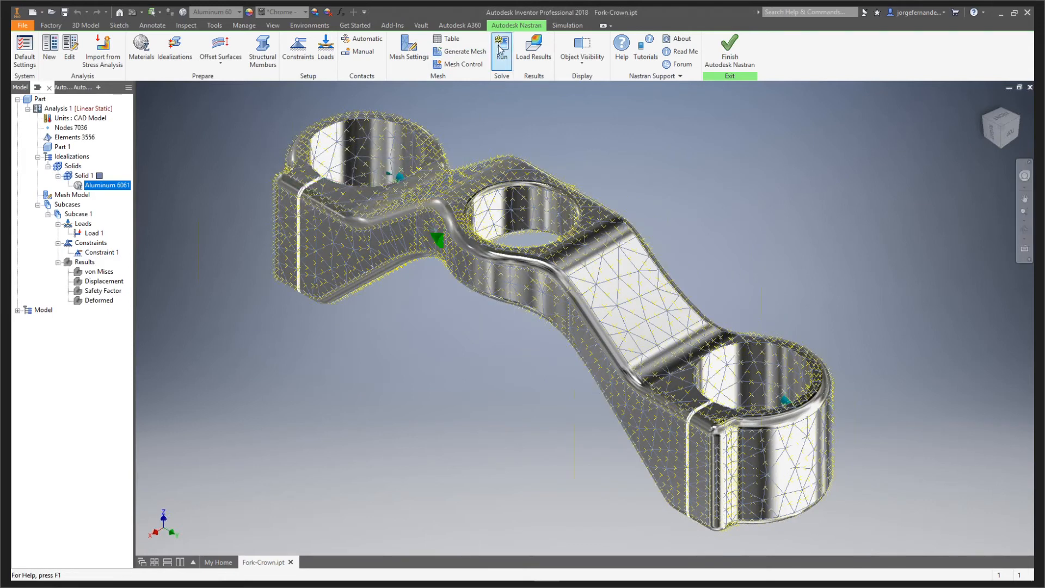
Run the Nastran analysis on the updated crown and display the Solid Von Mises Stress contour.
left_click(500, 49)
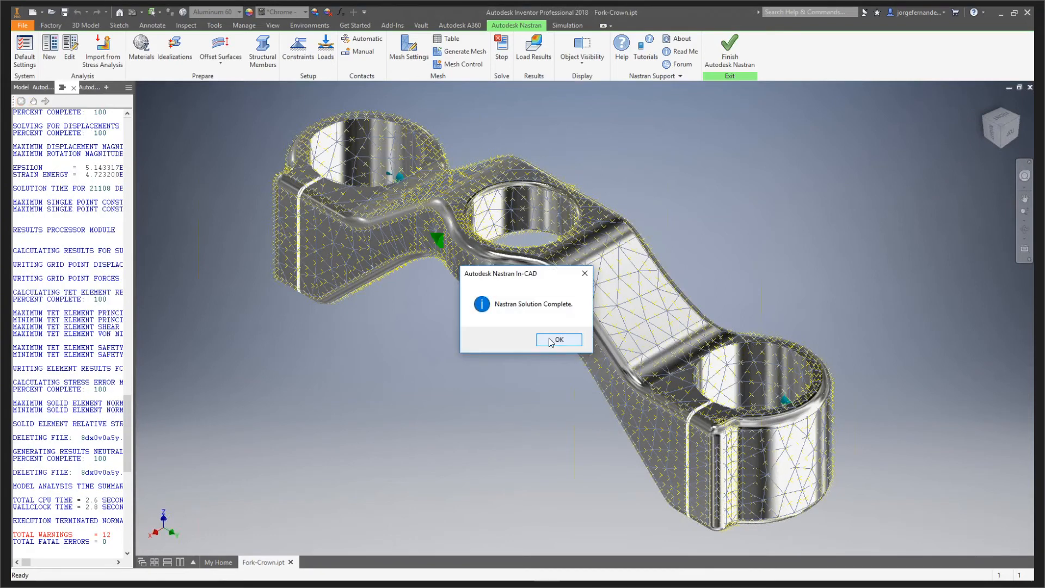
key("Return")
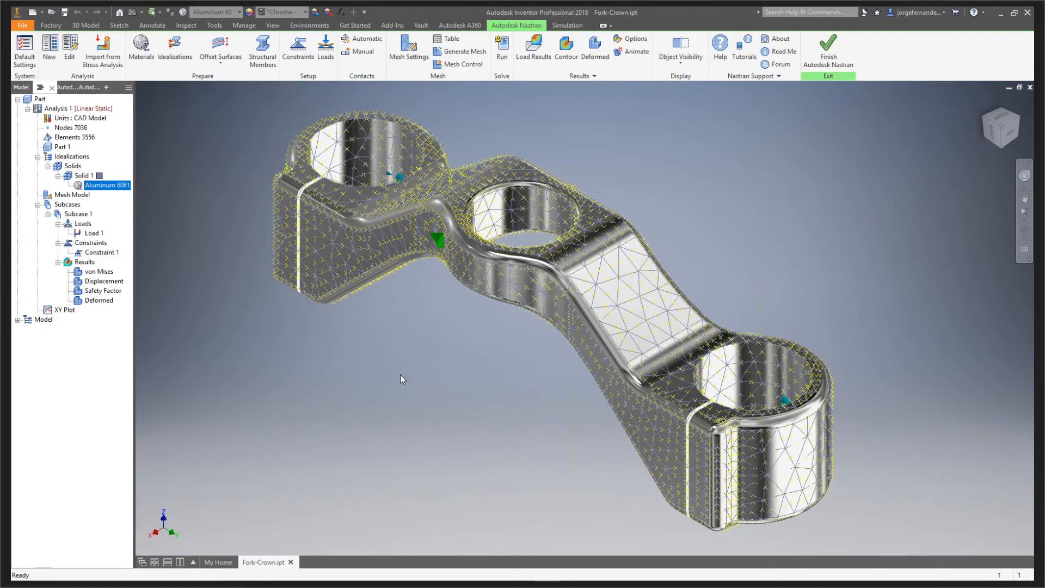
left_click(569, 41)
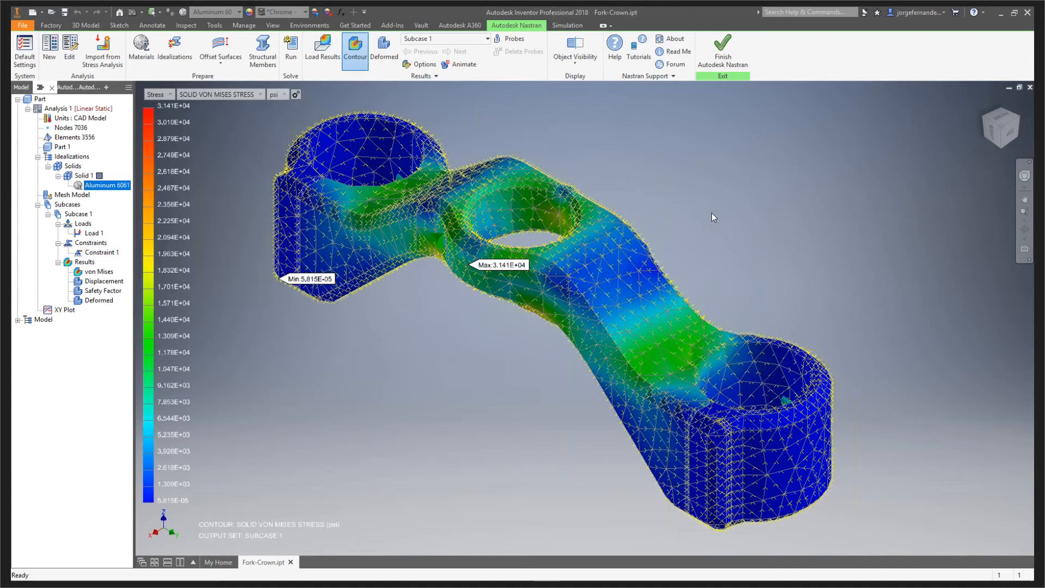
Show the crown's Safety Factor contour and switch the results to the total Displacement contour.
left_click(169, 96)
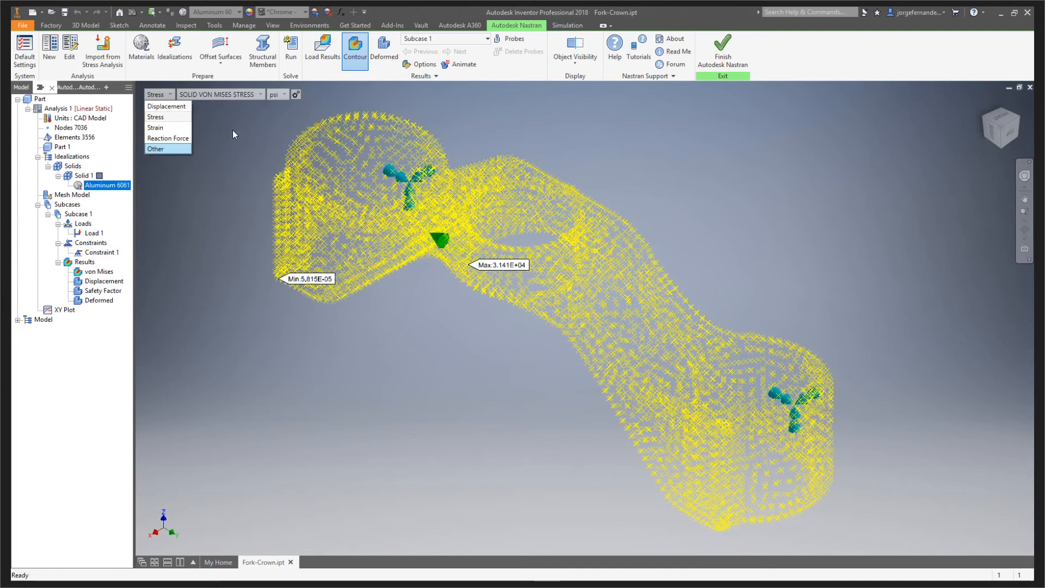
left_click(258, 94)
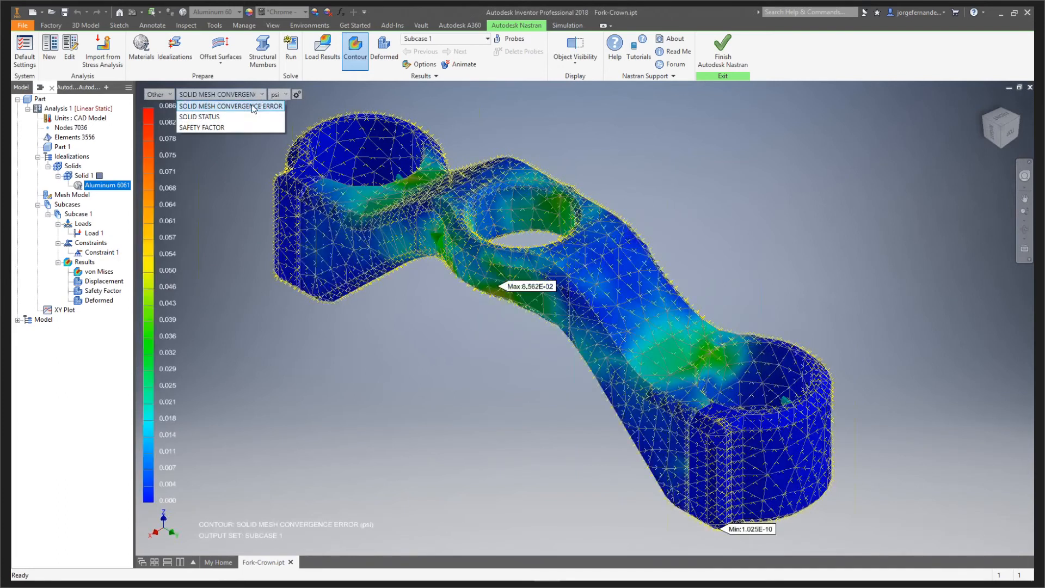
left_click(228, 126)
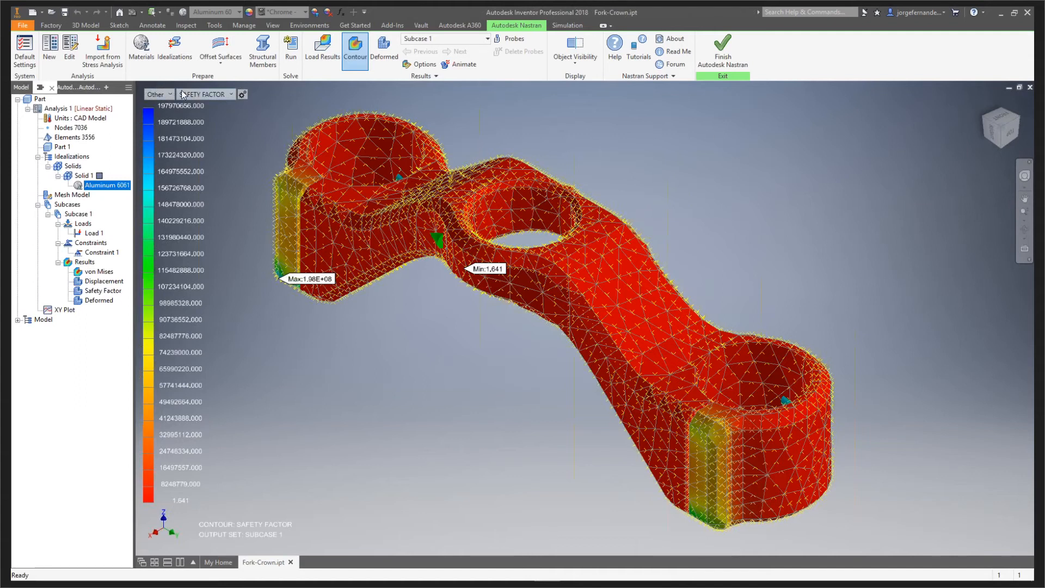
left_click(165, 95)
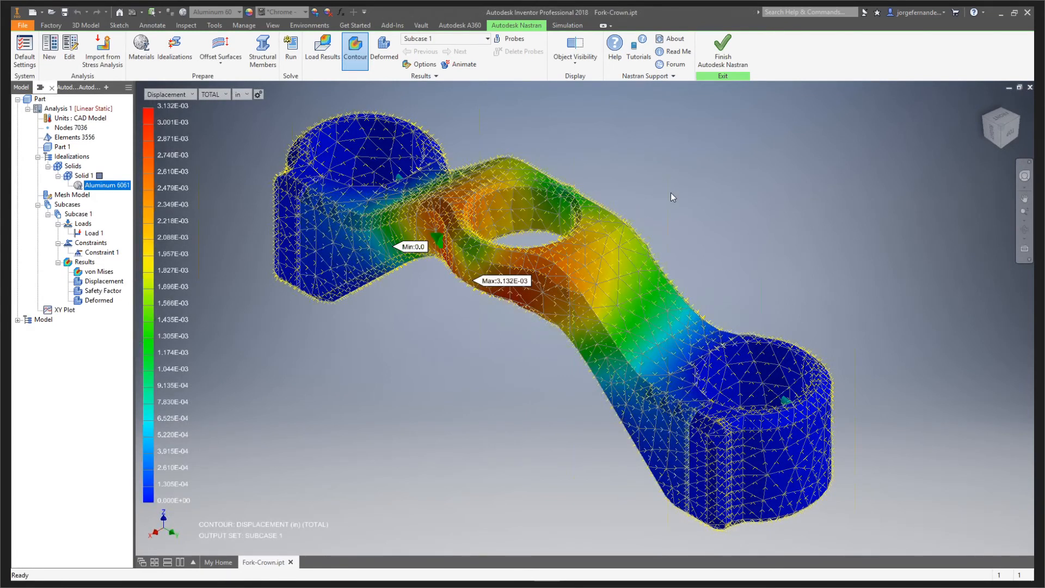
key("alt+Tab")
key("Tab")
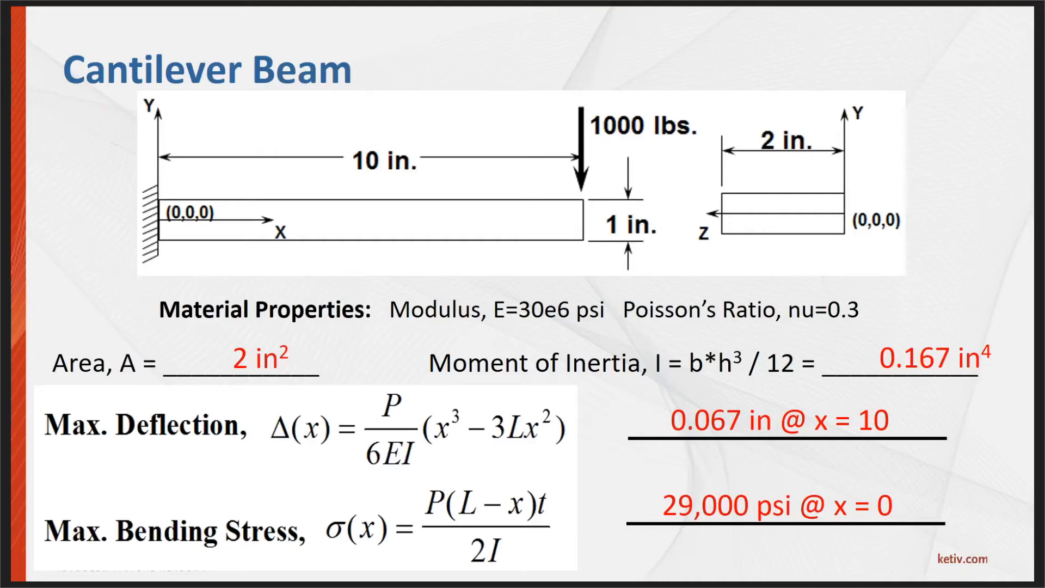
key("Right")
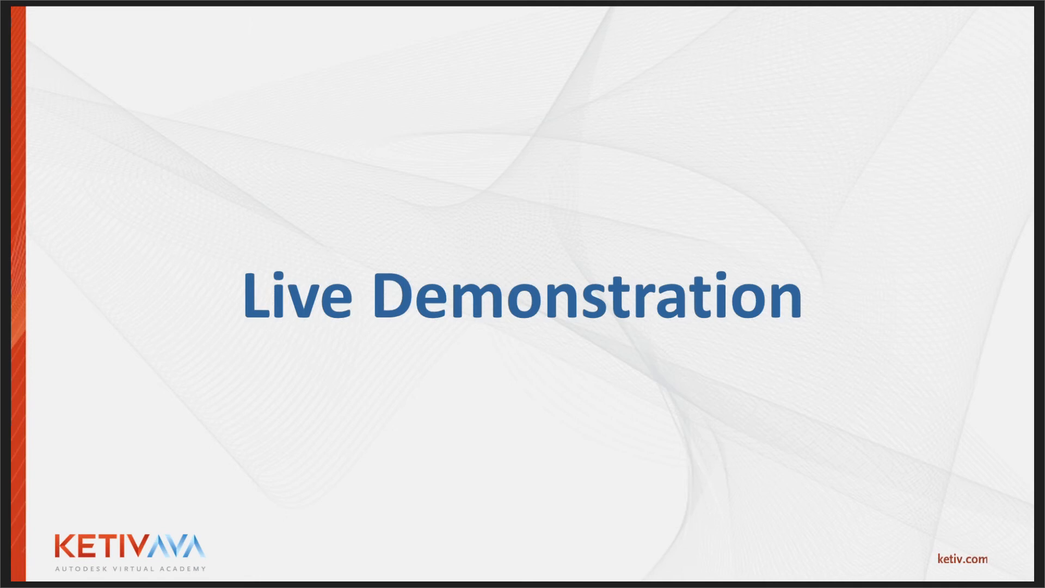
key("Right")
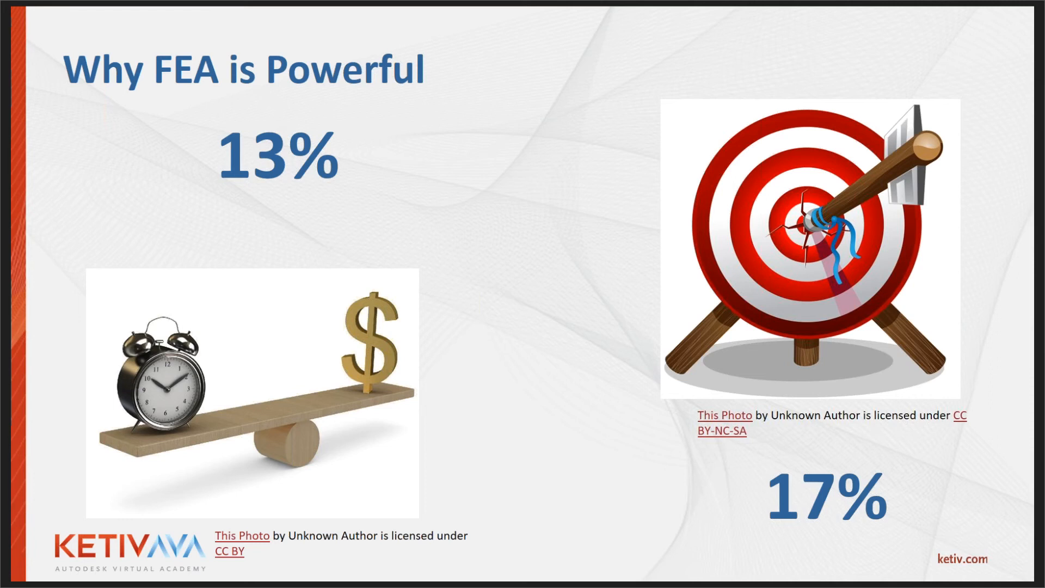
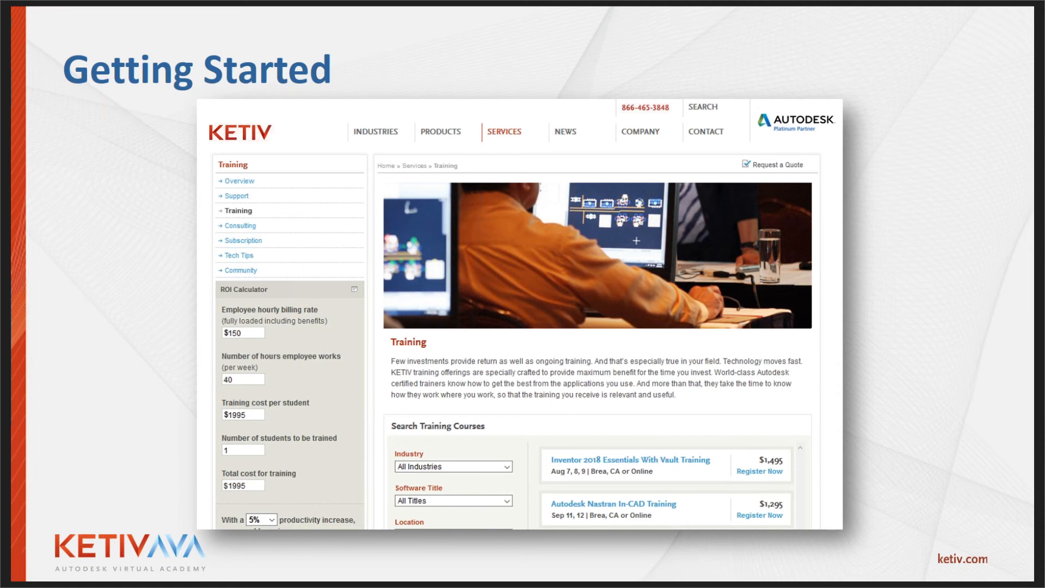
key("alt+Tab")
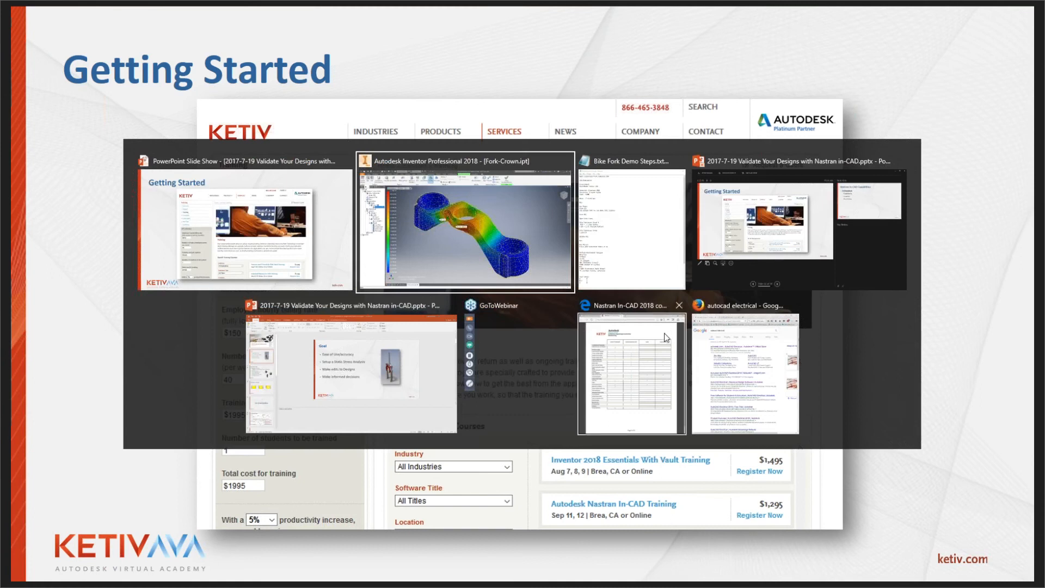
key("Escape")
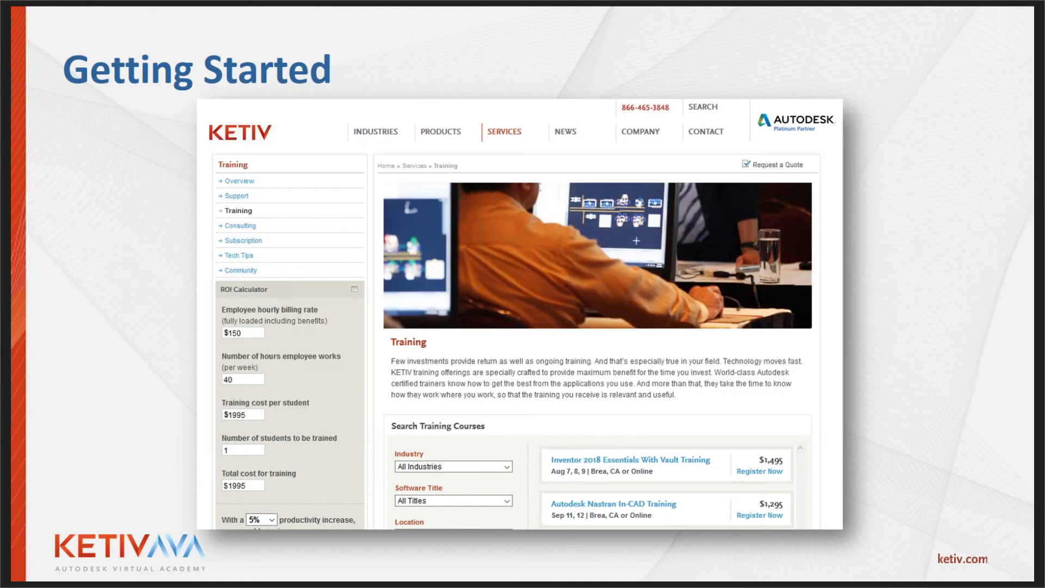
Switch to the Nastran In-CAD 2018 comparison PDF in the browser and examine its contact, heat transfer, linear and nonlinear feature tables against Inventor Professional.
left_click_drag(1044, 59, 561, 15)
double_click(560, 15)
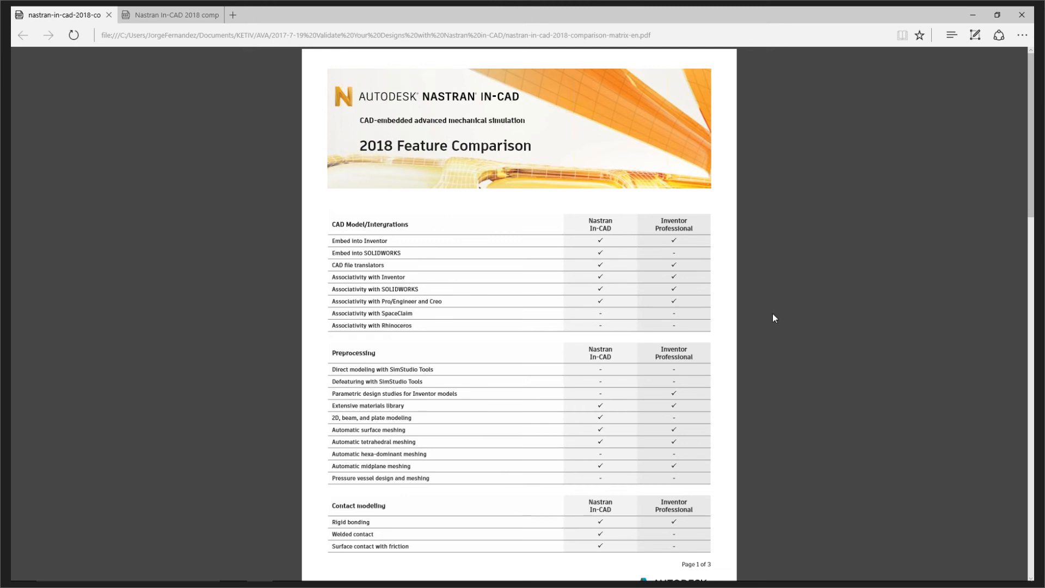
scroll(768, 331, "down", 5)
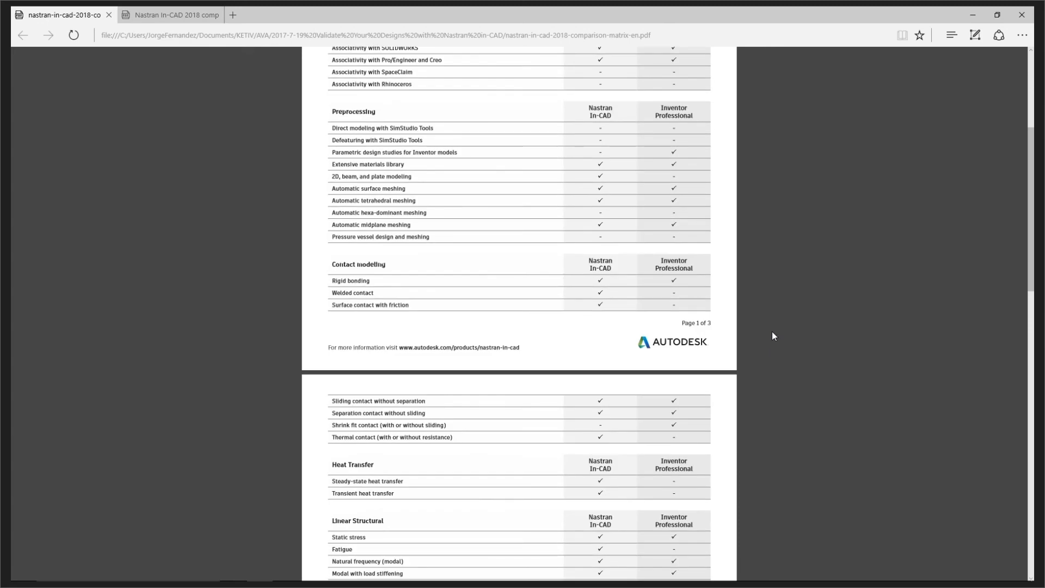
scroll(761, 370, "down", 3)
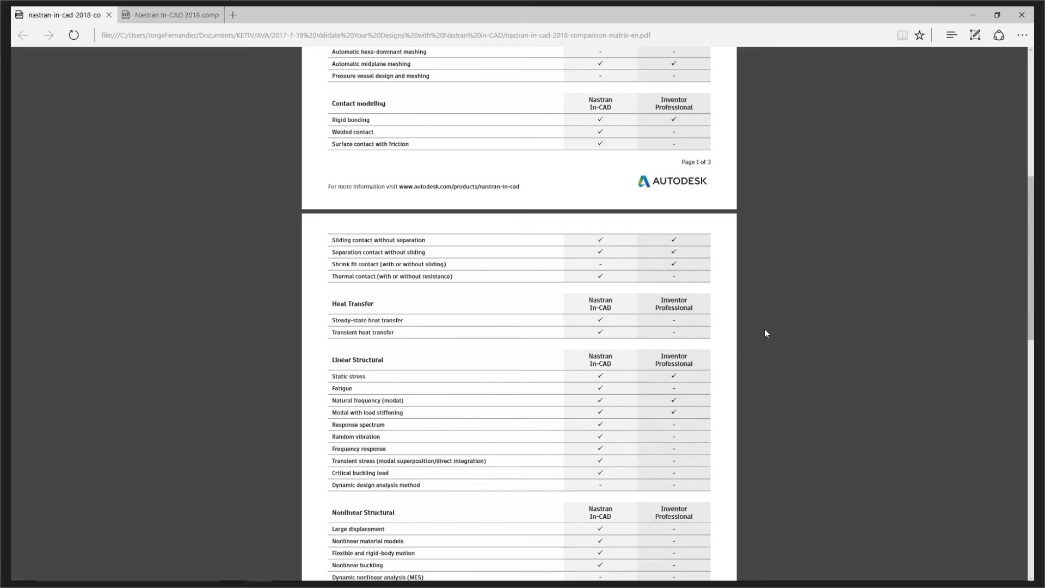
scroll(764, 333, "up", 2, "ctrl")
scroll(768, 335, "down", 1)
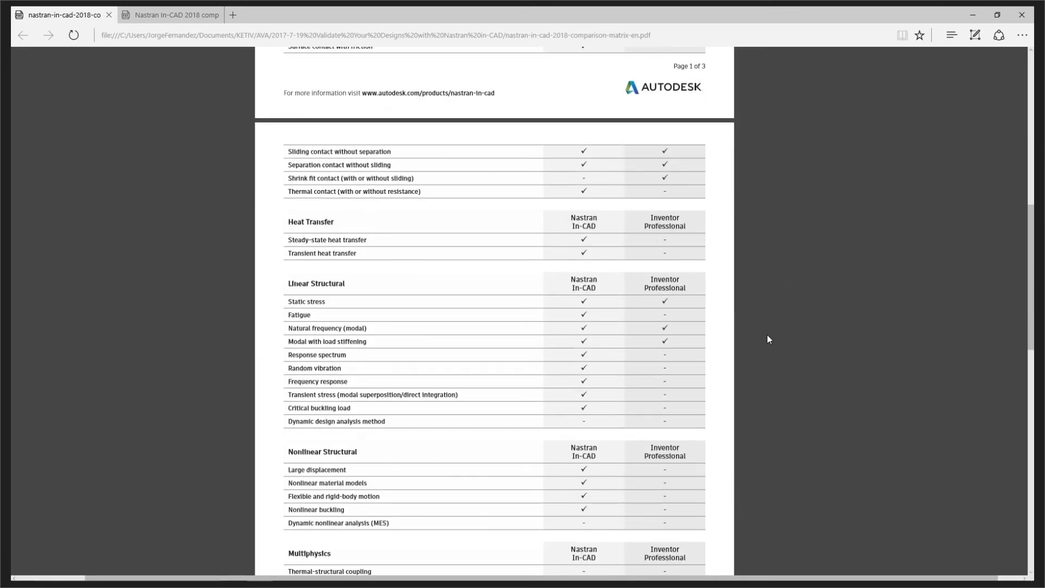
scroll(766, 336, "down", 2)
scroll(765, 341, "down", 1)
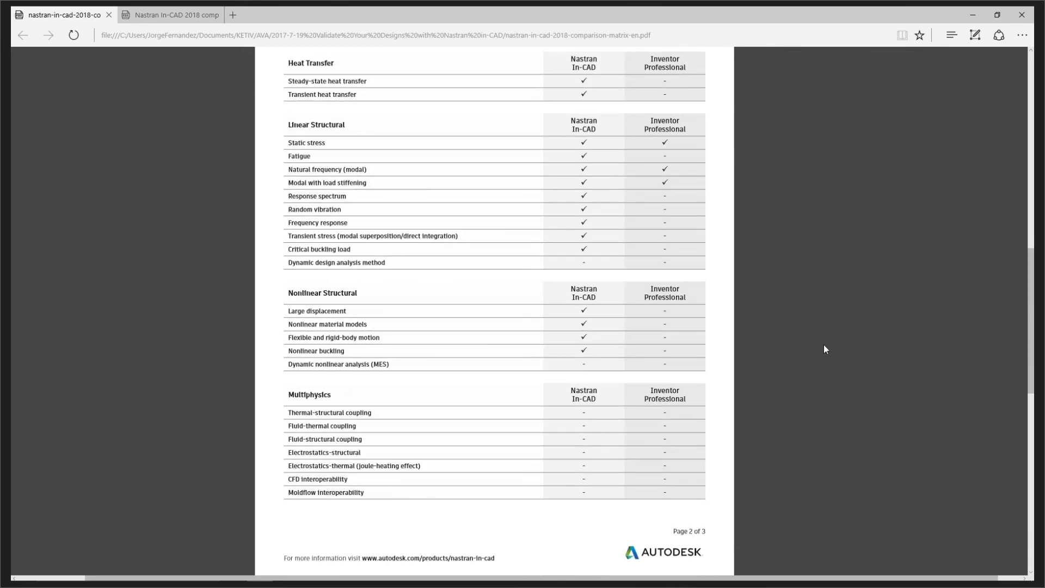
scroll(824, 345, "up", 3)
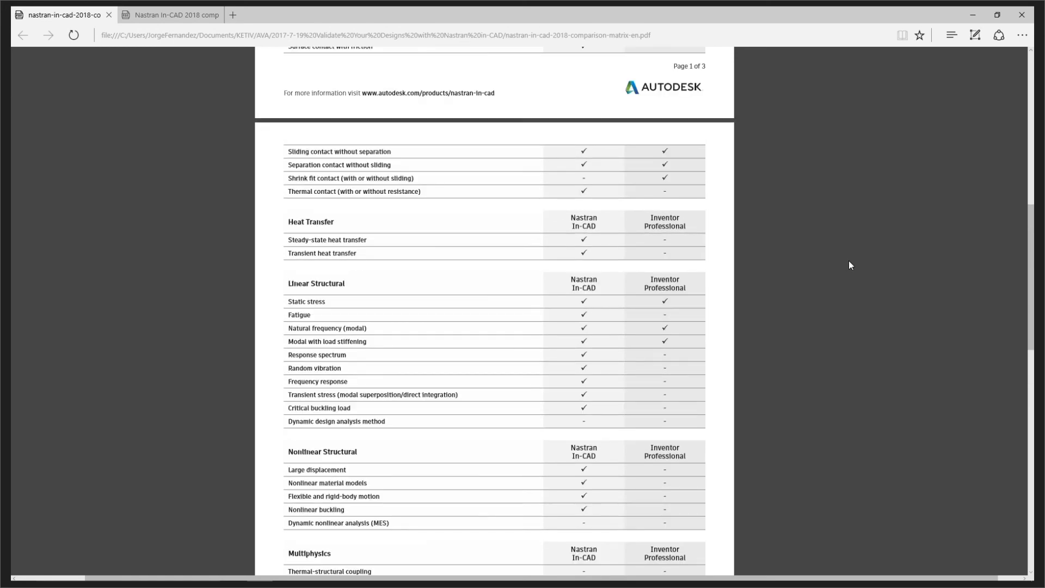
scroll(850, 261, "up", 1, "ctrl")
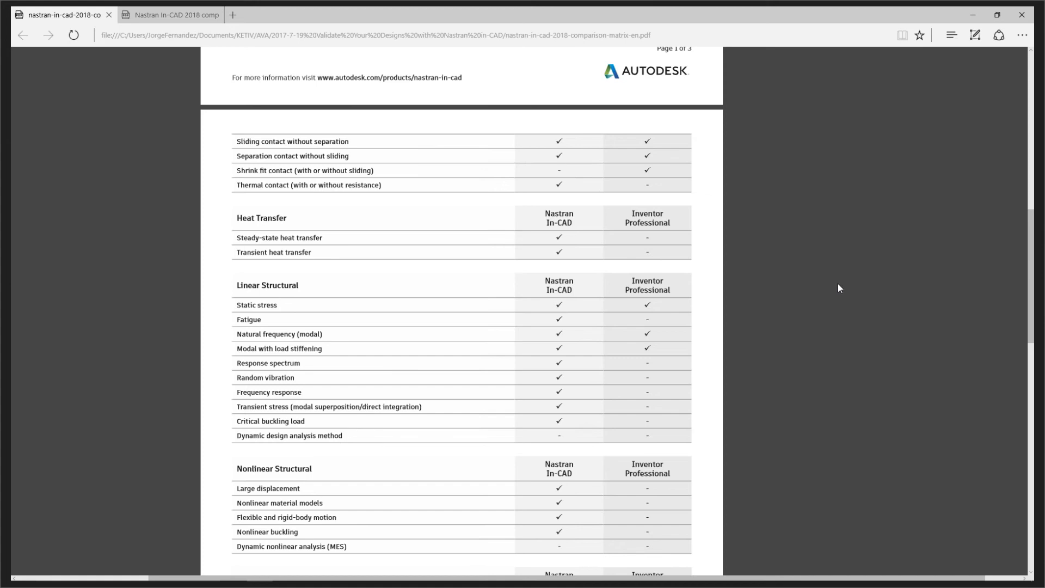
Switch back to the Fork-Crown part in Autodesk Inventor and hide the displacement contour.
left_click(1030, 84)
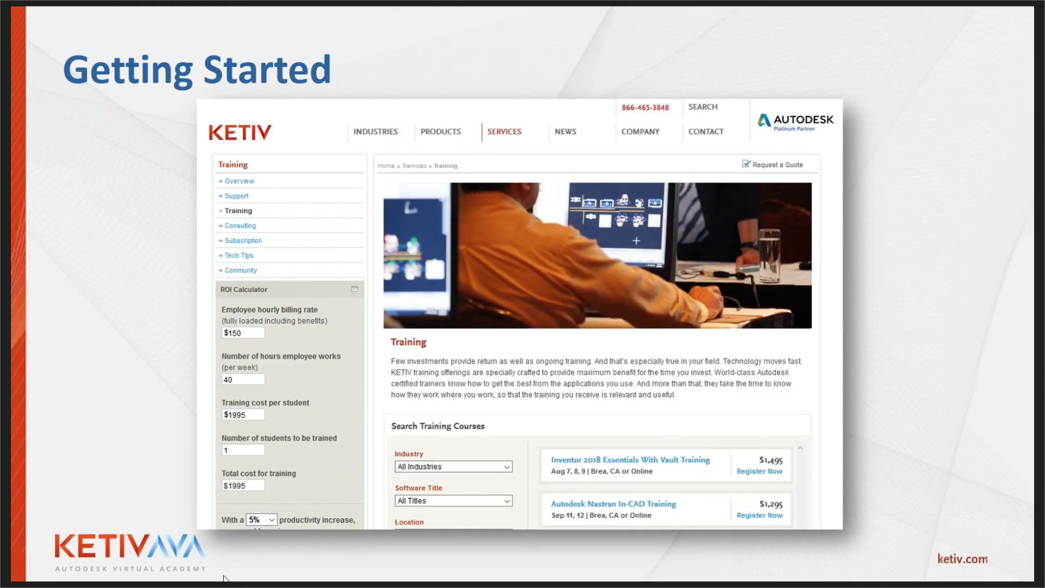
key("alt+Tab")
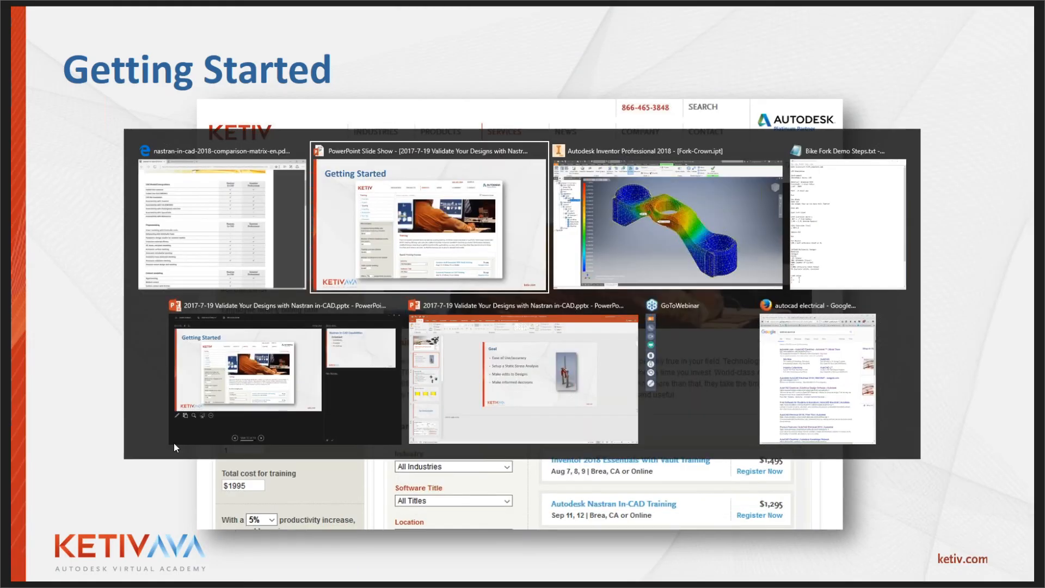
left_click(662, 218)
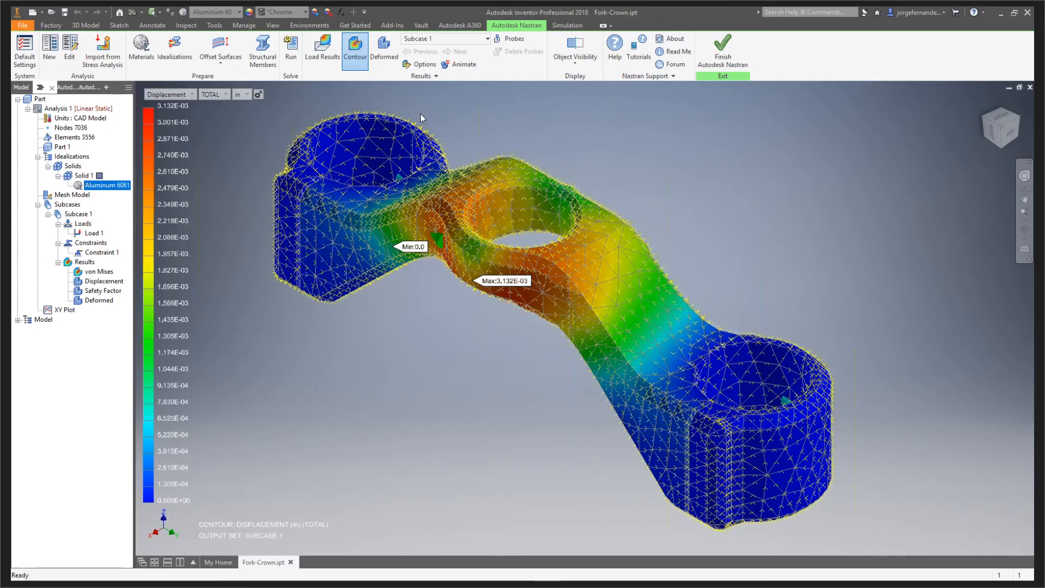
left_click(354, 48)
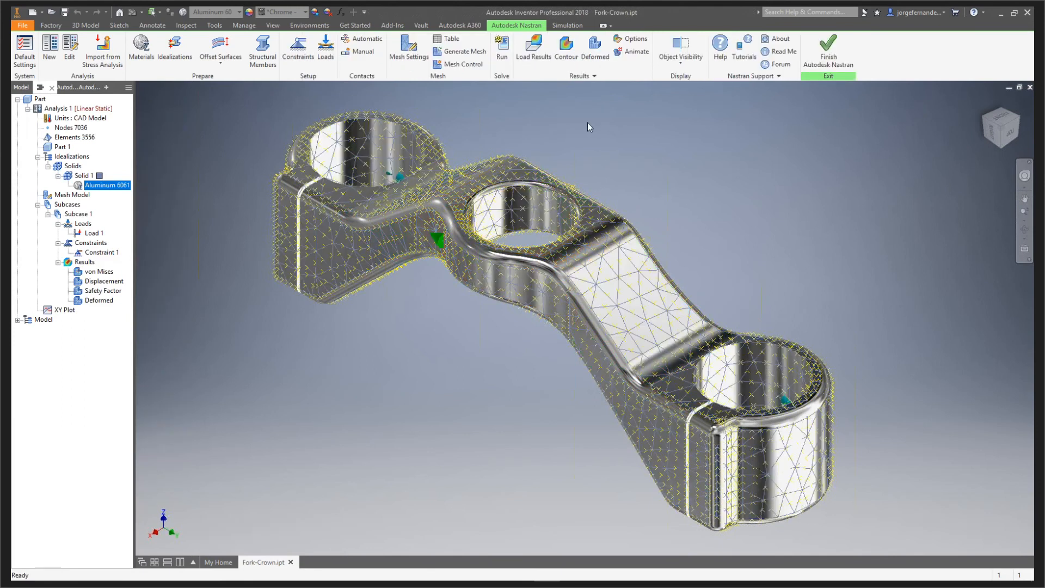
Review the Mesh Control element-size options for vertices, edges and faces without applying them, and redisplay the total Displacement contour.
left_click(464, 64)
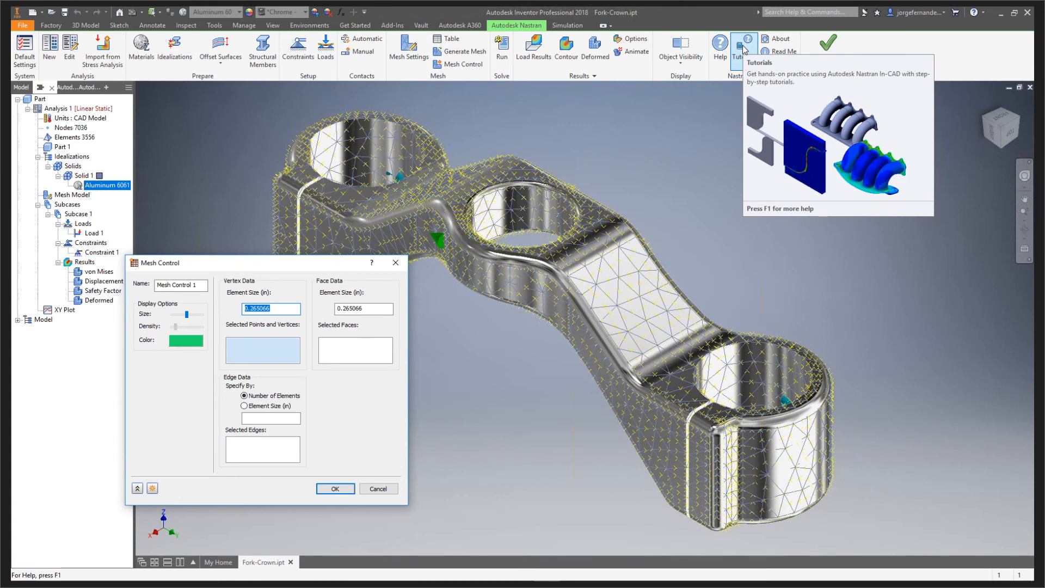
left_click(694, 188)
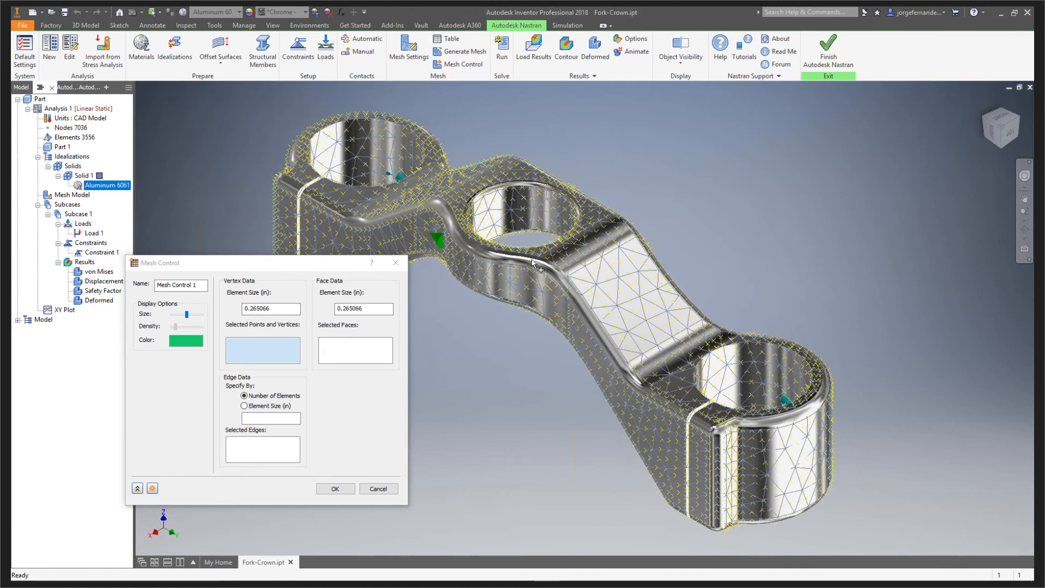
left_click(396, 262)
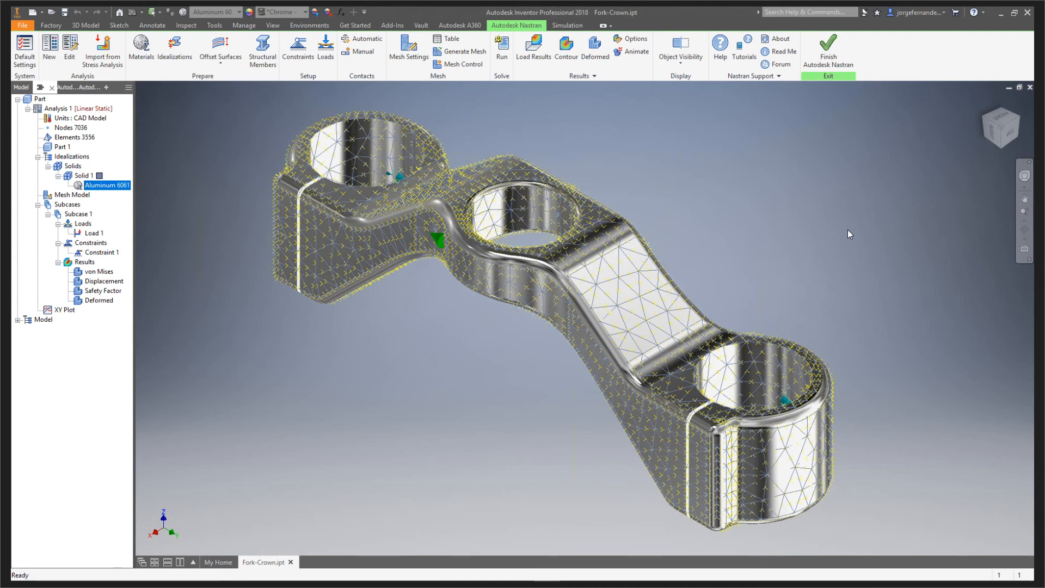
left_click(566, 51)
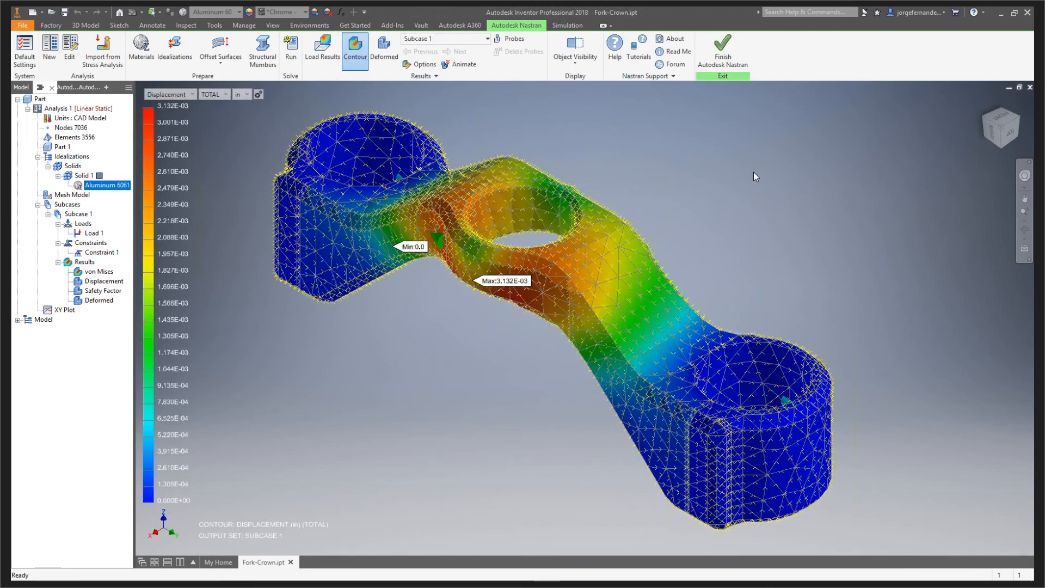
Switch the crown's results from Displacement to the Solid Mesh Convergence Error contour in the Other category.
left_click(191, 95)
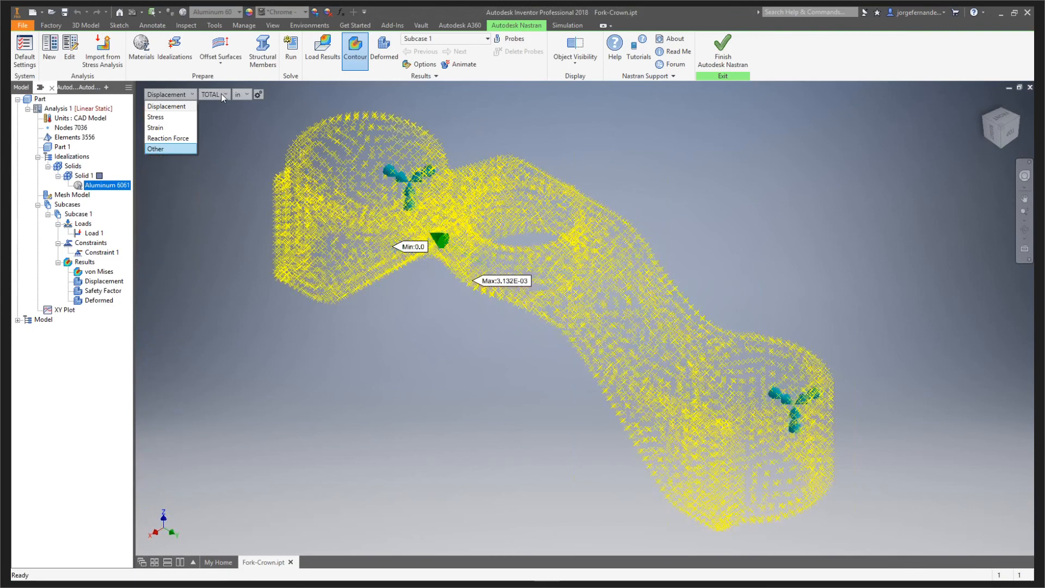
left_click(221, 95)
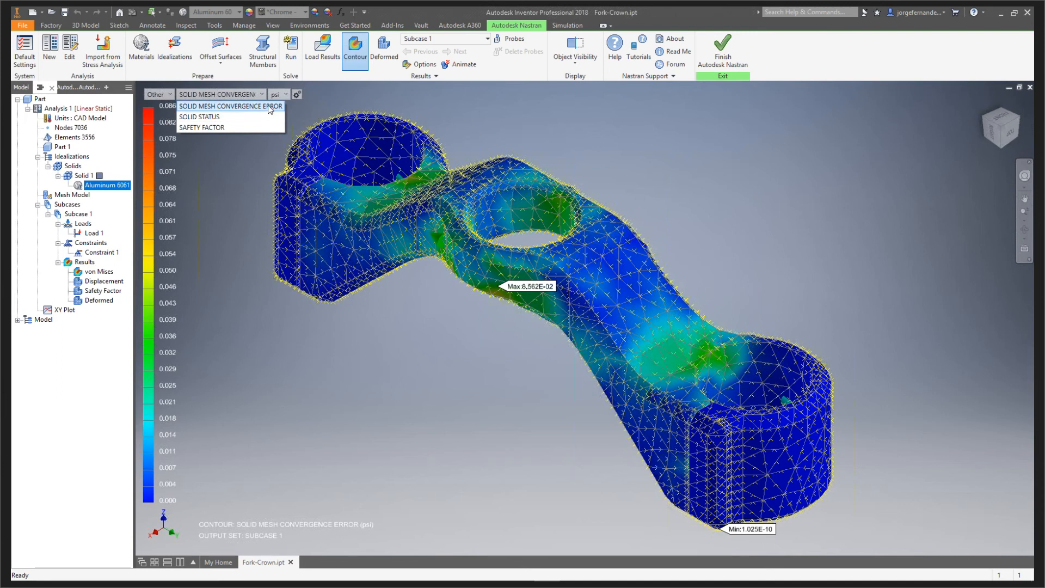
left_click(523, 110)
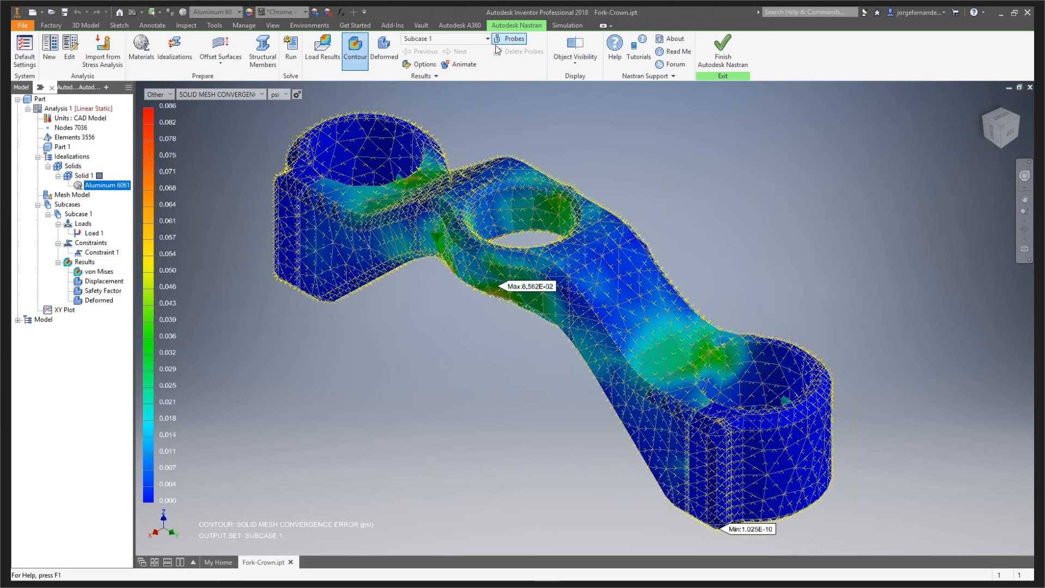
Enable the Deform Options in the plot settings and set the deformation scale to Actual.
left_click(420, 64)
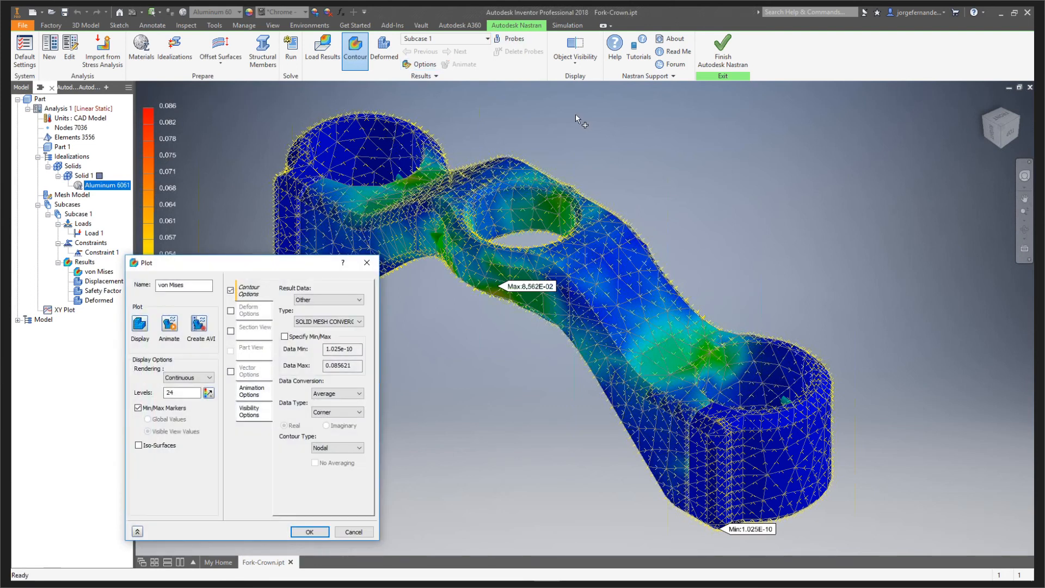
left_click_drag(230, 264, 323, 121)
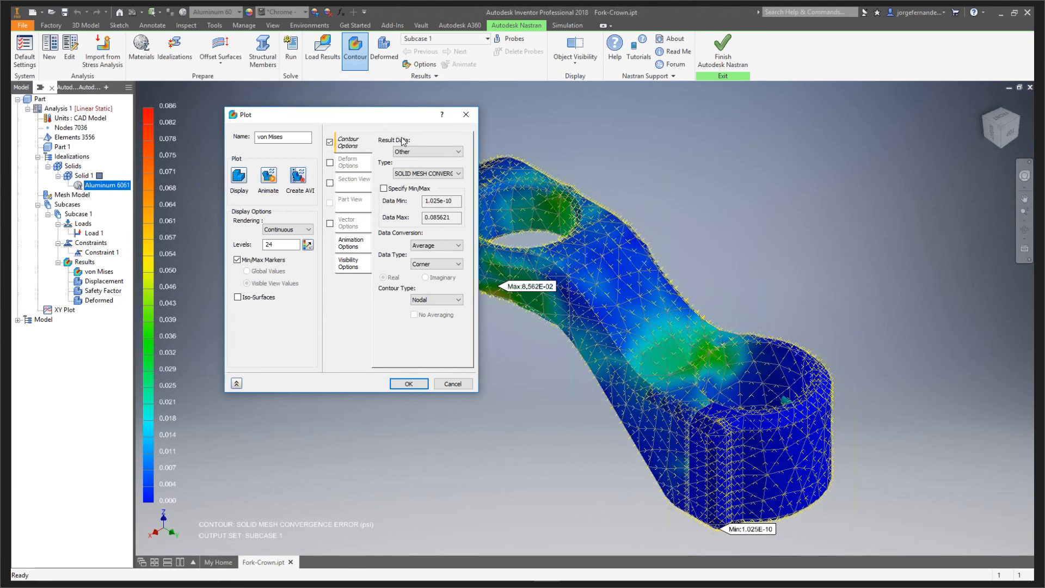
left_click(351, 165)
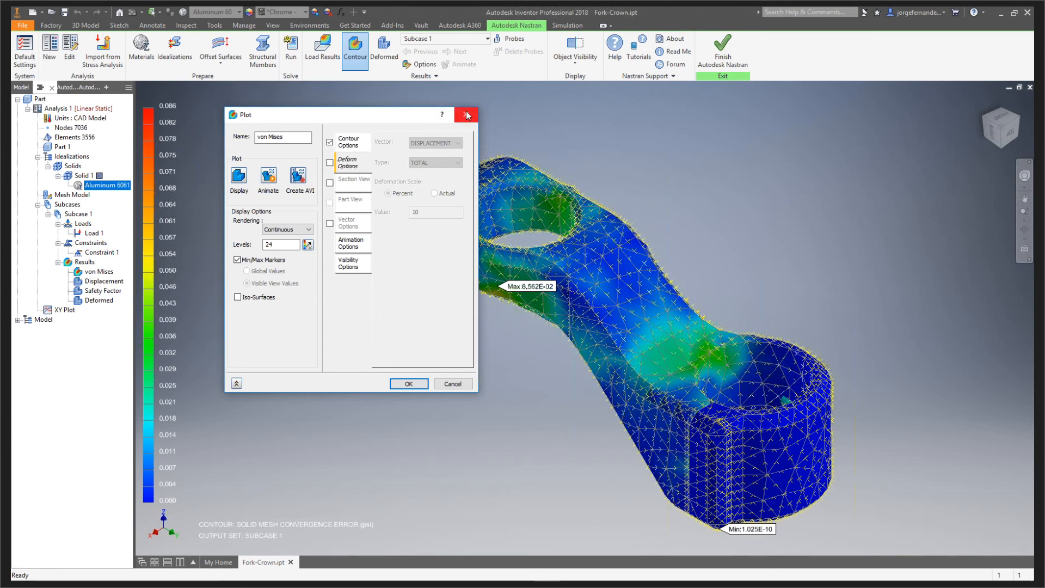
left_click(330, 162)
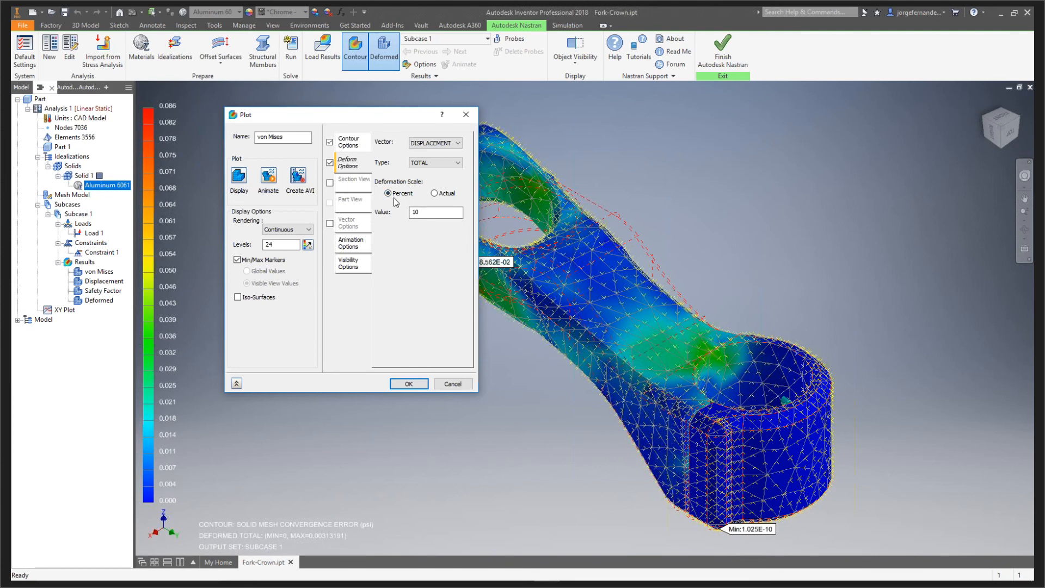
left_click(436, 193)
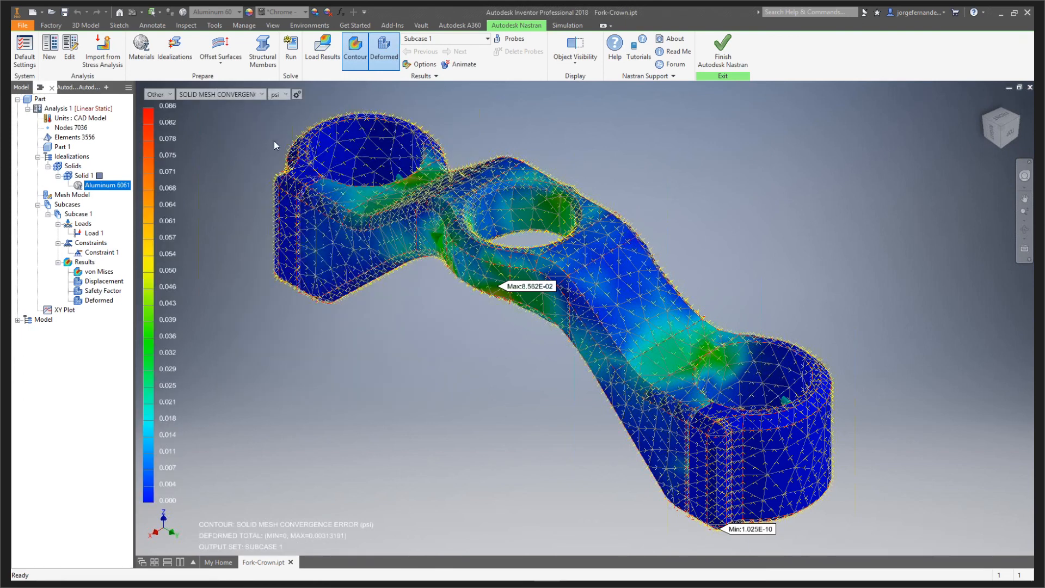
Try the grayscale palette on the convergence error contour and restore the multicolor palette.
left_click(296, 95)
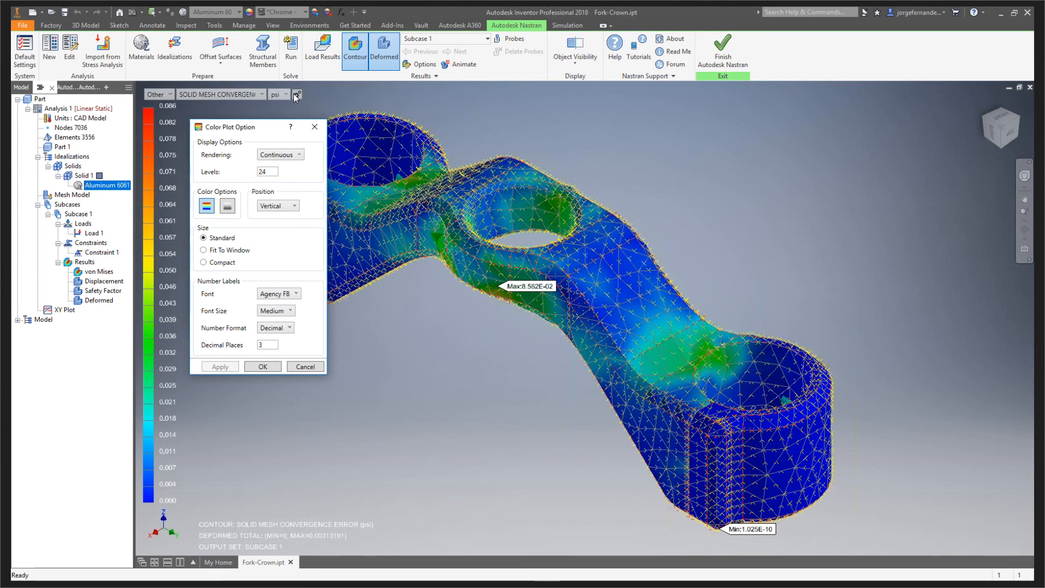
left_click(229, 207)
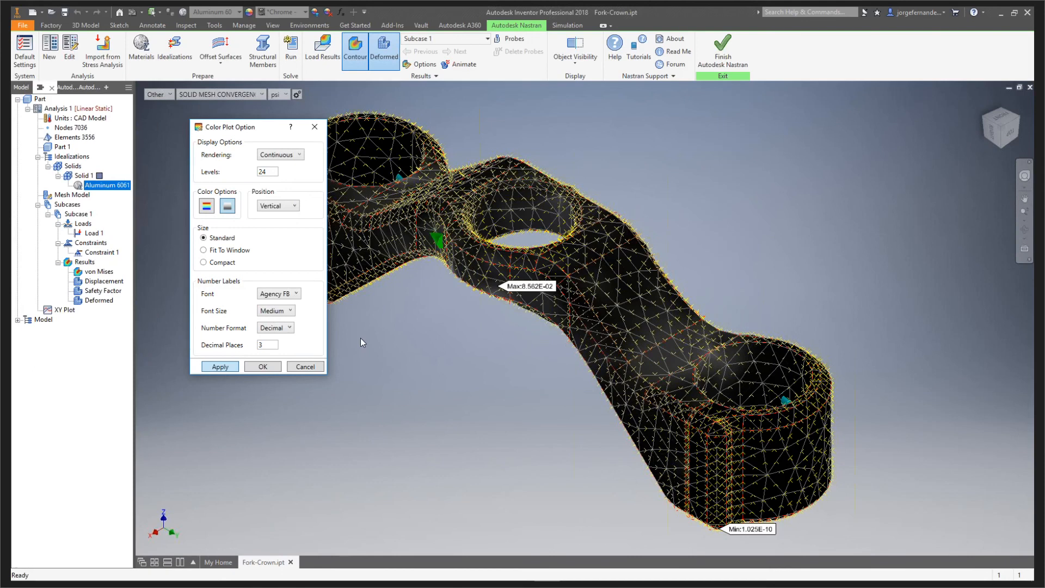
left_click(211, 212)
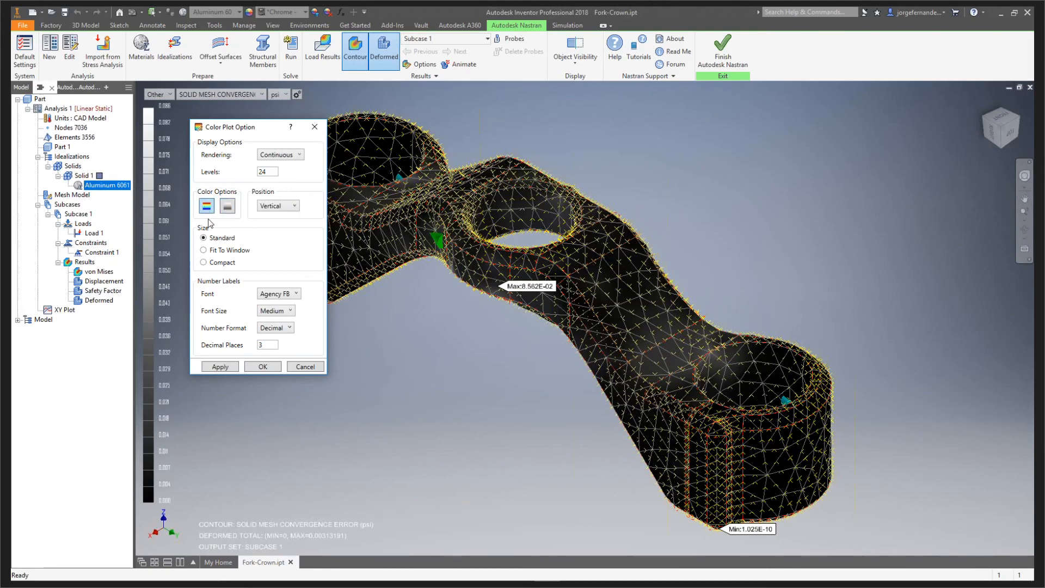
left_click(221, 367)
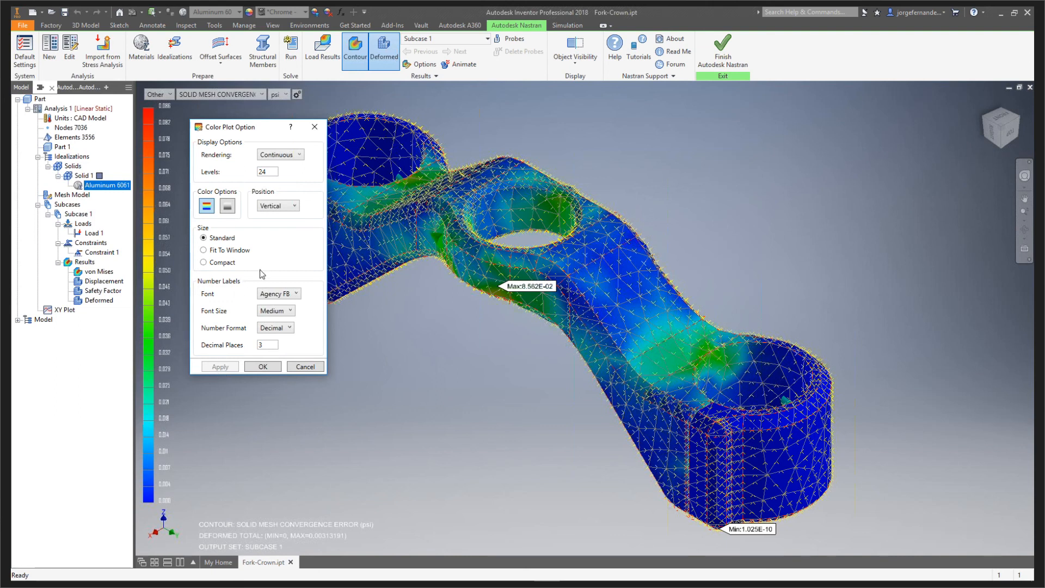
left_click(263, 367)
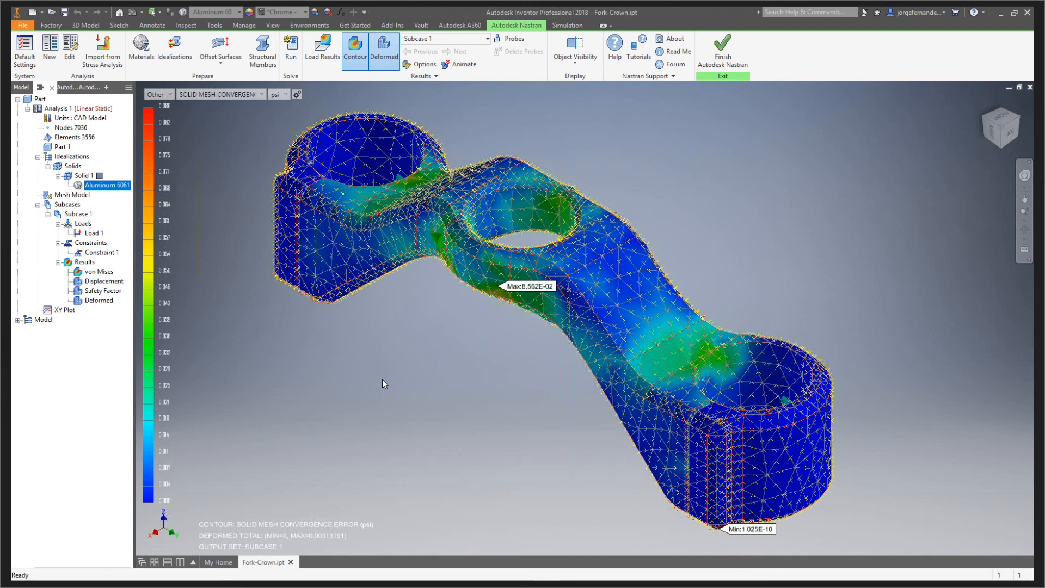
Turn off the contour and deformed displays and review the Linear and Parabolic element orders in Mesh Settings without changing them.
left_click(356, 55)
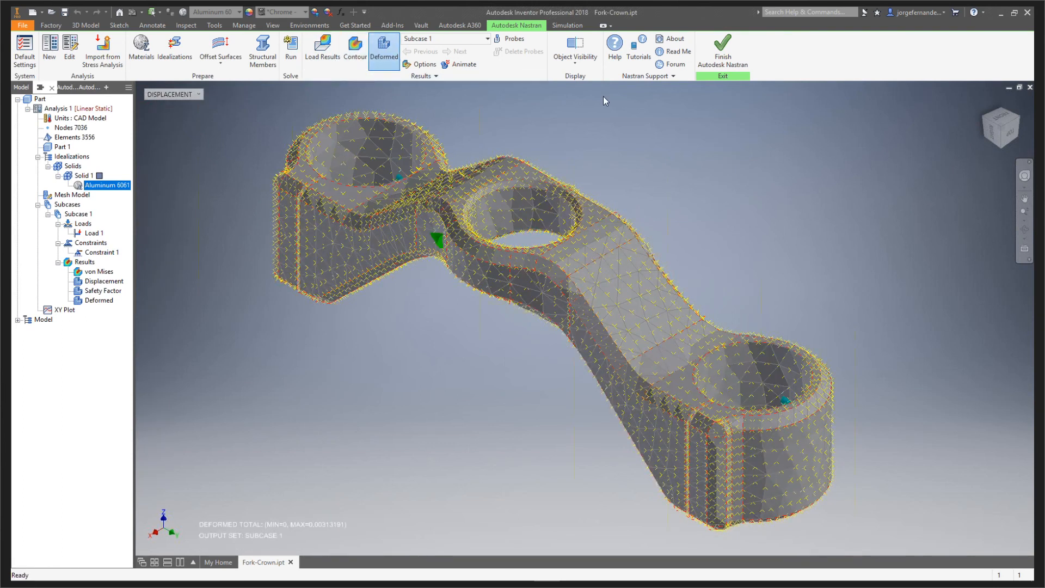
left_click(384, 47)
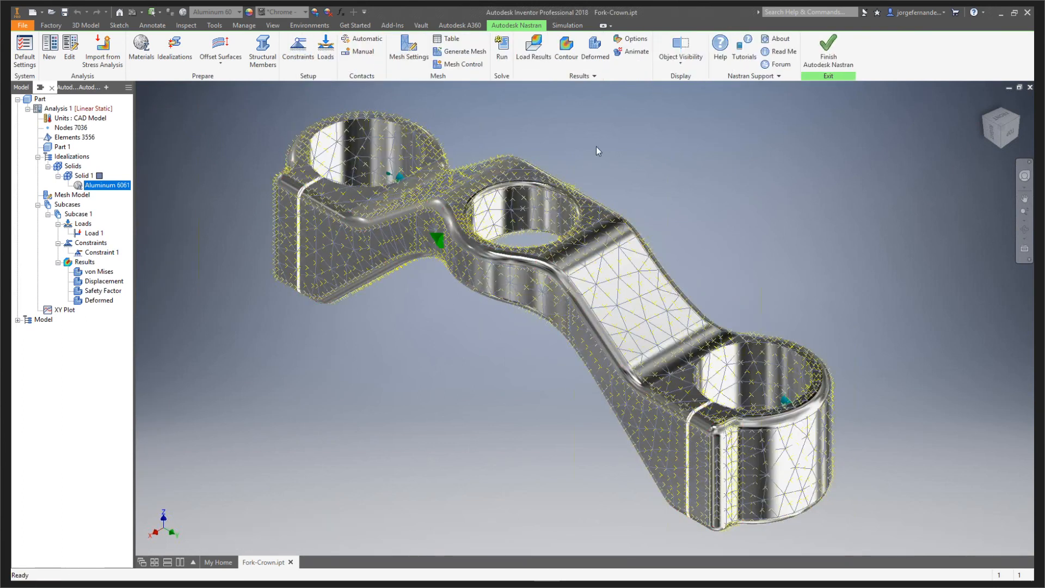
left_click(408, 48)
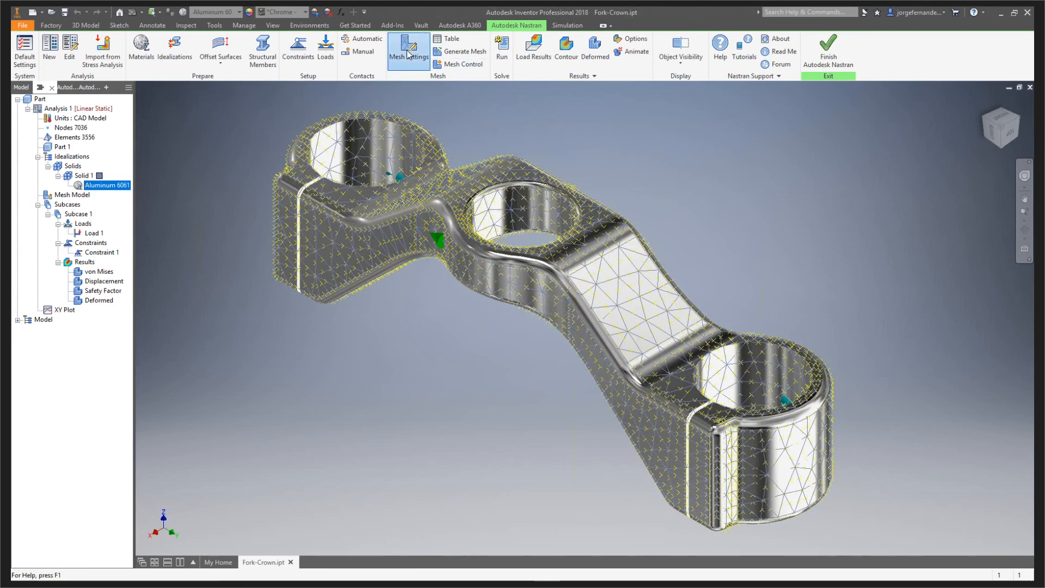
left_click(321, 184)
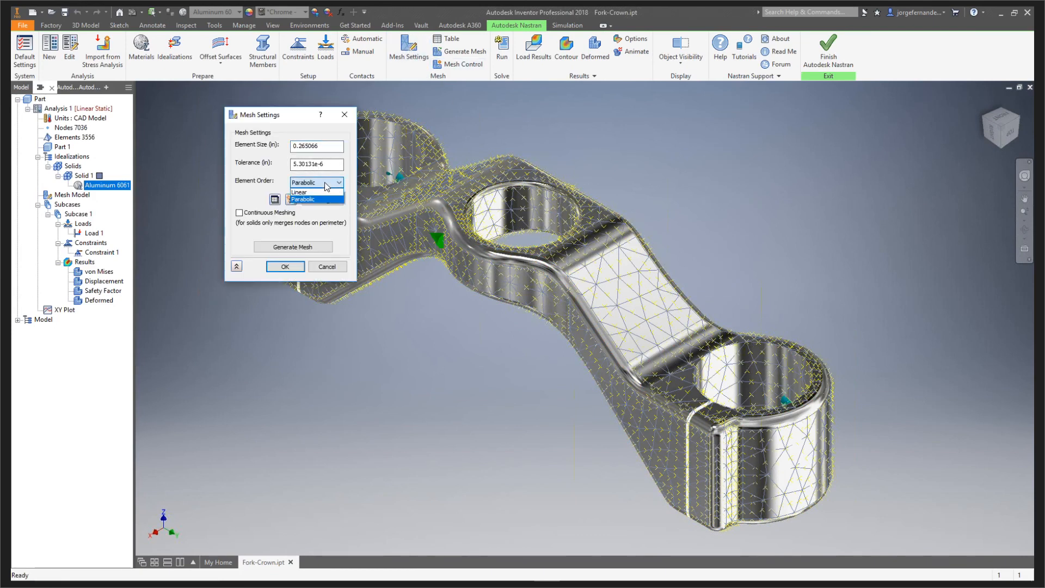
left_click(327, 186)
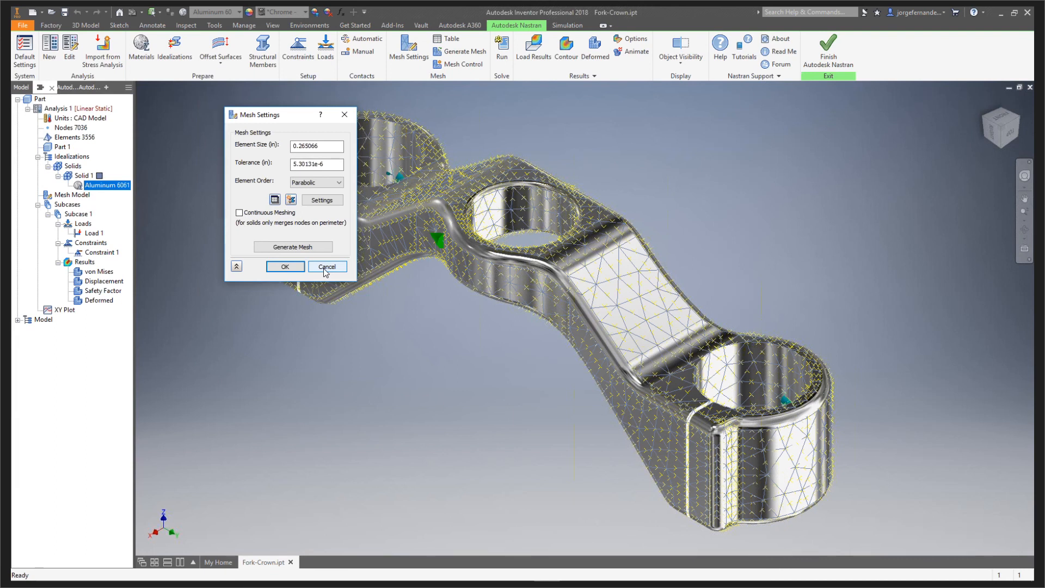
left_click(324, 269)
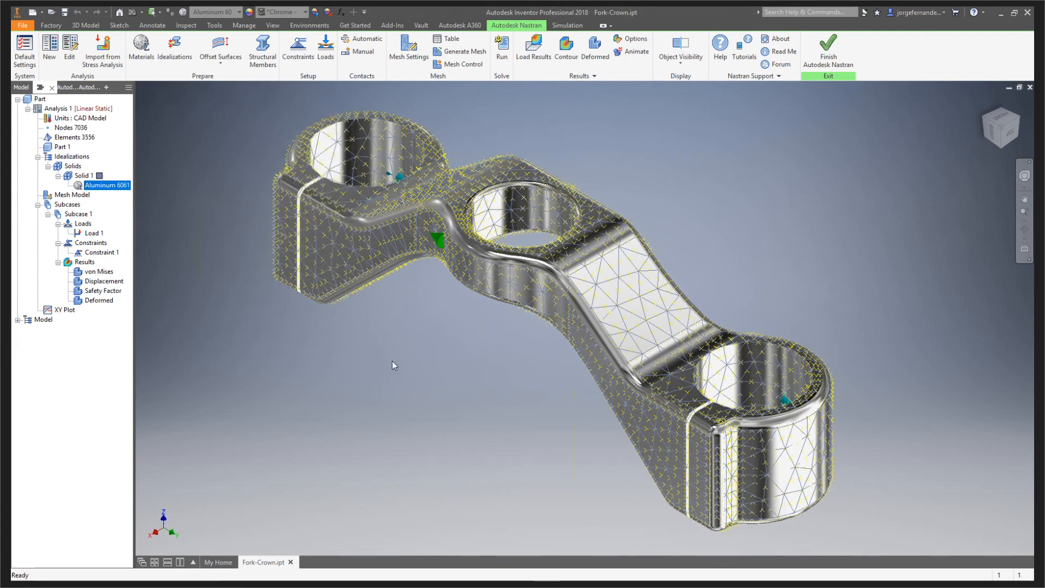
Switch to the PowerPoint slide show at the Getting Started slide.
key("alt+Tab")
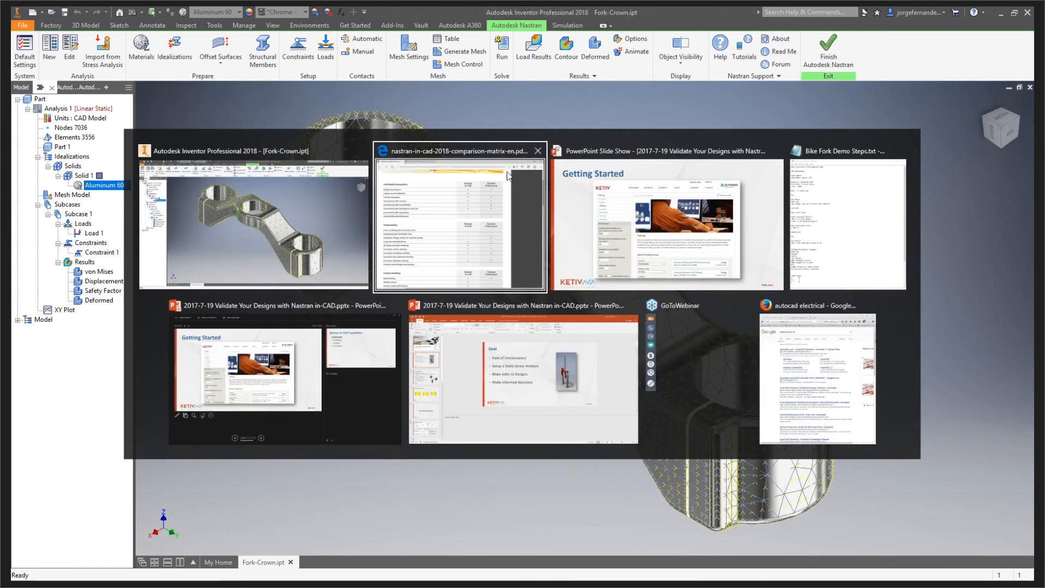
left_click(613, 182)
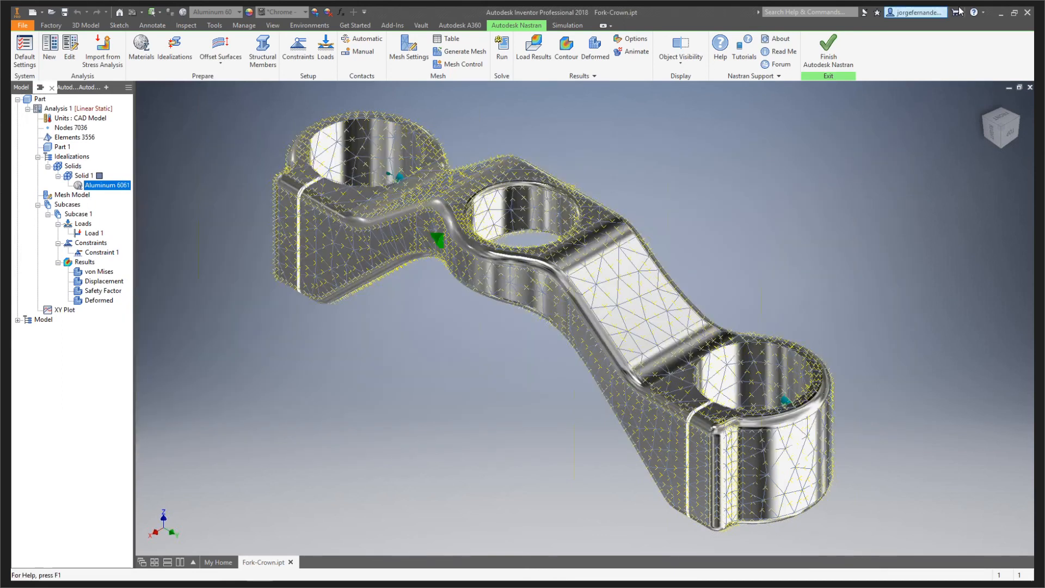
key("alt+Tab")
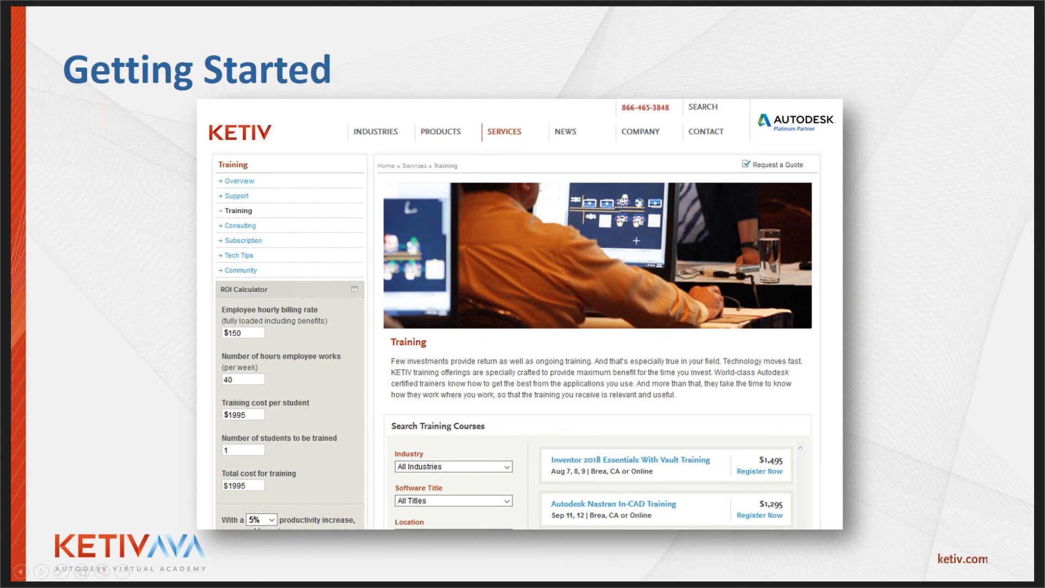
Bring the KETIV website into a maximized browser window and open the Training page under Services.
left_click_drag(1044, 103, 659, 104)
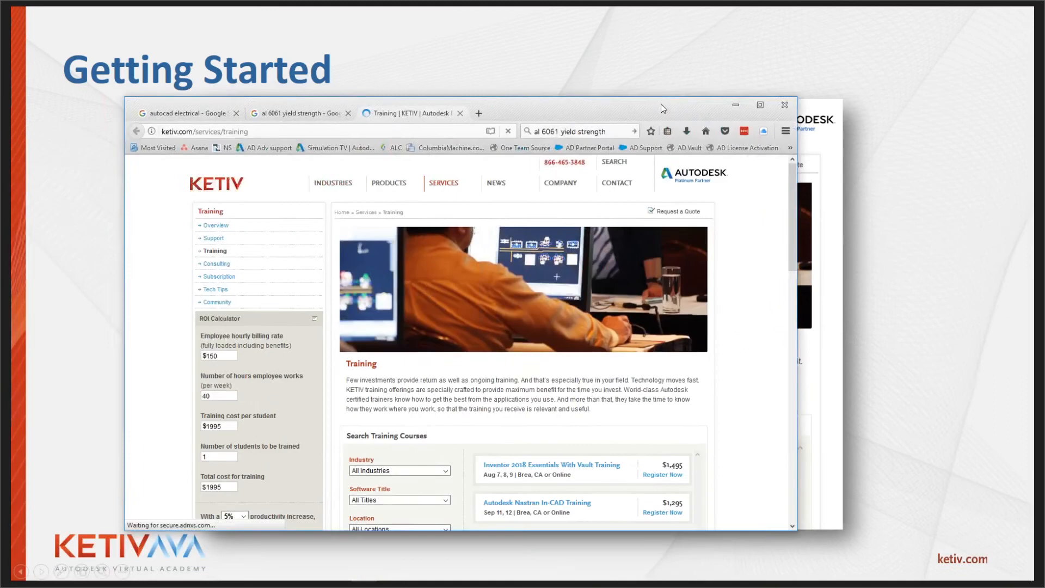
double_click(657, 106)
mouse_move(504, 94)
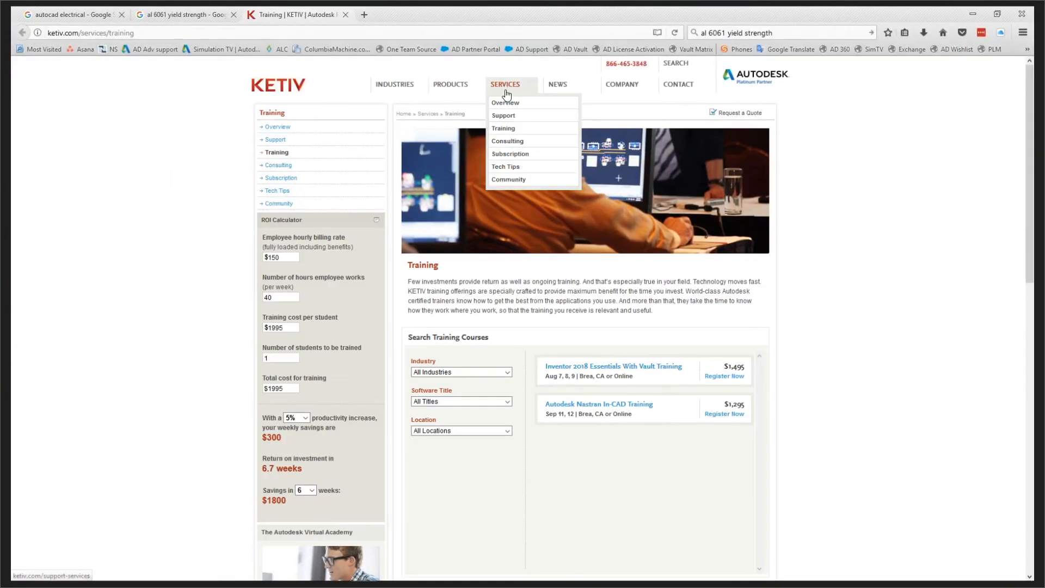
left_click(503, 130)
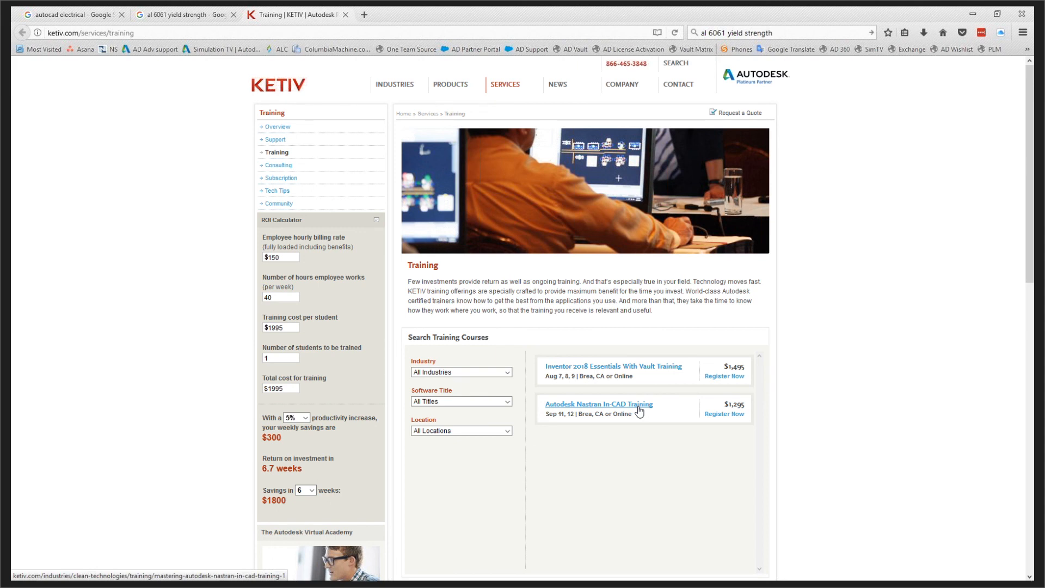
Return to the PowerPoint slide show and advance past Nastran In-CAD Capabilities to the Stay Connected slide.
left_click(974, 17)
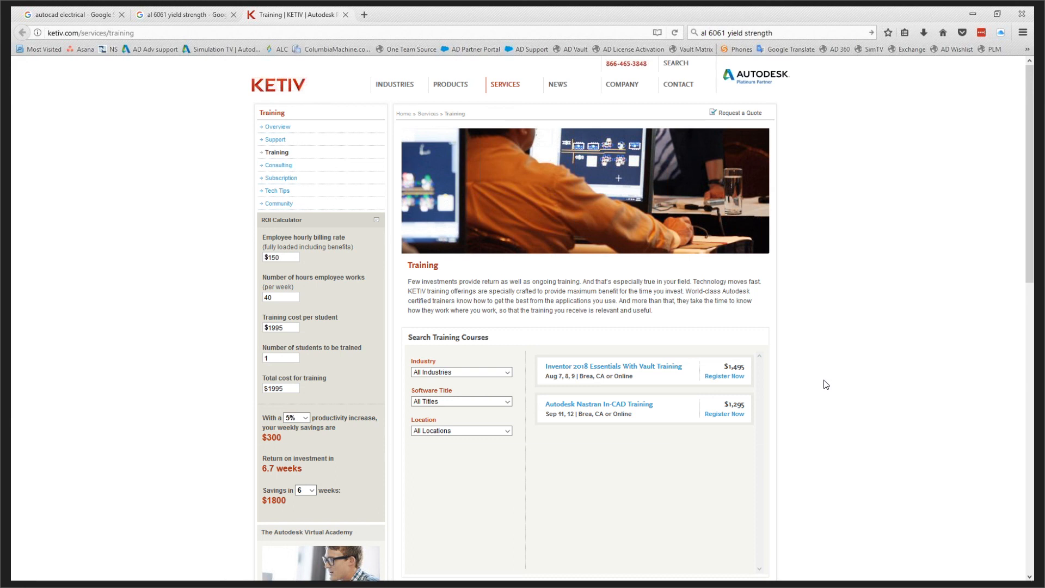
key("alt+Tab")
left_click(450, 243)
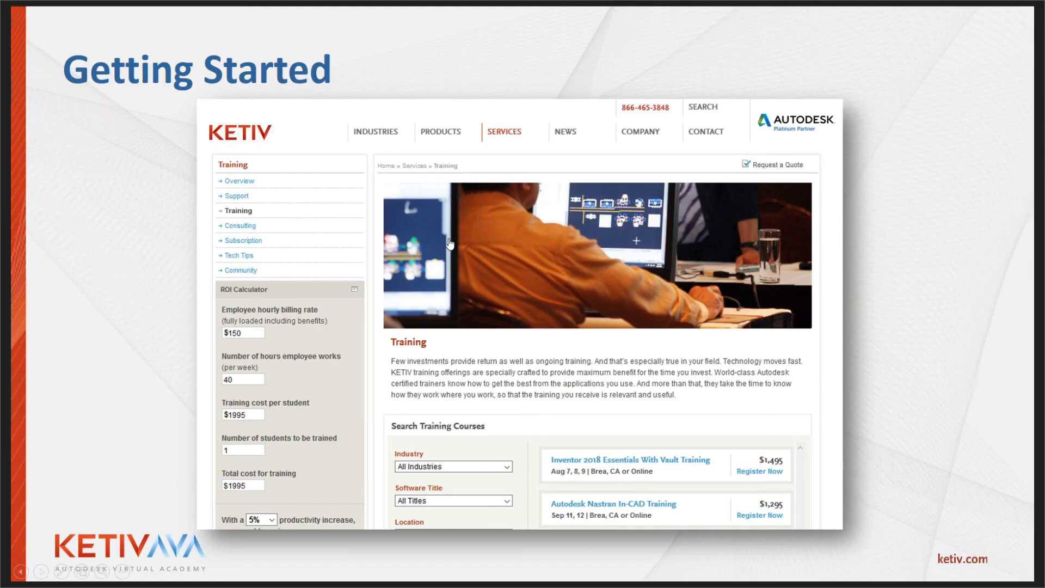
key("Right")
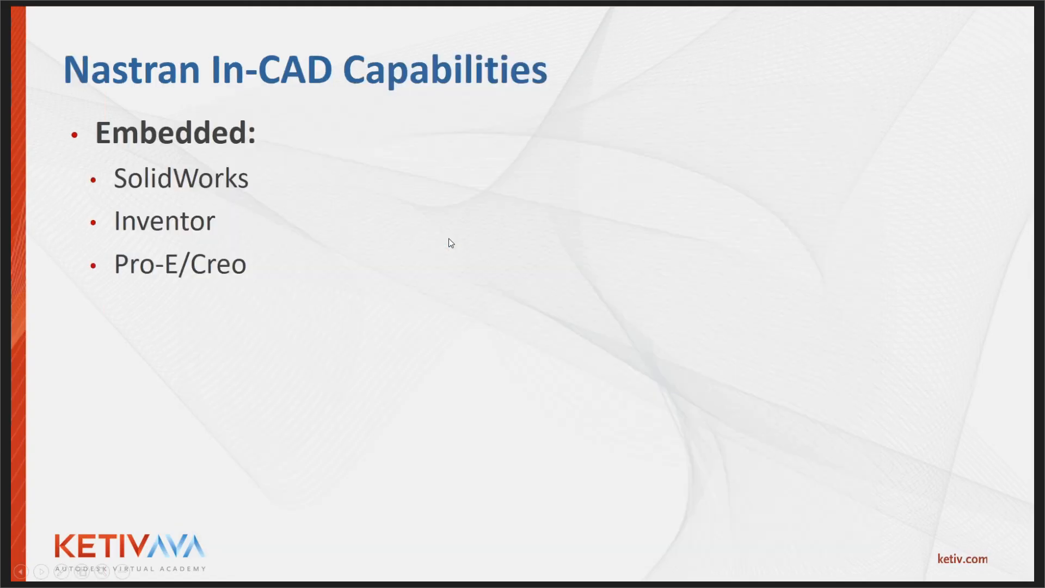
key("Right")
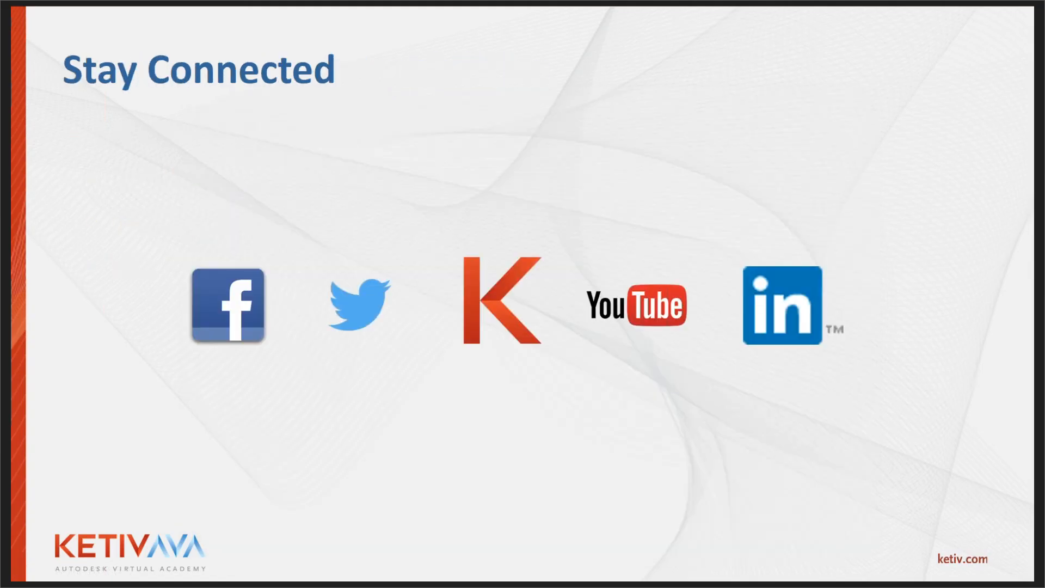